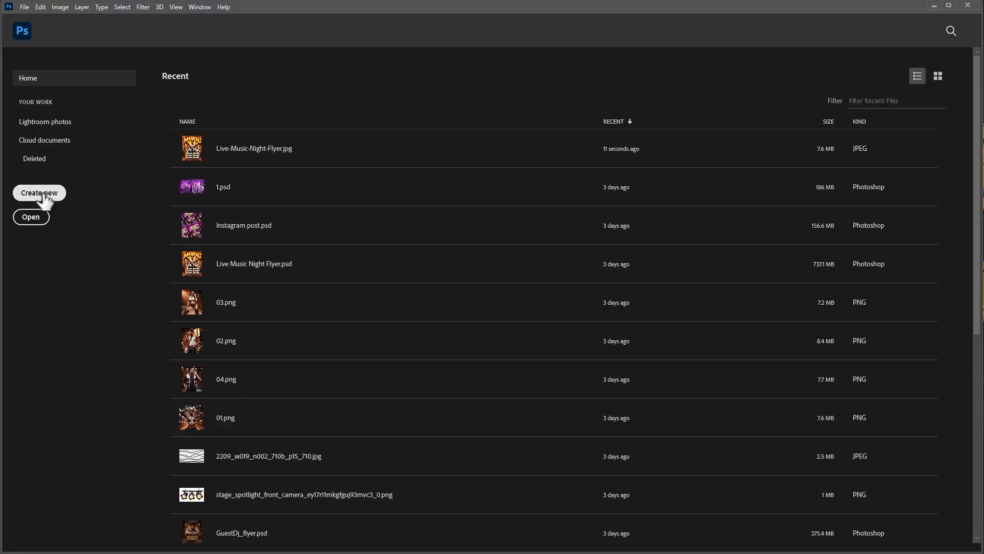
# - Create a 2625 x 3375 px document at 300 ppi and place the orange glowing background image on its canvas
pyautogui.click(39, 192)
pyautogui.click(588, 203)
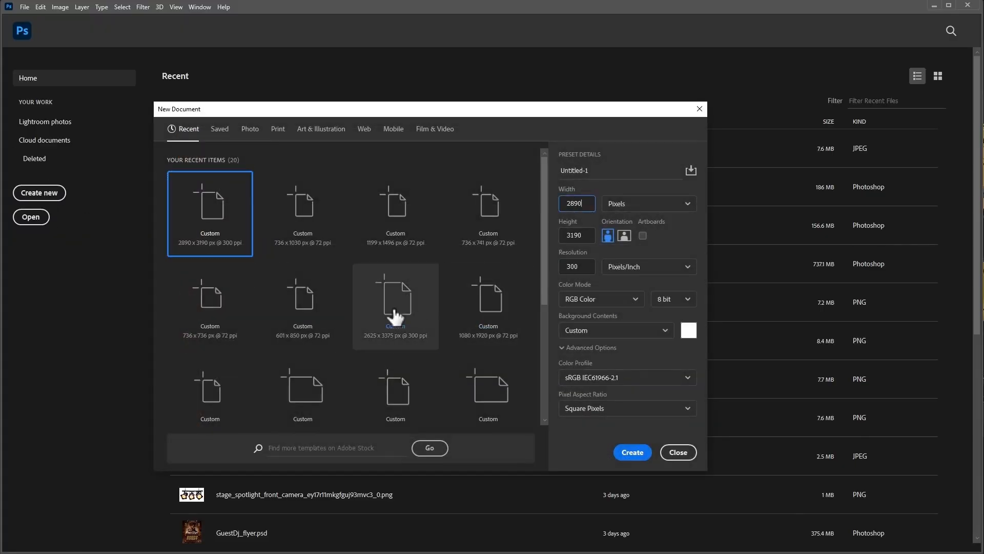
pyautogui.click(386, 305)
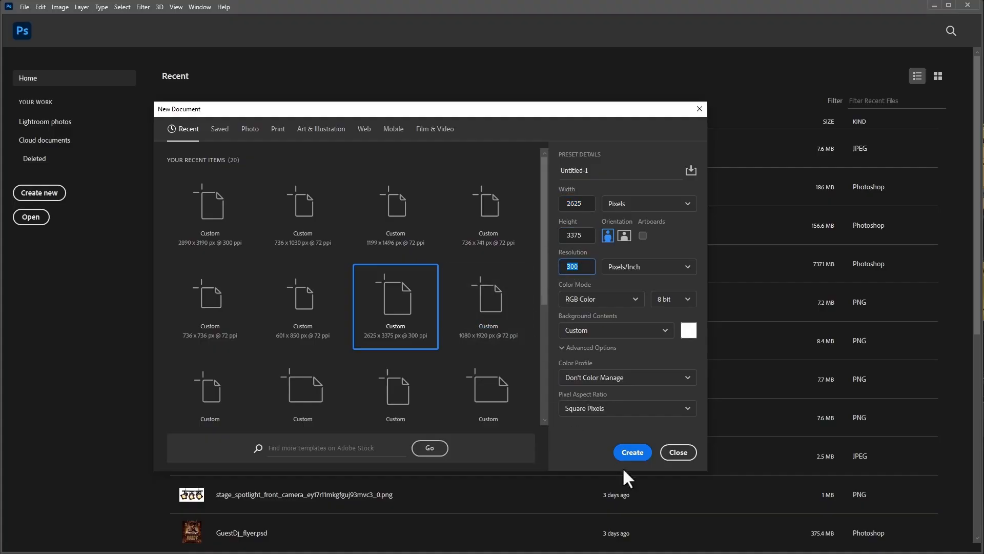
pyautogui.click(632, 453)
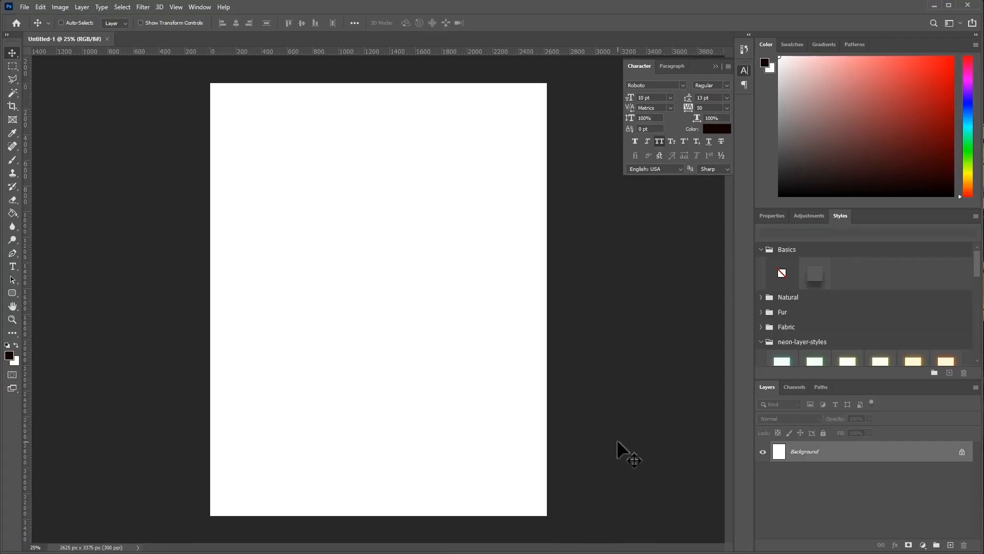
pyautogui.moveTo(976, 233); pyautogui.dragTo(490, 258)
pyautogui.press('Return')
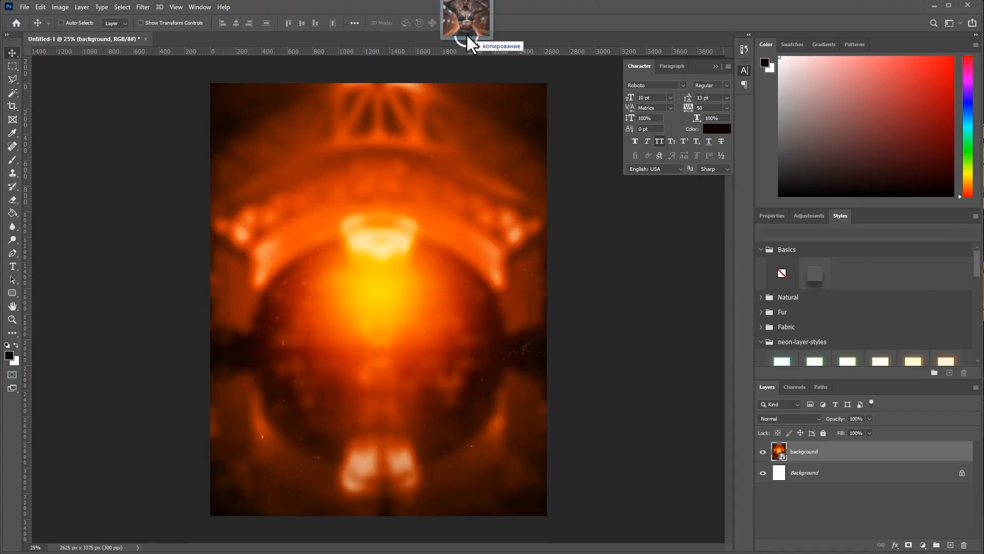
# - Open 01.png and select the woman with Select Subject
pyautogui.moveTo(467, 35); pyautogui.dragTo(468, 34)
pyautogui.click(121, 8)
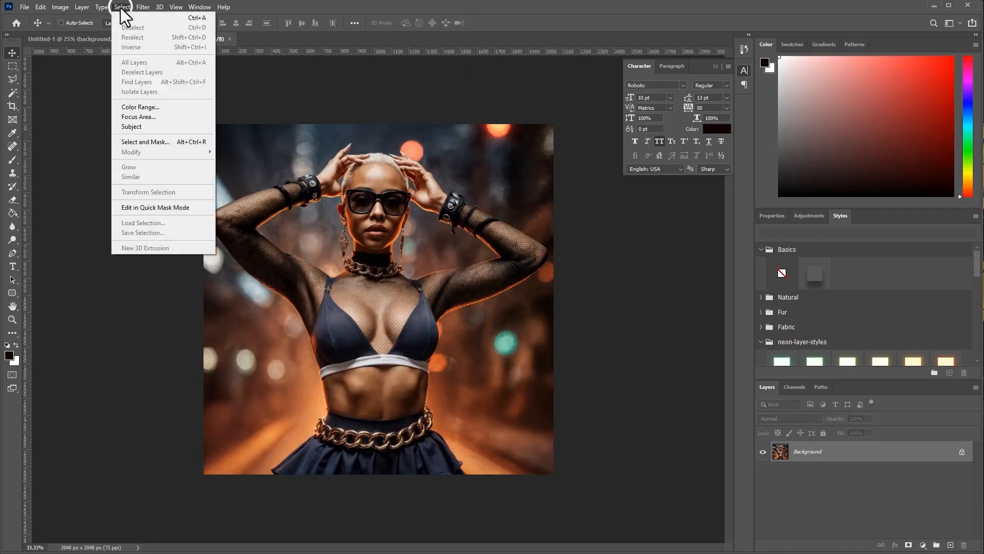
pyautogui.click(152, 126)
# - Refine the woman's selection along the outer edge of her ear with the Polygonal Lasso
pyautogui.press('l')
pyautogui.scroll(8, 359, 264)
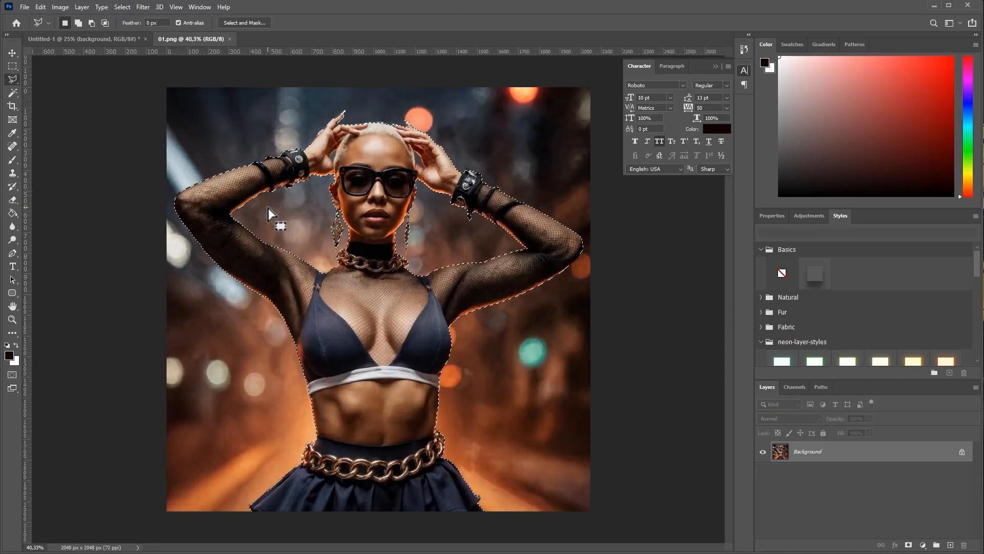
pyautogui.scroll(9, 358, 265)
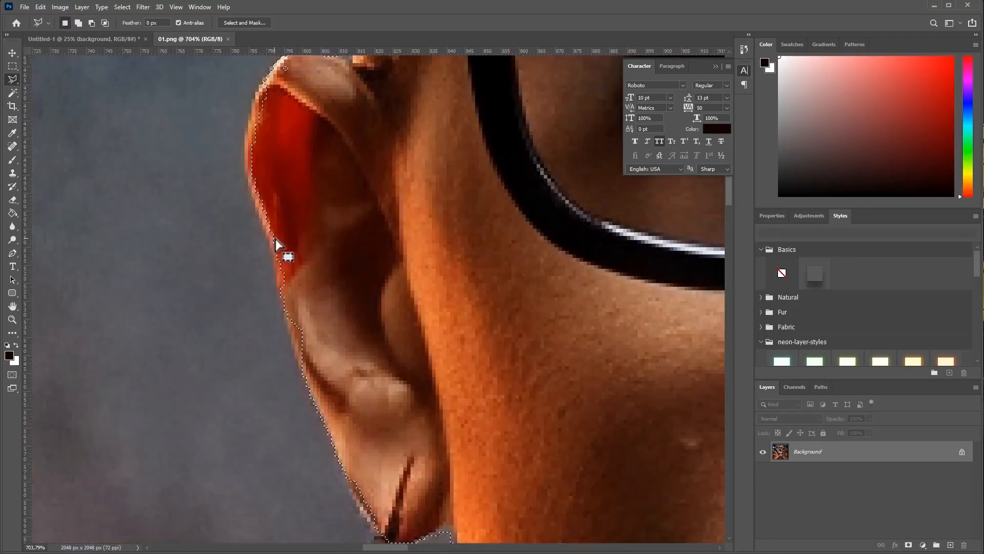
pyautogui.click(251, 174)
pyautogui.moveTo(262, 92); pyautogui.dragTo(268, 389)
pyautogui.click(355, 379)
pyautogui.click(356, 433)
# - Correct further inaccurate parts of the woman's selection outline around her upper body
pyautogui.press('w')
pyautogui.scroll(-5, 645, 405)
pyautogui.moveTo(649, 405)
pyautogui.mouseDown()
pyautogui.moveTo(547, 375)
pyautogui.moveTo(344, 134)
pyautogui.mouseUp()
pyautogui.press('l')
pyautogui.scroll(-7, 429, 256)
pyautogui.moveTo(428, 257); pyautogui.dragTo(656, 315)
pyautogui.moveTo(311, 412); pyautogui.dragTo(369, 453)
pyautogui.scroll(9, 205, 334)
pyautogui.click(241, 233)
pyautogui.click(293, 266)
pyautogui.click(333, 298)
pyautogui.scroll(-6, 426, 455)
pyautogui.click(333, 221)
pyautogui.click(456, 395)
pyautogui.scroll(-8, 345, 226)
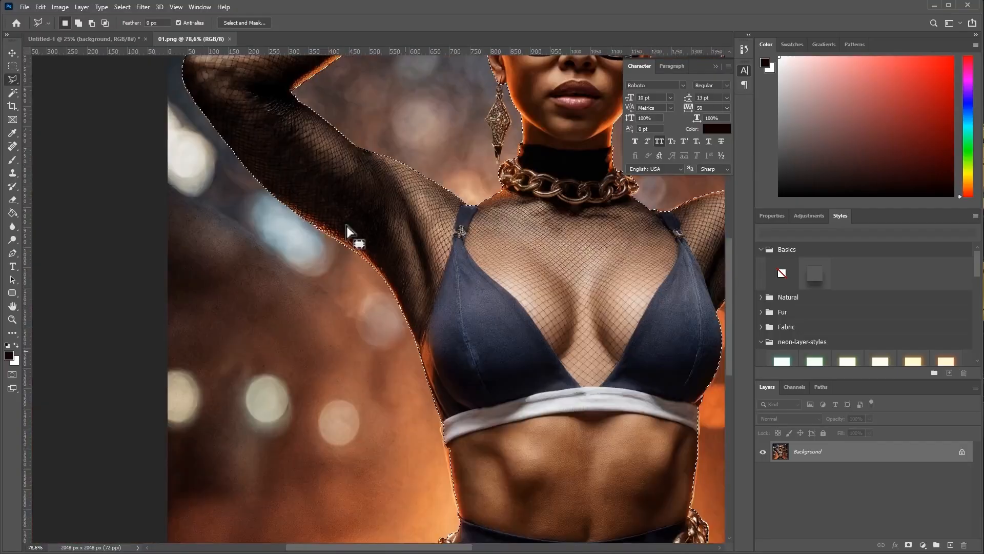
# - Refine the selection edge along the underside of the woman's raised arm with the Polygonal Lasso
pyautogui.scroll(12, 459, 428)
pyautogui.click(400, 316)
pyautogui.click(409, 408)
pyautogui.click(413, 465)
pyautogui.moveTo(426, 487); pyautogui.dragTo(405, 287)
pyautogui.moveTo(435, 267); pyautogui.dragTo(467, 461)
pyautogui.click(412, 351)
# - Copy the selected woman onto her own layer with Layer Via Copy
pyautogui.scroll(-14, 415, 353)
pyautogui.moveTo(469, 292)
pyautogui.mouseDown()
pyautogui.moveTo(383, 281)
pyautogui.moveTo(373, 226)
pyautogui.mouseUp()
pyautogui.scroll(1, 361, 229)
pyautogui.rightClick(361, 229)
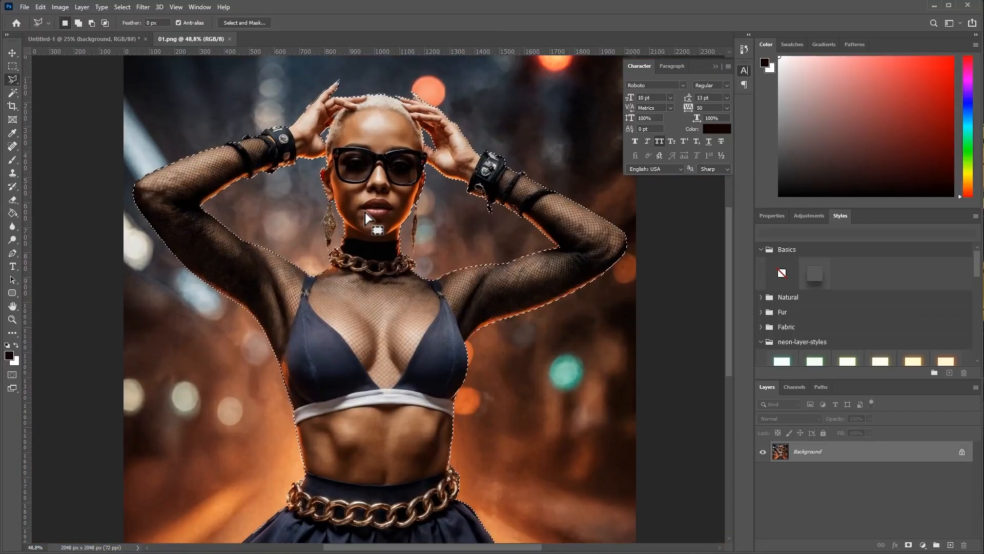
pyautogui.click(405, 299)
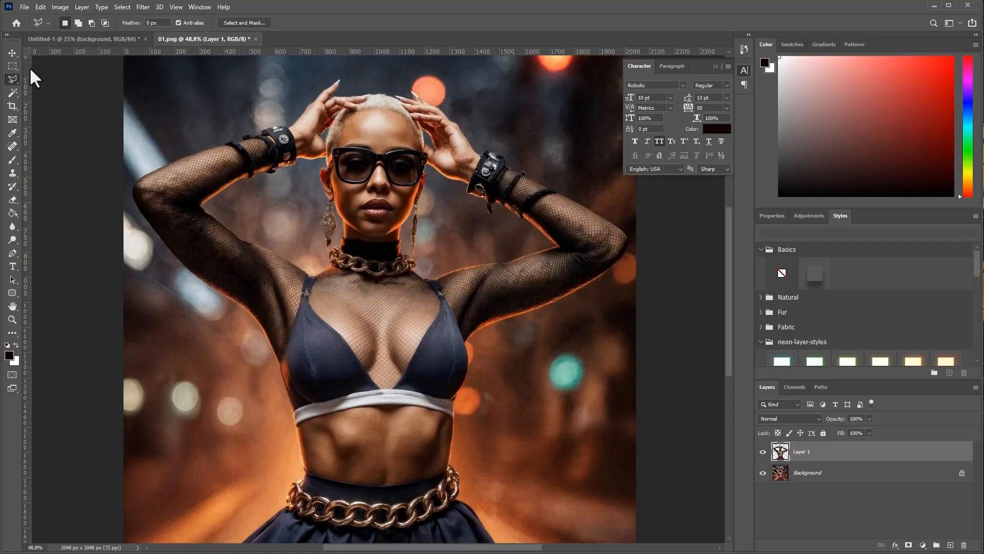
# - Paste the cut-out woman into the flyer document and enlarge her slightly over the background
pyautogui.click(12, 53)
pyautogui.click(77, 39)
pyautogui.hotkey('ctrl', 'v')
pyautogui.hotkey('ctrl', 't')
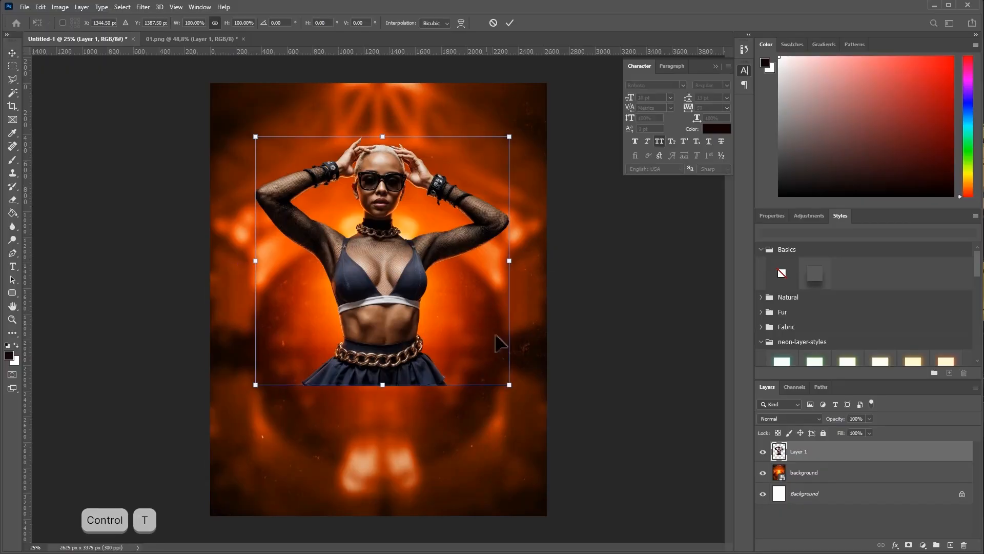
pyautogui.moveTo(509, 384); pyautogui.dragTo(516, 391)
pyautogui.doubleClick(450, 311)
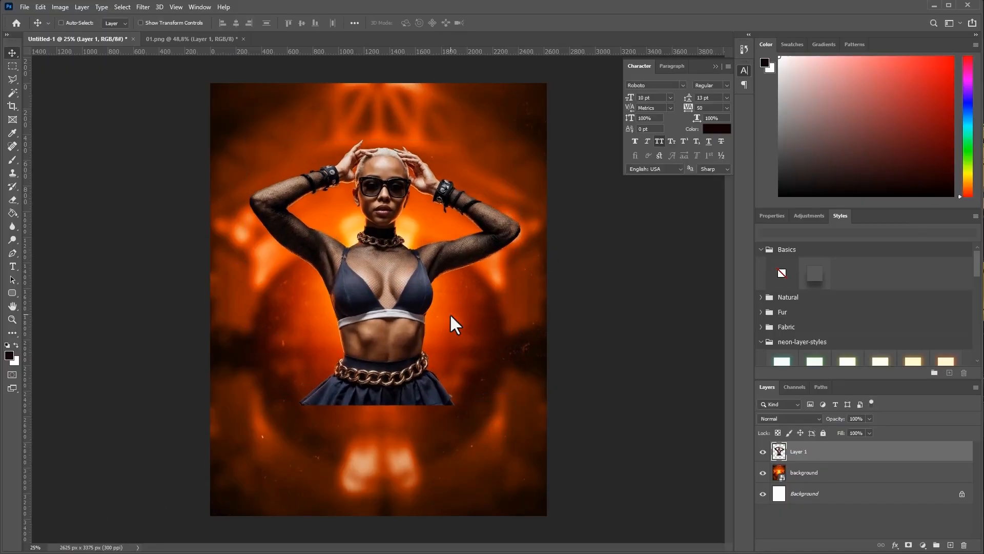
# - Open 02.png and select the singer with Select Subject
pyautogui.moveTo(567, 56); pyautogui.dragTo(564, 55)
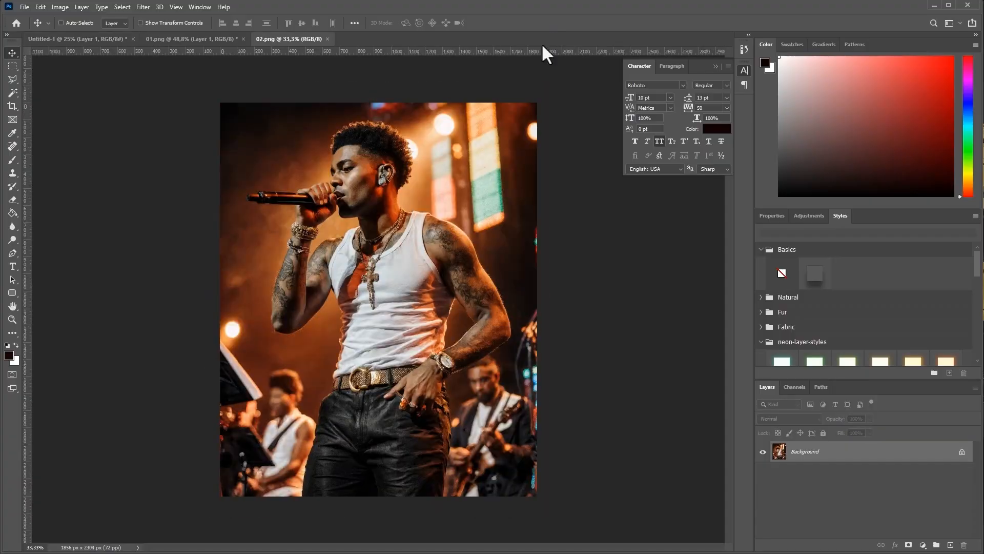
pyautogui.scroll(1, 187, 122)
pyautogui.click(123, 7)
pyautogui.click(147, 126)
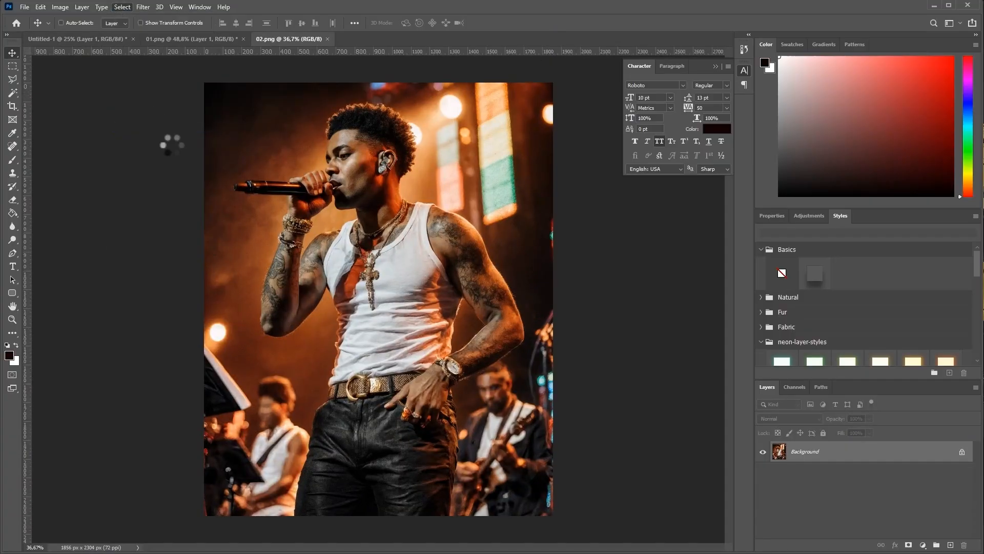
# - Add the missing underside of the microphone to the singer's selection with the Polygonal Lasso
pyautogui.click(13, 80)
pyautogui.scroll(20, 244, 189)
pyautogui.click(513, 221)
pyautogui.click(359, 229)
pyautogui.click(317, 227)
pyautogui.click(265, 209)
pyautogui.click(223, 205)
pyautogui.click(185, 204)
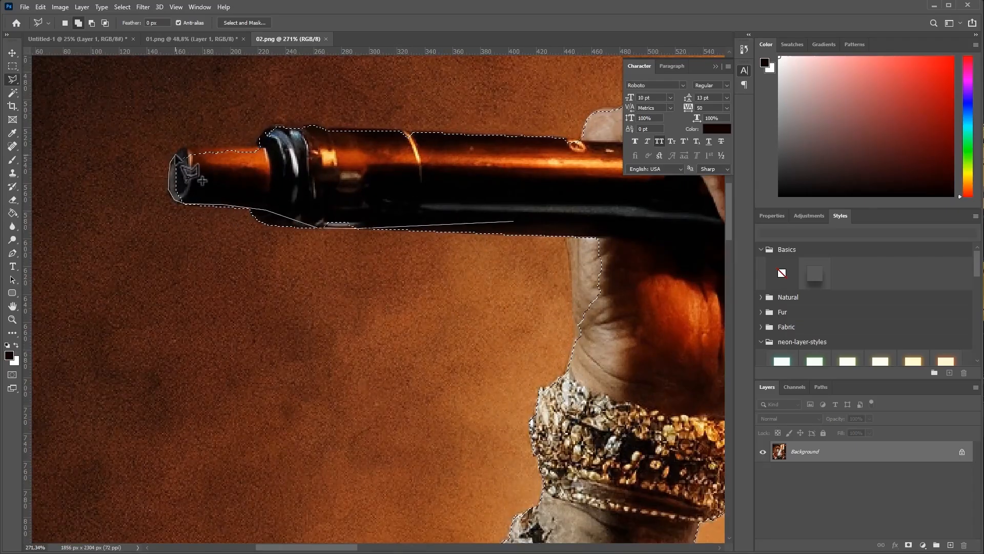
pyautogui.click(513, 220)
# - Add the missing edge of the singer's hand around the microphone to the selection
pyautogui.moveTo(513, 221); pyautogui.dragTo(283, 176)
pyautogui.scroll(2, 209, 255)
pyautogui.click(208, 252)
pyautogui.click(208, 232)
pyautogui.click(326, 210)
pyautogui.click(373, 175)
pyautogui.click(415, 161)
# - Refine the singer's selection along the back of his neck, necklace and shoulder
pyautogui.moveTo(468, 192); pyautogui.dragTo(260, 248)
pyautogui.click(302, 215)
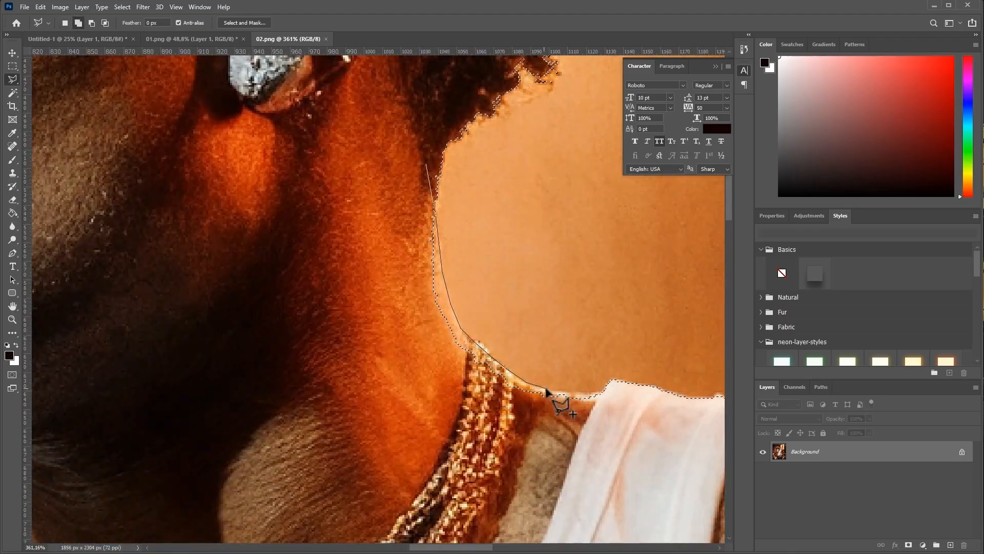
pyautogui.click(426, 164)
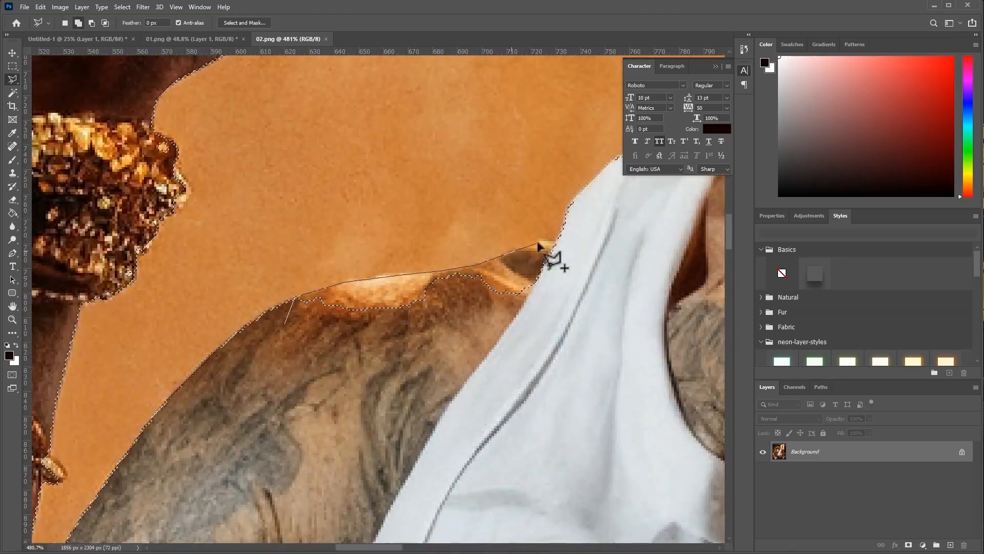
# - Copy the selected singer onto his own layer, then paste him into the flyer to the left in front of the woman
pyautogui.rightClick(388, 234)
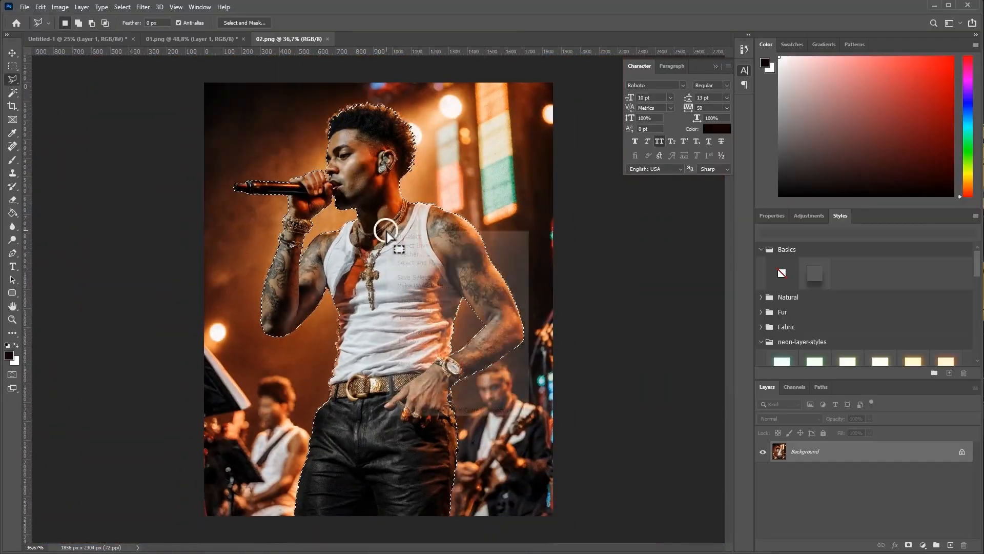
pyautogui.click(430, 299)
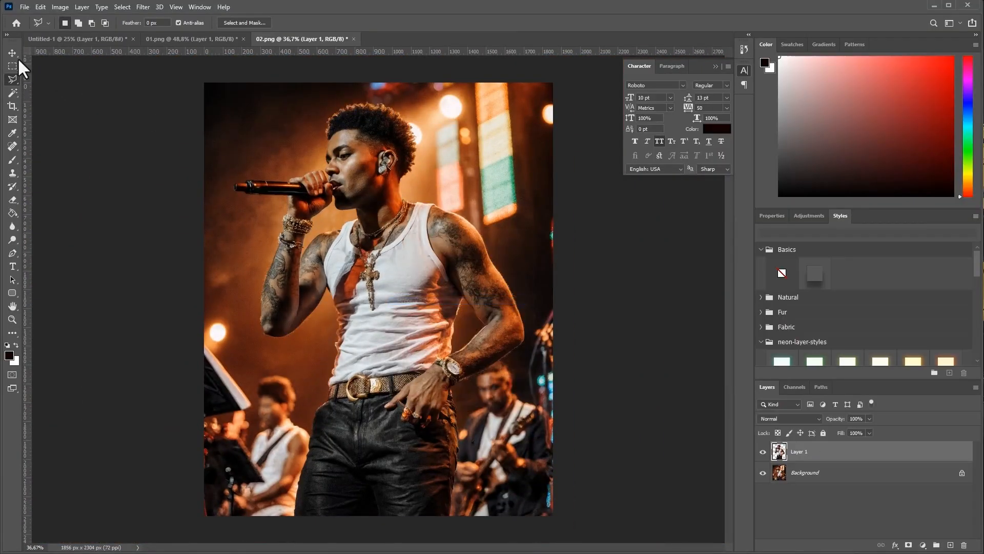
pyautogui.hotkey('ctrl', 'c')
pyautogui.click(101, 38)
pyautogui.hotkey('ctrl', 'v')
pyautogui.moveTo(505, 314); pyautogui.dragTo(389, 315)
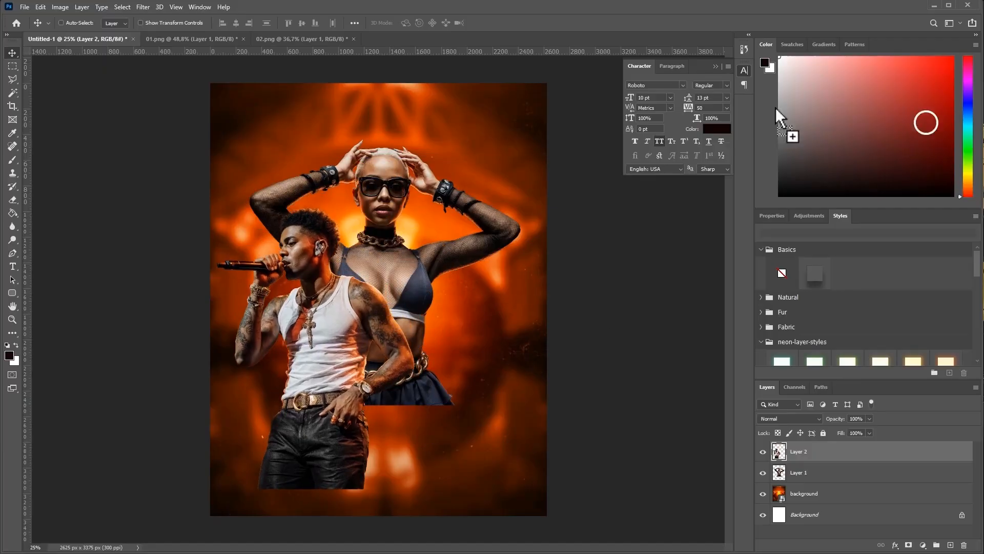
# - Open 03.png and select the woman in the white top with Select Subject
pyautogui.click(400, 39)
pyautogui.hotkey('ctrl', '0')
pyautogui.click(122, 7)
pyautogui.click(144, 127)
# - Add the missing lower edge of the woman's bent arm and elbow to the selection with the Polygonal Lasso
pyautogui.click(12, 79)
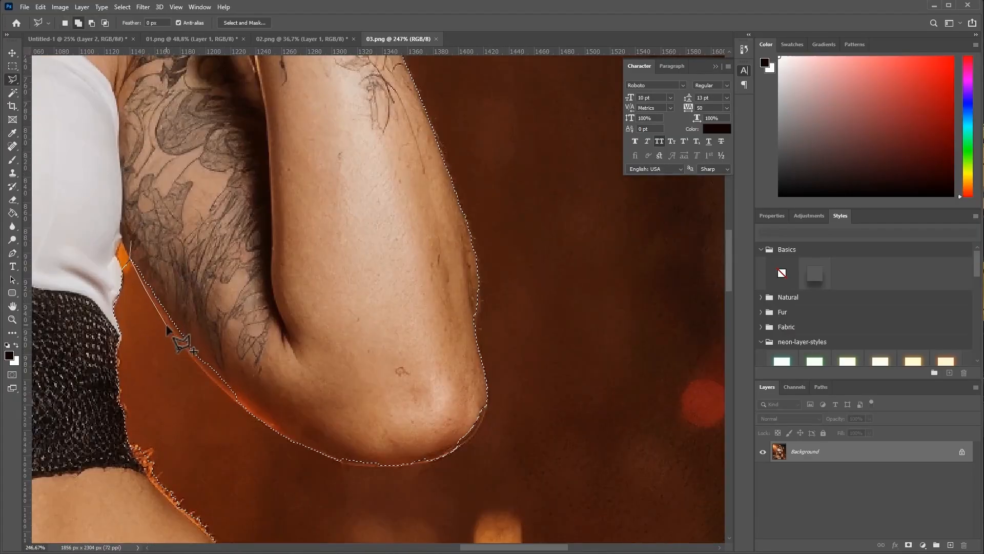
pyautogui.click(468, 435)
pyautogui.click(125, 275)
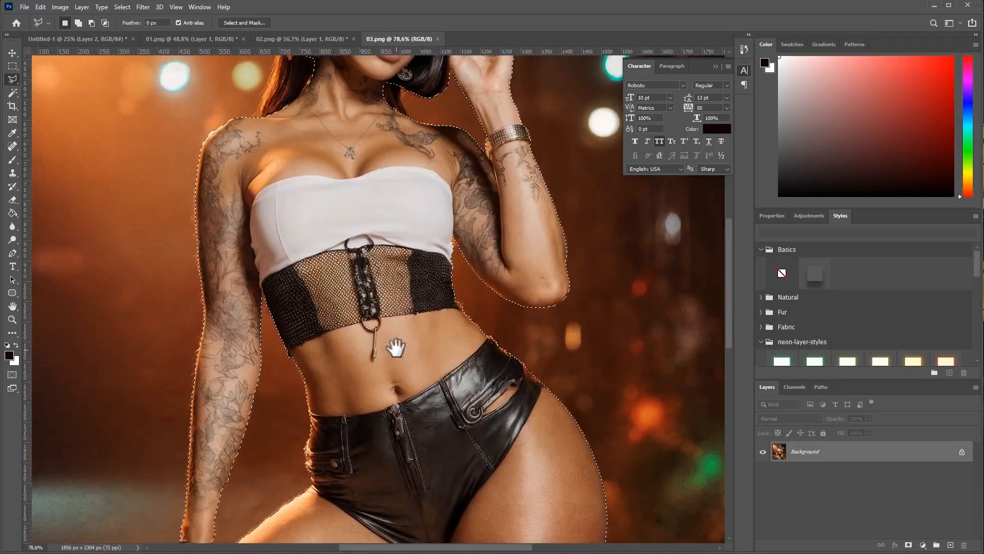
# - Copy the selected woman onto her own layer and paste her into the flyer on the right side of the group
pyautogui.rightClick(325, 245)
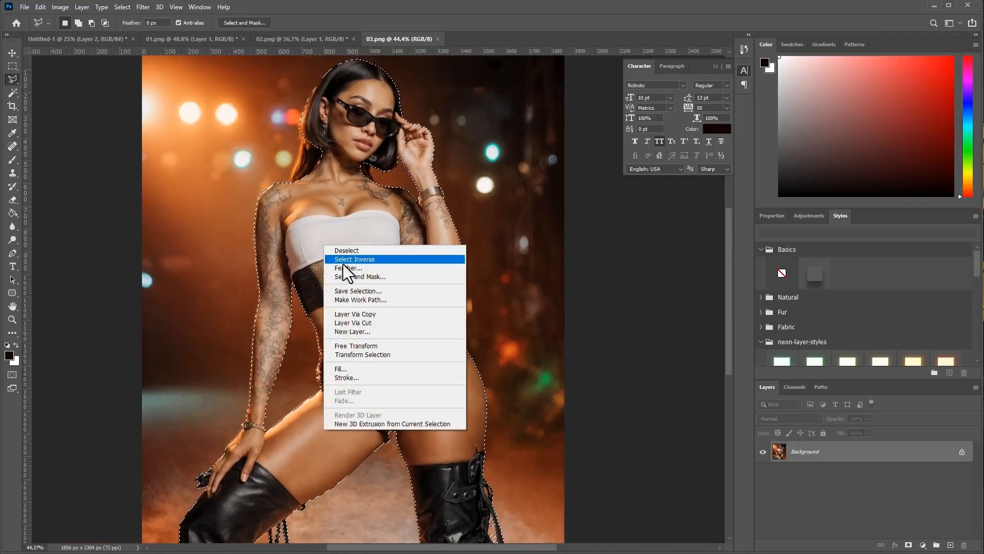
pyautogui.click(363, 314)
pyautogui.click(11, 52)
pyautogui.hotkey('ctrl', 'c')
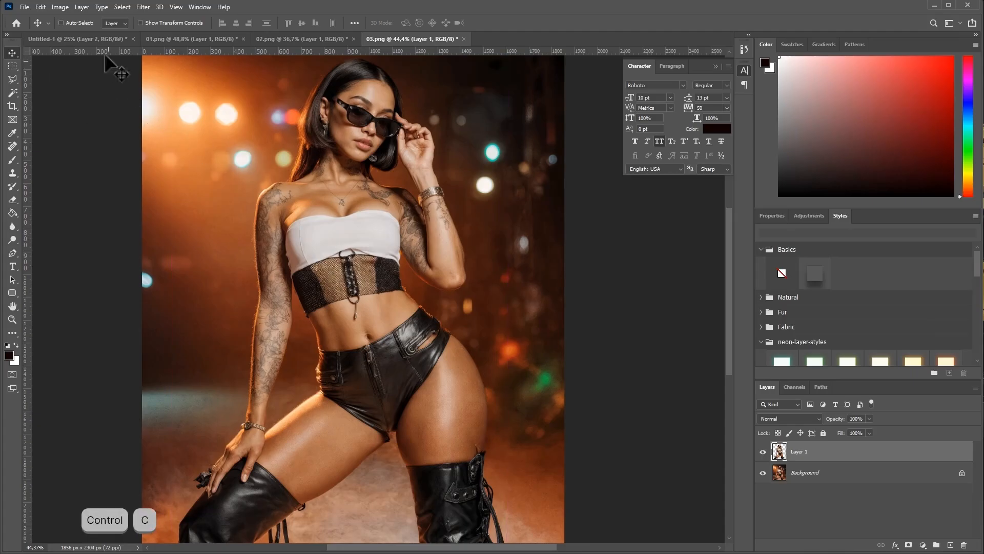
pyautogui.click(77, 39)
pyautogui.hotkey('ctrl', 'v')
pyautogui.moveTo(382, 255); pyautogui.dragTo(453, 310)
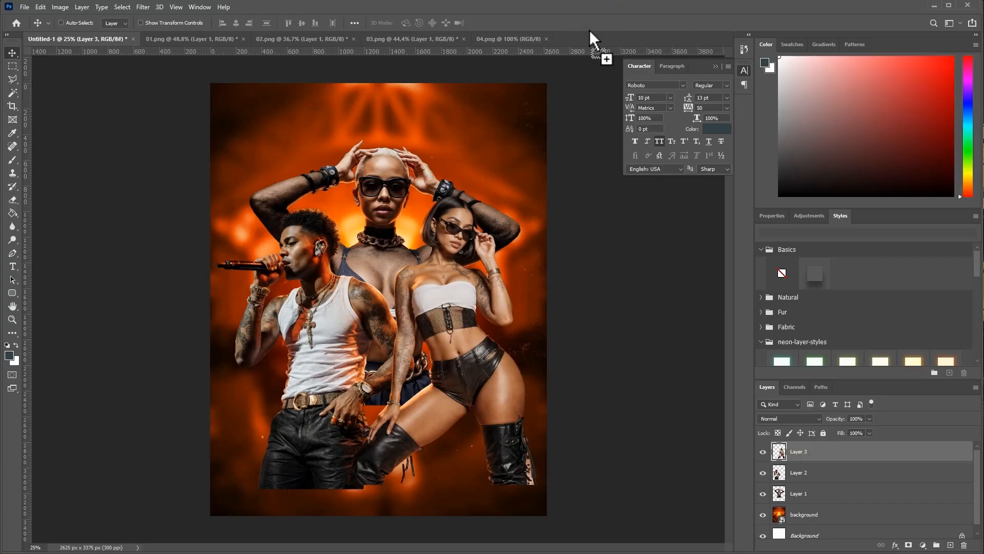
# - Open 04.png and select the man in the vest with Select Subject
pyautogui.moveTo(589, 30); pyautogui.dragTo(589, 32)
pyautogui.click(122, 7)
pyautogui.click(149, 130)
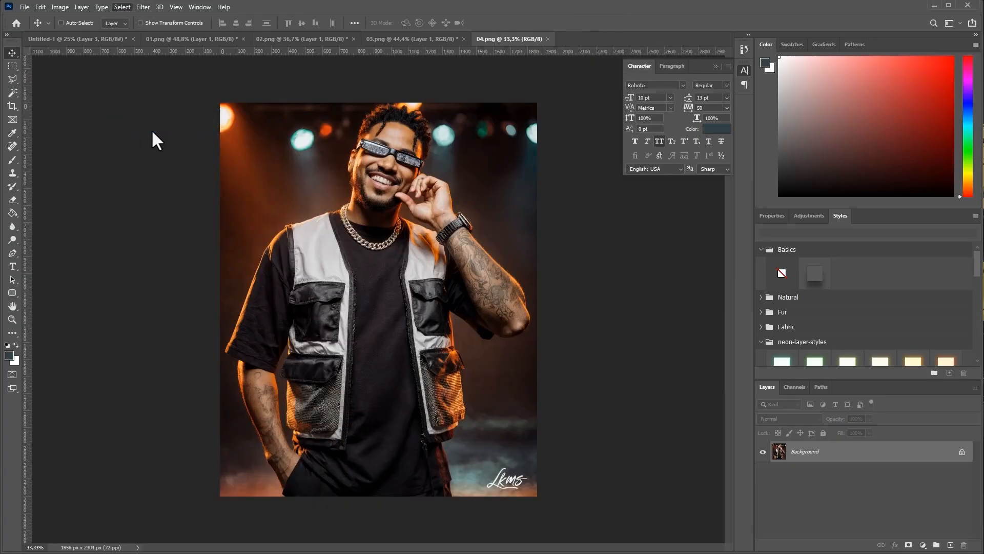
# - Subtract the background gap between the man's neck and raised hand from the selection
pyautogui.click(11, 79)
pyautogui.scroll(20, 414, 203)
pyautogui.doubleClick(430, 306)
pyautogui.keyDown('alt'); pyautogui.click(374, 281); pyautogui.keyUp('alt')
pyautogui.click(390, 297)
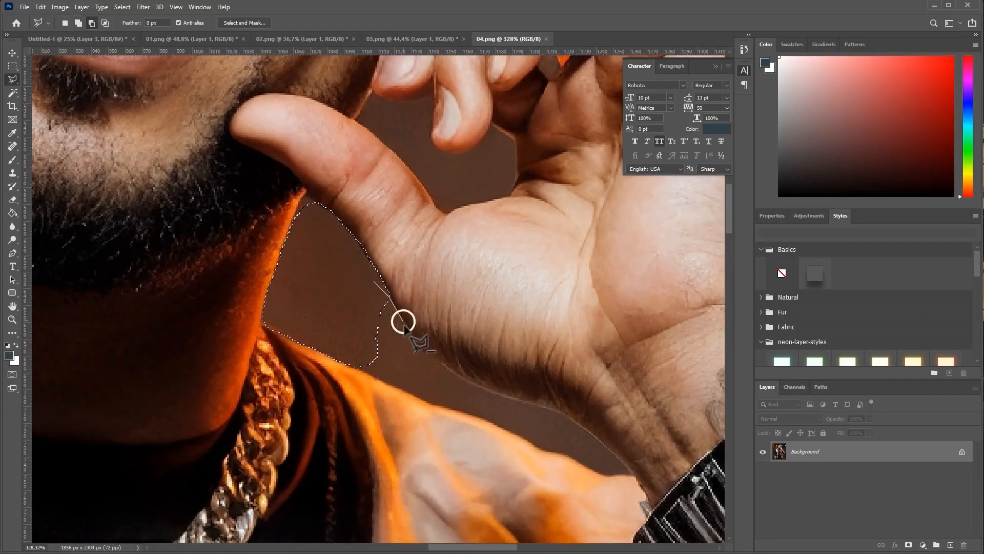
pyautogui.click(374, 281)
pyautogui.scroll(5, 256, 446)
pyautogui.press('w')
pyautogui.keyDown('alt'); pyautogui.click(378, 355); pyautogui.keyUp('alt')
# - Correct the man's selection edge along the lower side of his raised hand with the Polygonal Lasso
pyautogui.press('l')
pyautogui.click(336, 290)
pyautogui.click(392, 299)
pyautogui.click(334, 286)
pyautogui.click(434, 323)
pyautogui.click(469, 347)
pyautogui.click(473, 363)
pyautogui.click(436, 324)
pyautogui.click(332, 290)
# - Add the missing edge beside the man's sunglasses and hair to the selection
pyautogui.scroll(-5, 333, 290)
pyautogui.scroll(5, 395, 214)
pyautogui.click(389, 217)
pyautogui.scroll(2, 392, 215)
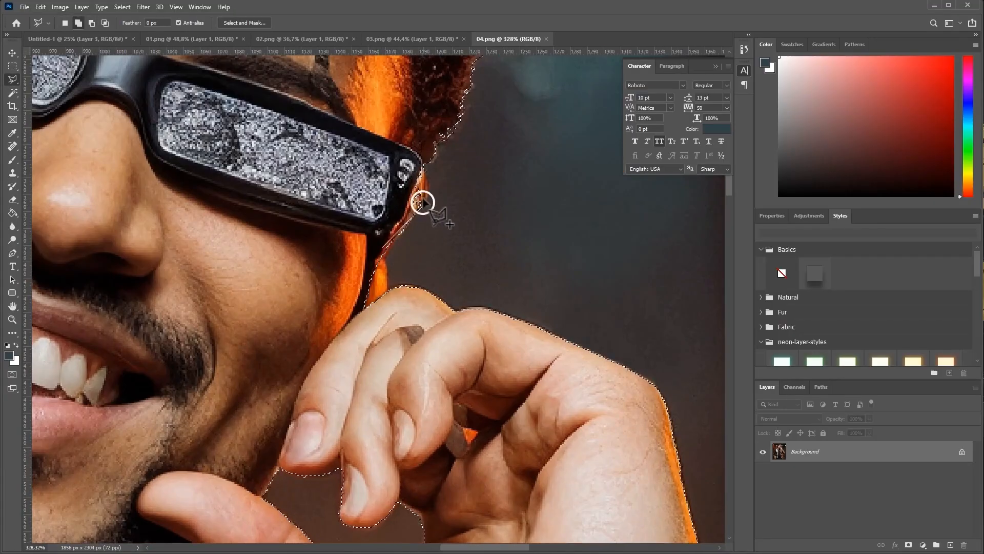
pyautogui.click(423, 206)
pyautogui.scroll(-7, 422, 315)
pyautogui.scroll(-3, 398, 246)
pyautogui.scroll(-1, 398, 246)
# - Clean up the remaining parts of the man's selection outline with the Polygonal Lasso
pyautogui.rightClick(429, 274)
pyautogui.click(298, 383)
pyautogui.scroll(6, 287, 400)
pyautogui.click(320, 324)
pyautogui.click(324, 500)
pyautogui.click(402, 494)
pyautogui.click(393, 288)
pyautogui.click(320, 323)
pyautogui.click(324, 222)
pyautogui.click(328, 176)
pyautogui.scroll(-13, 330, 226)
# - Copy the selected man onto his own layer and paste him into the flyer, centred in front of the group
pyautogui.rightClick(359, 290)
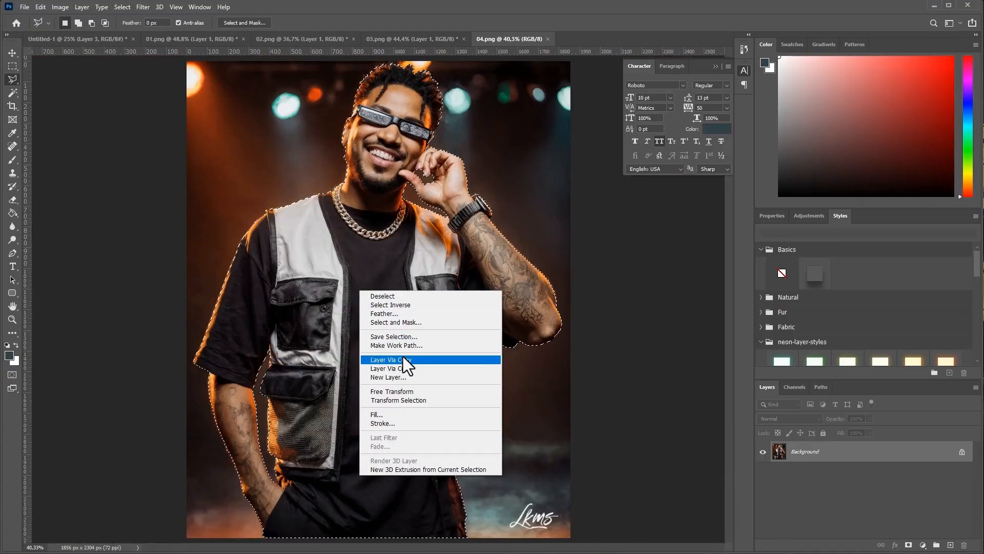
pyautogui.click(403, 359)
pyautogui.press('v')
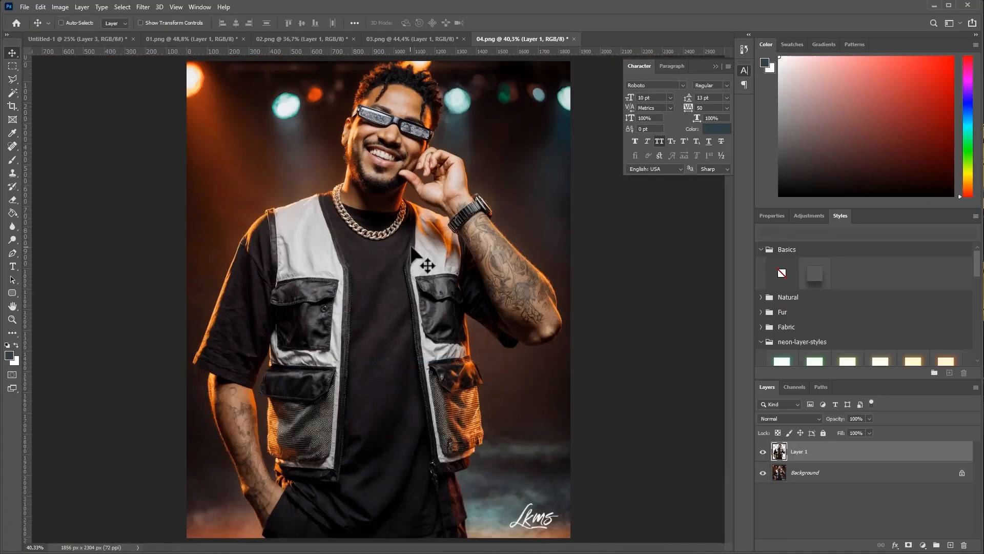
pyautogui.click(103, 39)
pyautogui.hotkey('ctrl', 'v')
pyautogui.moveTo(396, 169); pyautogui.dragTo(407, 274)
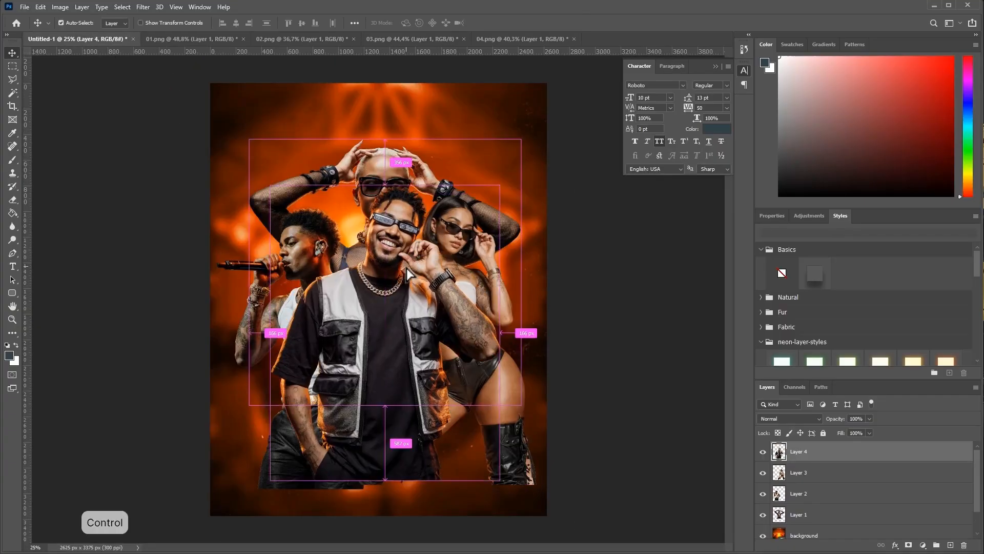
# - Scale down the man in the vest at the centre of the flyer
pyautogui.hotkey('ctrl', 't')
pyautogui.moveTo(500, 182); pyautogui.dragTo(485, 204)
pyautogui.press('Return')
# - Close 01.png, 02.png, 03.png and 04.png without saving their changes
pyautogui.click(243, 39)
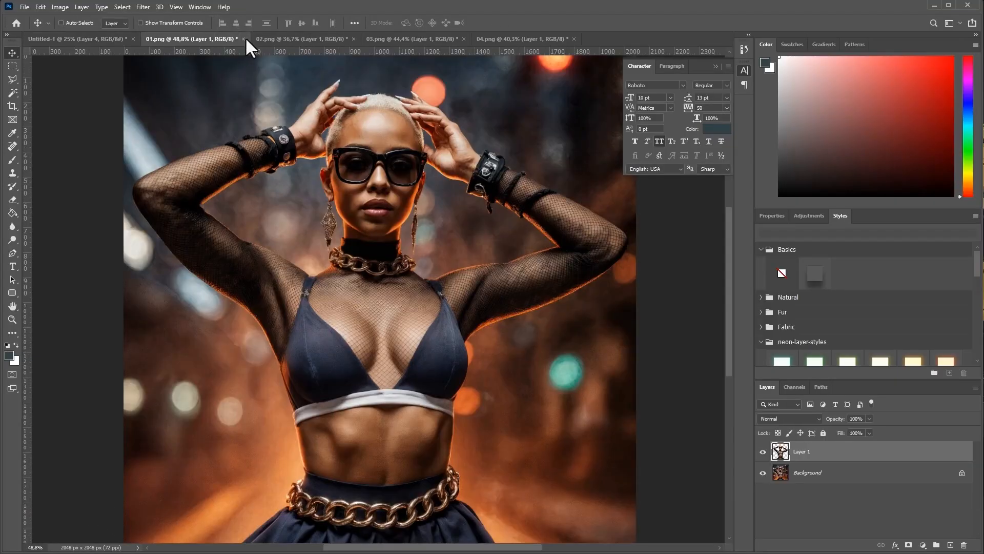
pyautogui.click(492, 209)
pyautogui.click(243, 39)
pyautogui.click(487, 210)
pyautogui.click(243, 39)
pyautogui.click(484, 209)
pyautogui.click(243, 39)
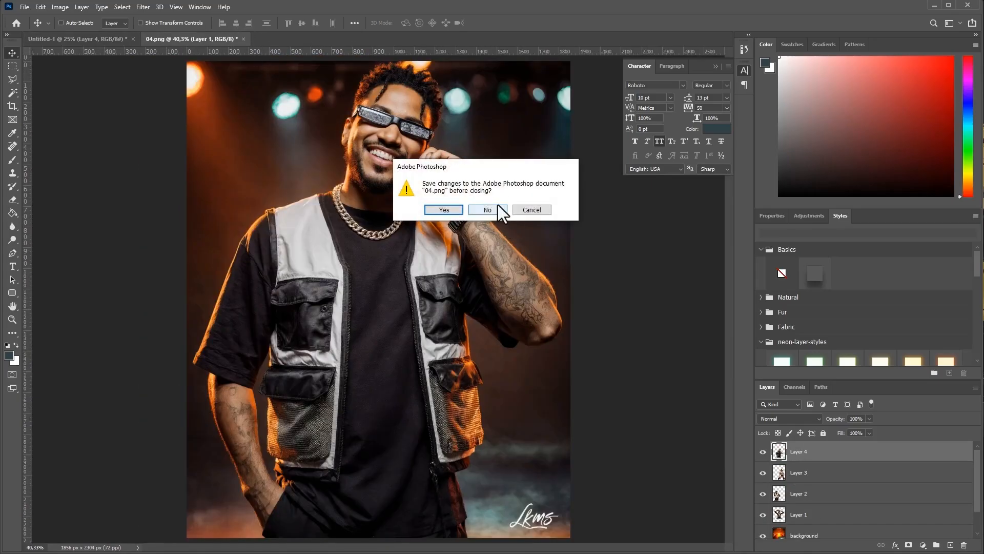
pyautogui.click(494, 210)
# - Reduce the size of the man in the vest further so more of the people behind him shows
pyautogui.hotkey('ctrl', 't')
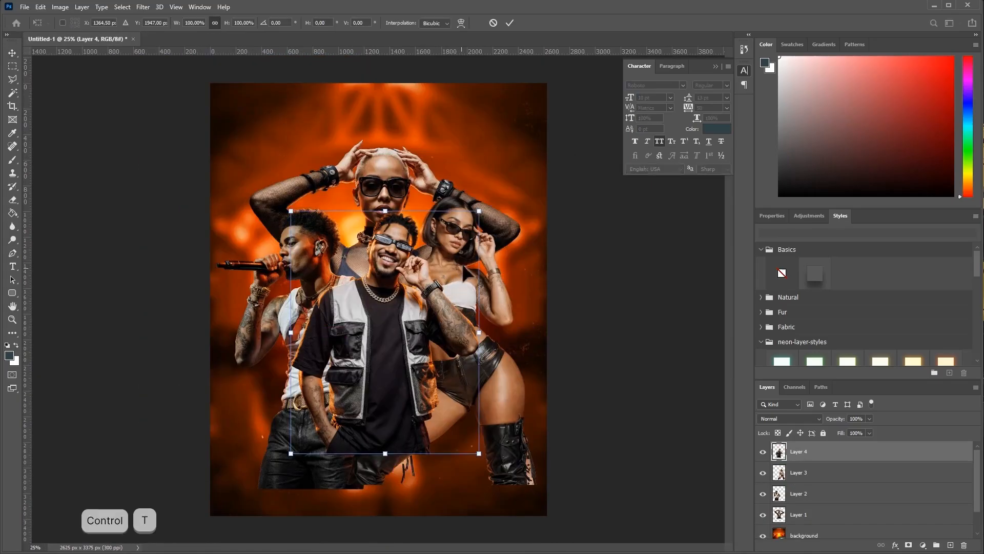
pyautogui.moveTo(479, 210); pyautogui.dragTo(458, 238)
pyautogui.press('Return')
# - Scale down the woman in the white top and move her closer behind the man in the vest
pyautogui.click(799, 471)
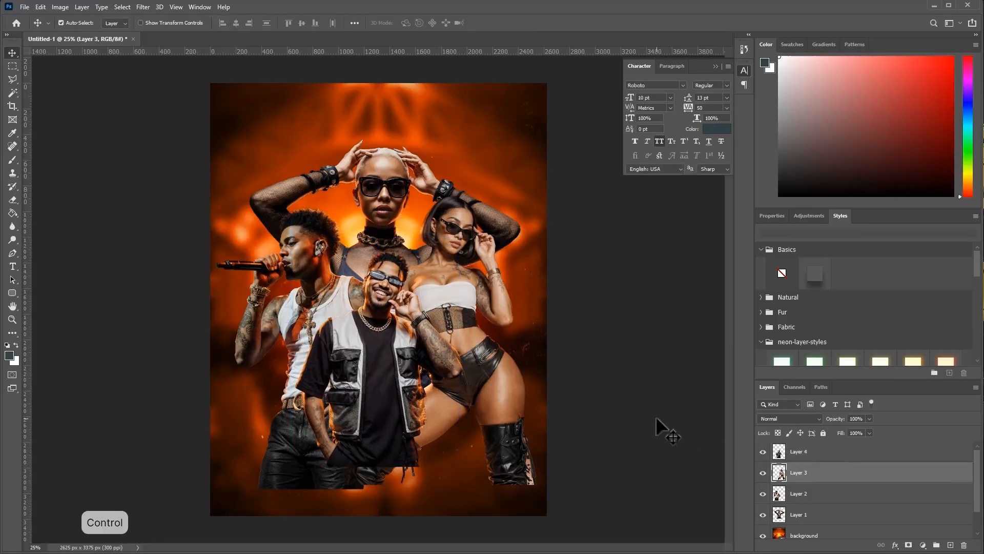
pyautogui.hotkey('ctrl', 't')
pyautogui.moveTo(536, 194); pyautogui.dragTo(492, 255)
pyautogui.moveTo(450, 299); pyautogui.dragTo(464, 306)
pyautogui.press('Return')
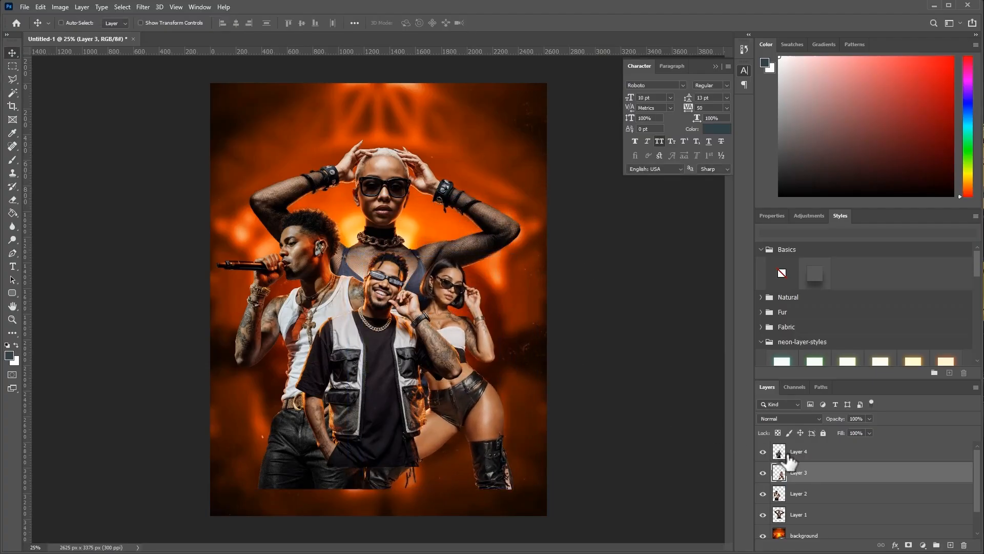
# - Scale down the singer with the microphone and position him just behind the man in the vest
pyautogui.click(796, 494)
pyautogui.hotkey('ctrl', 't')
pyautogui.moveTo(214, 200); pyautogui.dragTo(284, 273)
pyautogui.moveTo(343, 344); pyautogui.dragTo(307, 317)
pyautogui.moveTo(338, 402); pyautogui.dragTo(345, 404)
pyautogui.press('Return')
# - Shift the woman in the white top slightly lower and tilt her a little clockwise, away from the man in the vest
pyautogui.click(808, 471)
pyautogui.moveTo(560, 359); pyautogui.dragTo(567, 364)
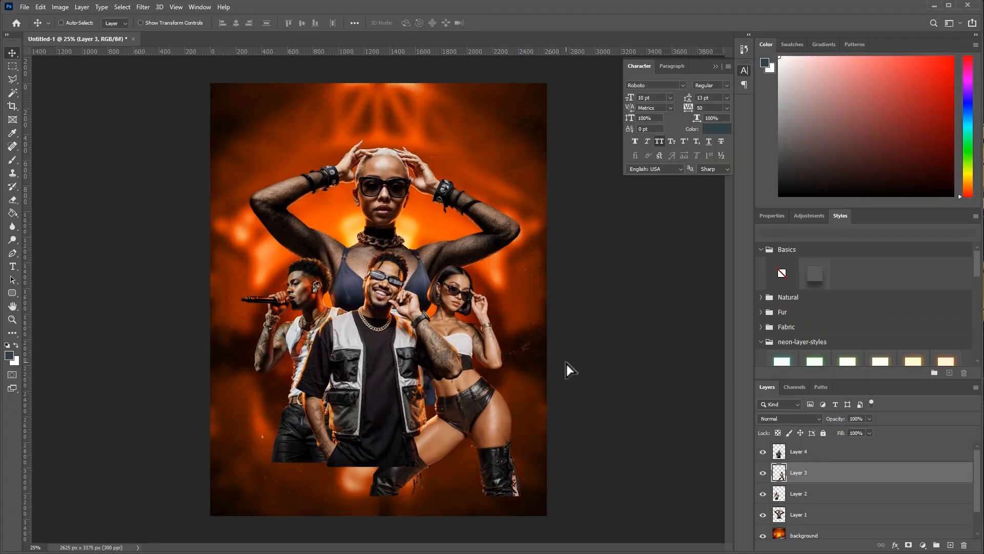
pyautogui.hotkey('ctrl', 't')
pyautogui.moveTo(545, 232); pyautogui.dragTo(514, 303)
pyautogui.press('Return')
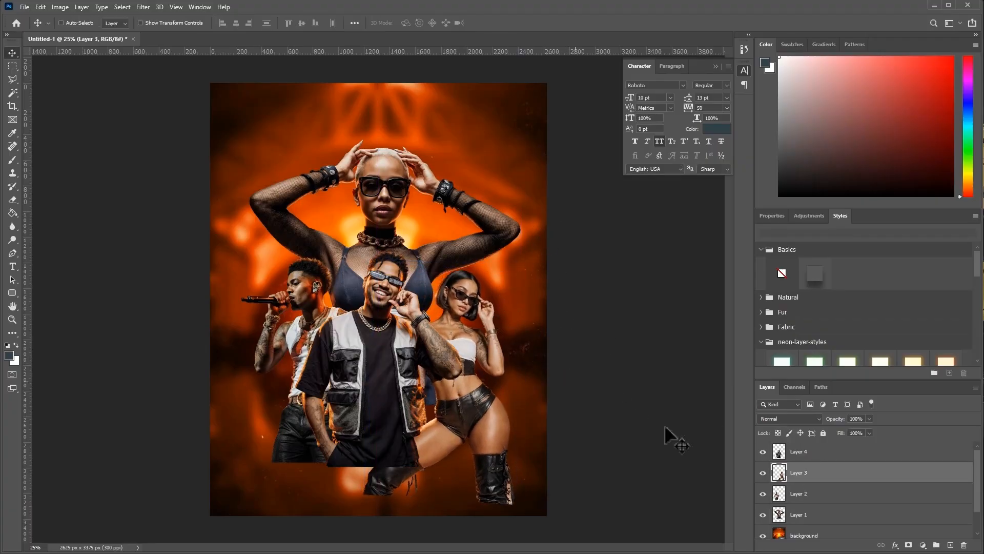
# - Enlarge the large woman at the back to about 108.6% with a slight tilt, and shift the man in the vest slightly lower
pyautogui.click(809, 517)
pyautogui.hotkey('ctrl', 't')
pyautogui.moveTo(522, 407); pyautogui.dragTo(562, 427)
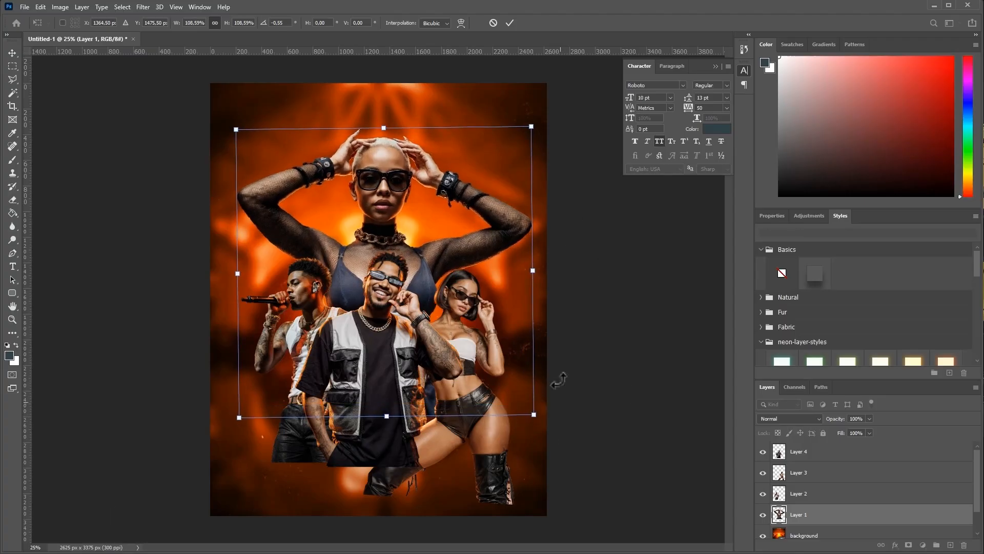
pyautogui.click(818, 454)
pyautogui.moveTo(586, 336); pyautogui.dragTo(586, 343)
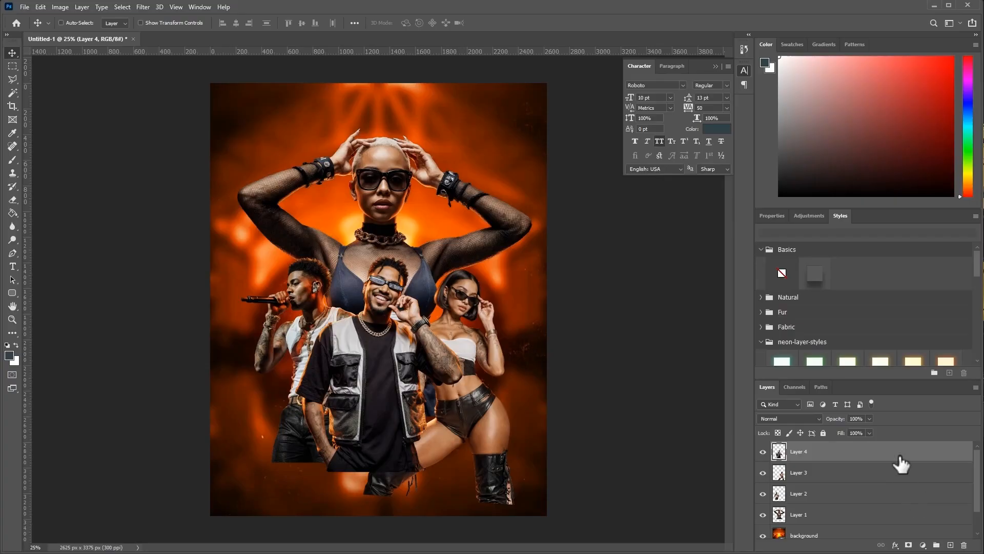
# - Paint a soft black fade over the performers' legs and the flyer's lower area on a new layer, using a large brush
pyautogui.click(13, 160)
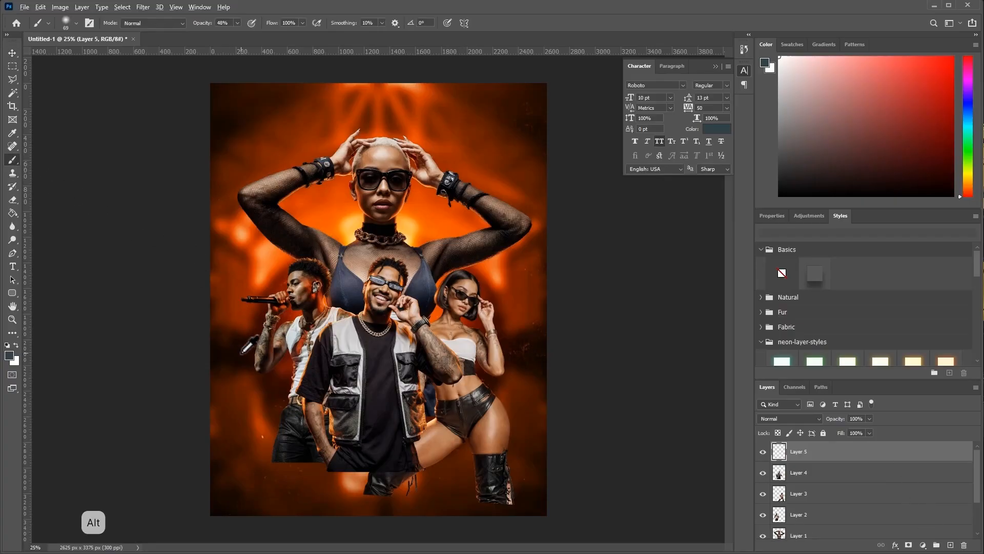
pyautogui.keyDown('alt'); pyautogui.click(365, 395); pyautogui.keyUp('alt')
pyautogui.rightClick(365, 395)
pyautogui.moveTo(469, 418); pyautogui.dragTo(468, 417)
pyautogui.moveTo(314, 446); pyautogui.dragTo(446, 453)
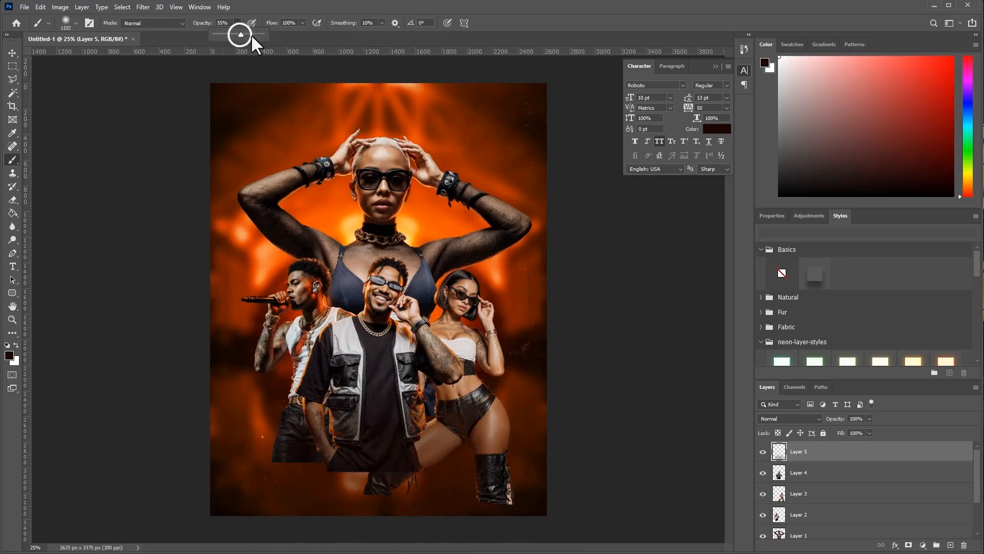
pyautogui.moveTo(359, 462); pyautogui.dragTo(484, 420)
pyautogui.moveTo(328, 461)
pyautogui.mouseDown()
pyautogui.moveTo(417, 451)
pyautogui.moveTo(292, 466)
pyautogui.moveTo(502, 475)
pyautogui.moveTo(290, 507)
pyautogui.mouseUp()
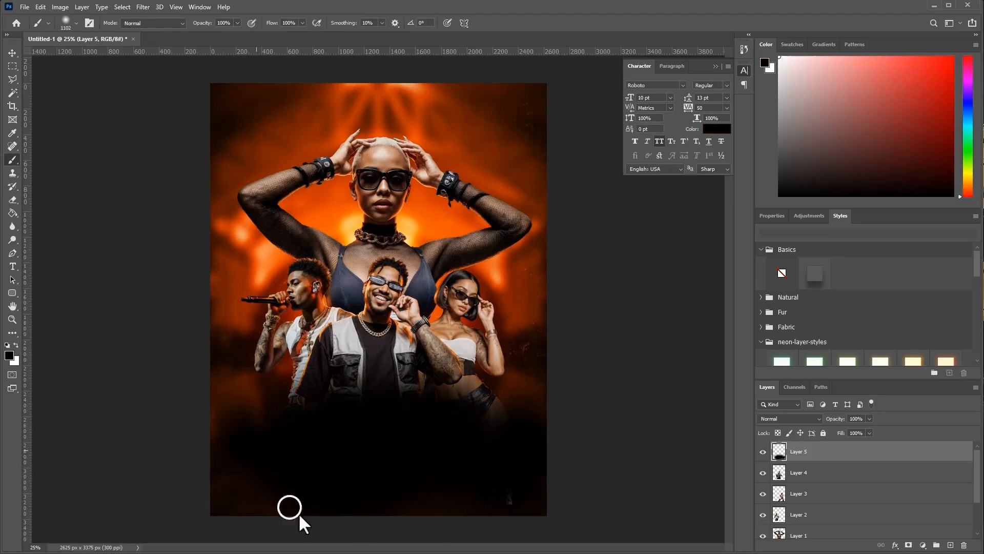
# - Place the speaker image into the flyer as a new layer and scale it down
pyautogui.click(12, 53)
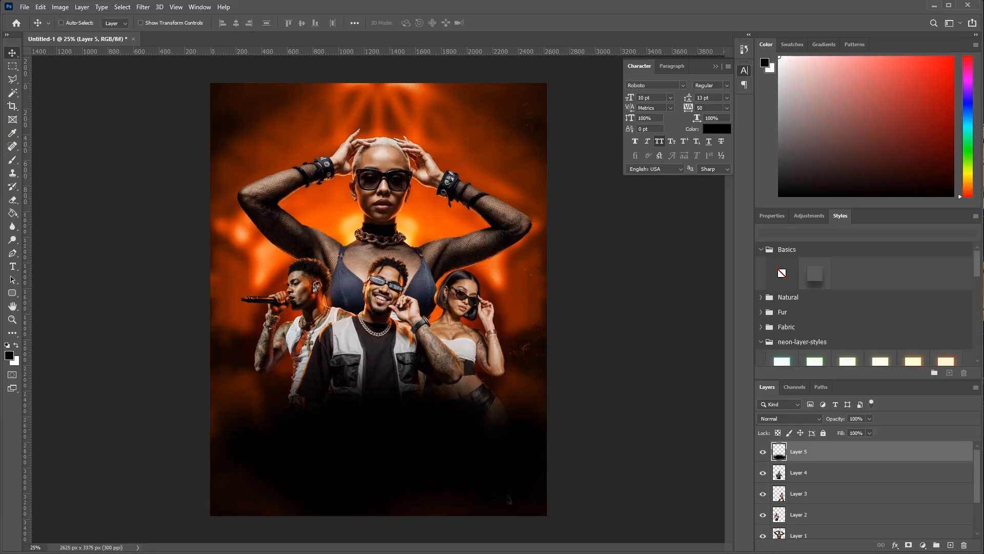
pyautogui.moveTo(479, 313); pyautogui.dragTo(479, 314)
pyautogui.press('Return')
pyautogui.hotkey('ctrl', 't')
pyautogui.moveTo(211, 83); pyautogui.dragTo(321, 152)
pyautogui.press('Return')
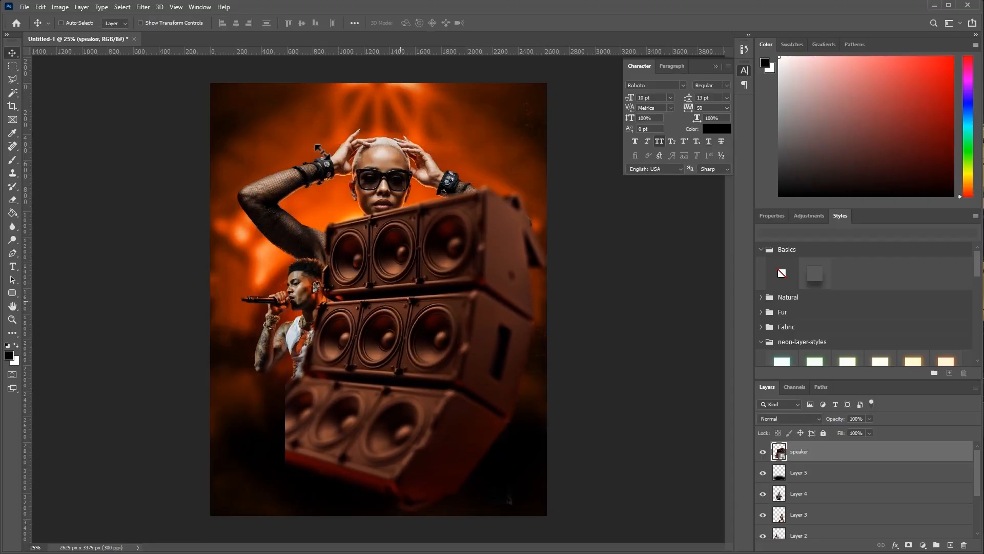
# - Move the speaker stack to the flyer's right edge and order its layer directly above the background
pyautogui.moveTo(487, 384); pyautogui.dragTo(585, 372)
pyautogui.moveTo(848, 456); pyautogui.dragTo(849, 515)
pyautogui.moveTo(605, 370); pyautogui.dragTo(581, 367)
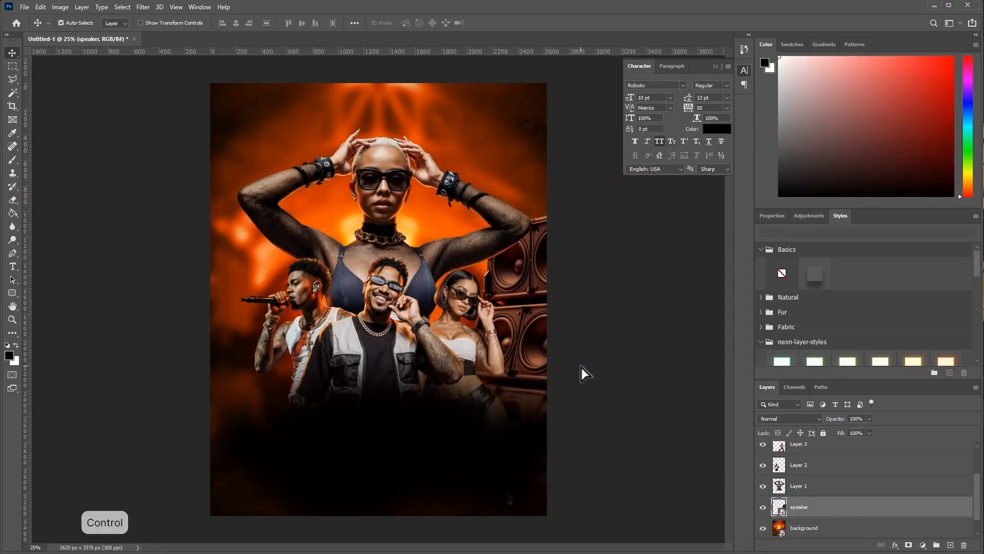
# - Resize the right speaker stack to about 22.26% and reposition it partly beyond the flyer's right edge
pyautogui.hotkey('ctrl', 't')
pyautogui.moveTo(711, 190); pyautogui.dragTo(731, 174)
pyautogui.moveTo(617, 303); pyautogui.dragTo(642, 287)
pyautogui.moveTo(455, 151); pyautogui.dragTo(451, 145)
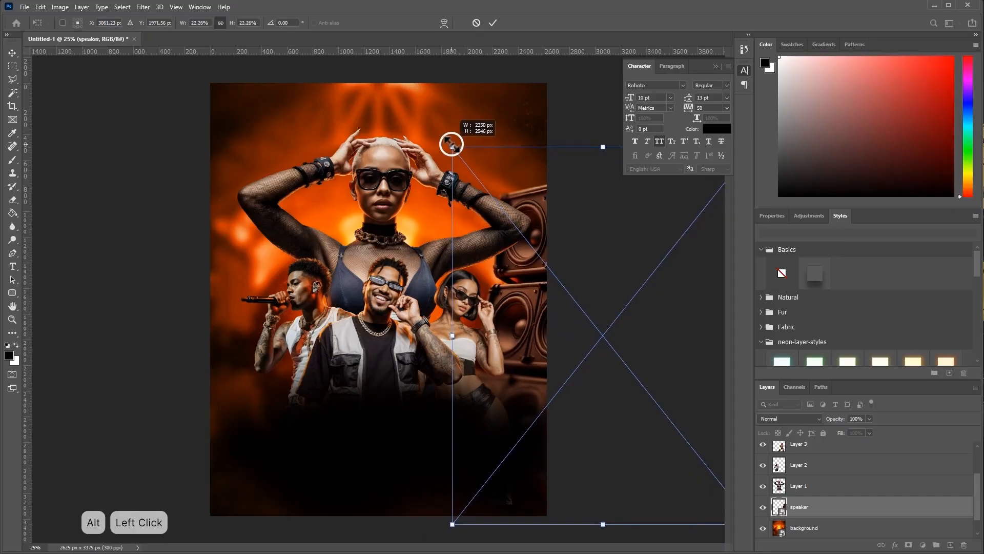
# - Duplicate the speaker stack, flip the copy horizontally and align it at the flyer's left edge
pyautogui.moveTo(604, 330); pyautogui.dragTo(421, 323)
pyautogui.hotkey('ctrl', 't')
pyautogui.rightClick(496, 319)
pyautogui.click(551, 478)
pyautogui.press('Return')
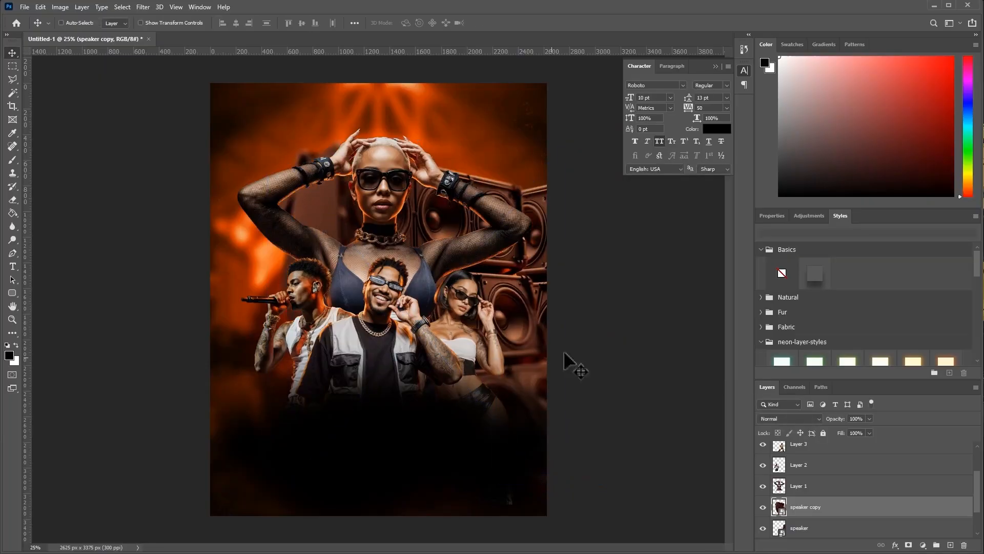
pyautogui.moveTo(562, 340); pyautogui.dragTo(300, 338)
pyautogui.moveTo(380, 346)
pyautogui.mouseDown()
pyautogui.moveTo(369, 345)
pyautogui.moveTo(391, 337)
pyautogui.mouseUp()
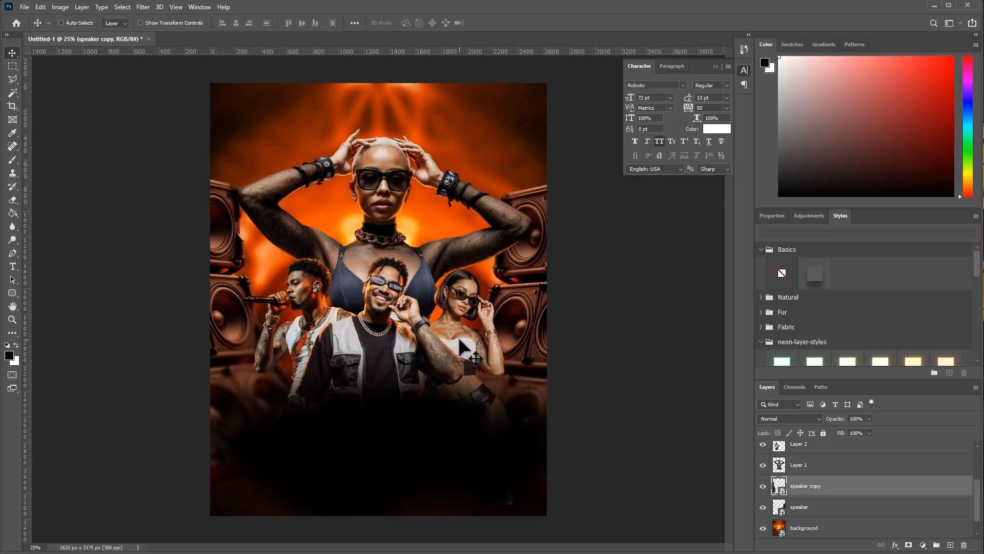
# - Add the text "MUSIC" above the black fade layer, over the lower part of the flyer
pyautogui.scroll(3, 822, 493)
pyautogui.click(822, 454)
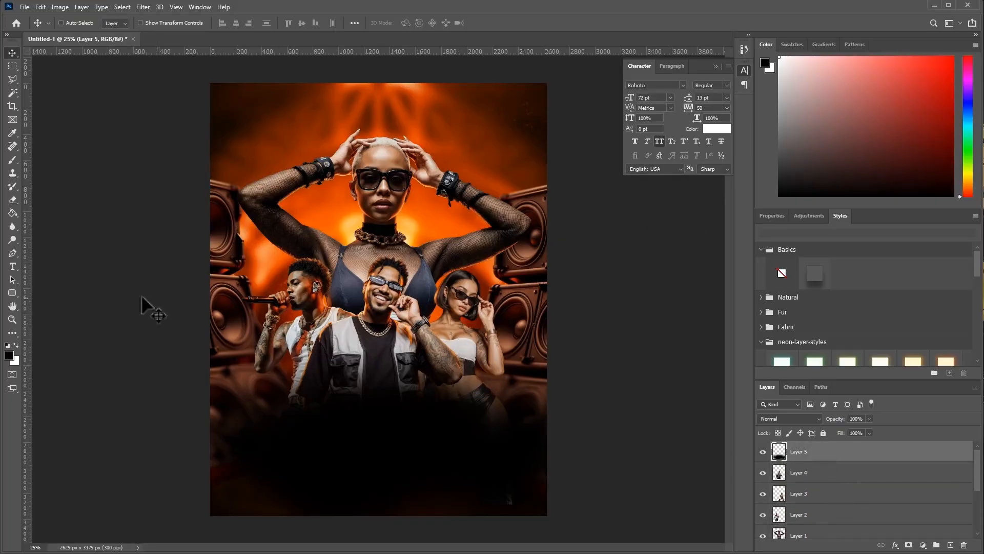
pyautogui.click(13, 266)
pyautogui.click(334, 419)
pyautogui.write('MUSI')
pyautogui.click(14, 54)
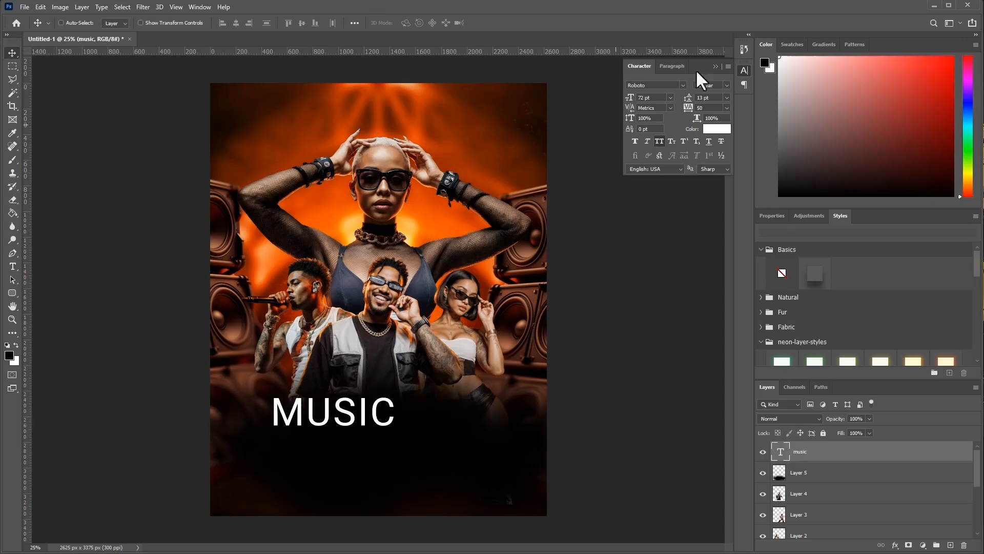
# - Set the MUSIC text in Headlines Bold with tracking of -25
pyautogui.write('headl')
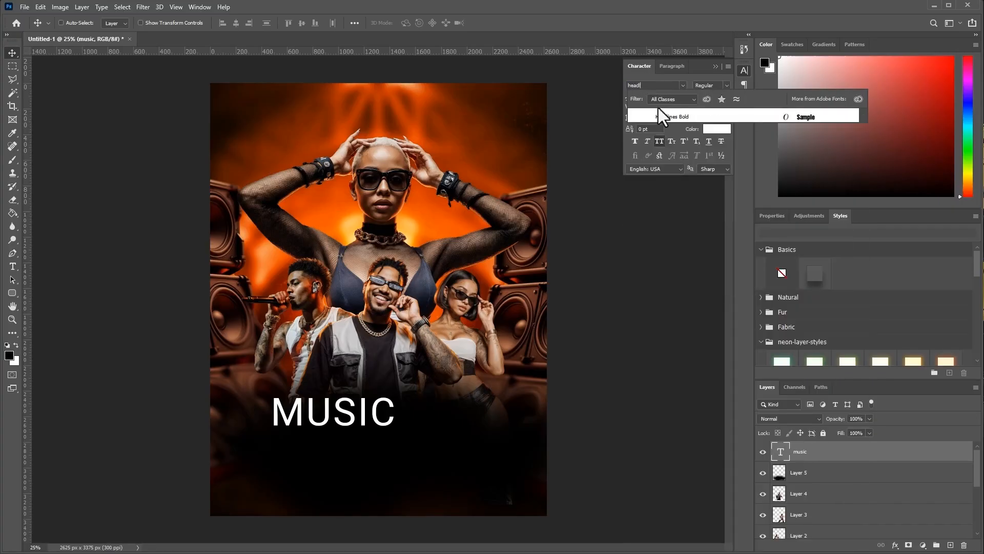
pyautogui.click(657, 111)
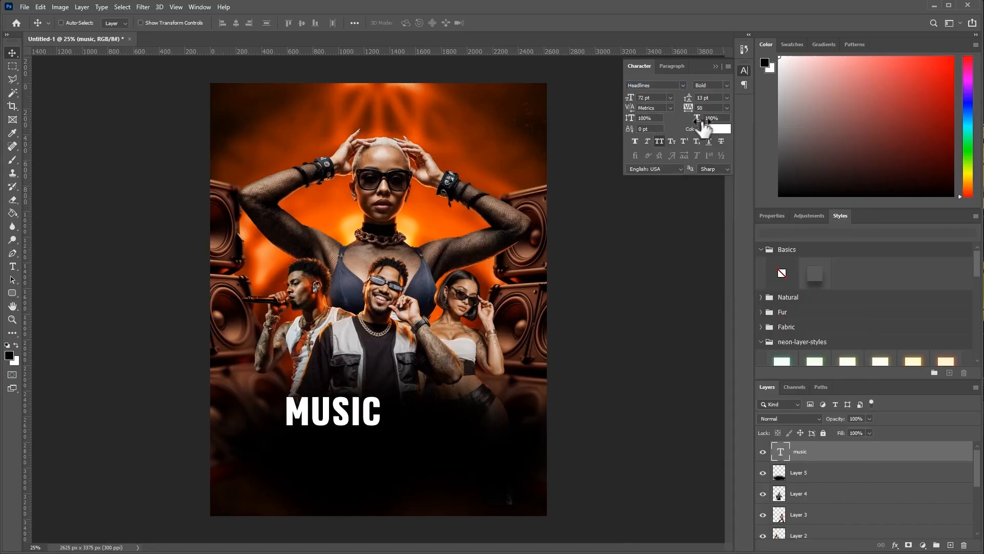
pyautogui.click(726, 107)
pyautogui.click(721, 135)
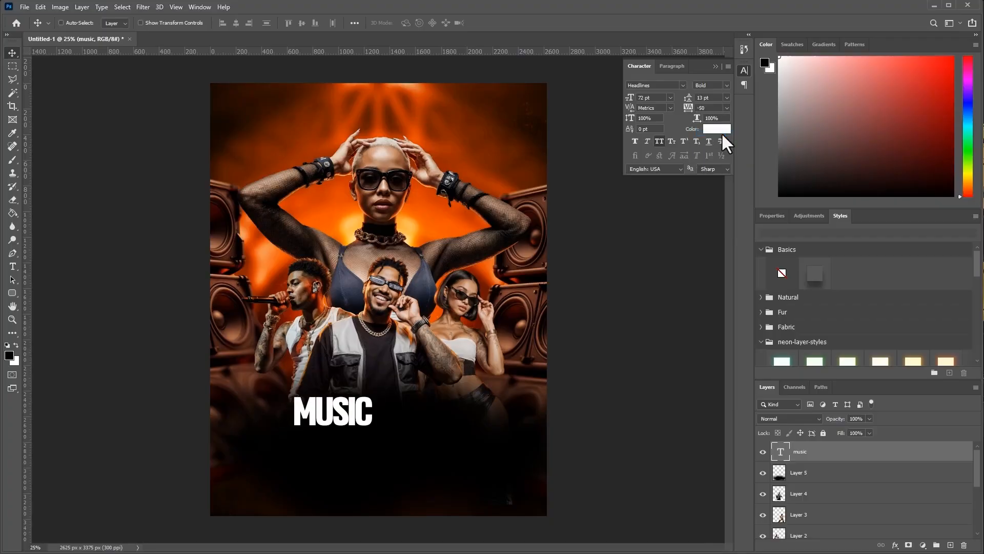
pyautogui.click(727, 108)
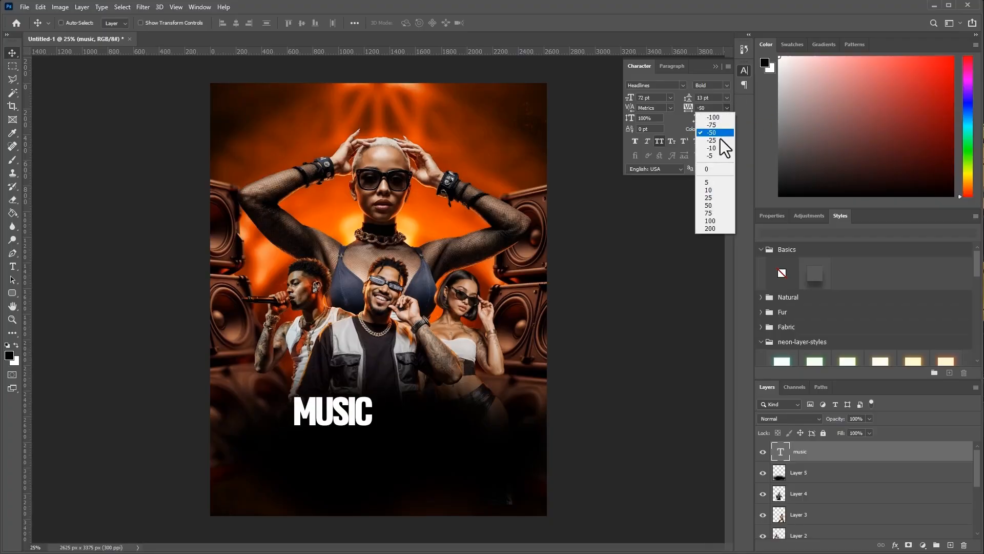
pyautogui.click(719, 139)
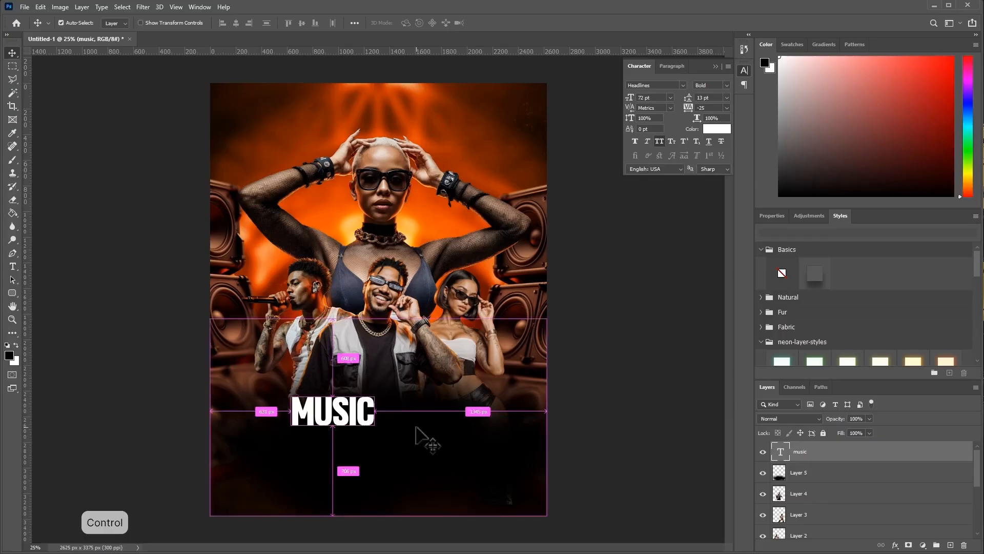
# - Enlarge the MUSIC title and centre it horizontally across the lower part of the performers
pyautogui.hotkey('ctrl', 't')
pyautogui.moveTo(373, 391); pyautogui.dragTo(503, 327)
pyautogui.moveTo(467, 362); pyautogui.dragTo(459, 388)
pyautogui.press('Return')
# - Add a Stroke effect to the MUSIC text and set its colour to white (ffffff)
pyautogui.doubleClick(949, 456)
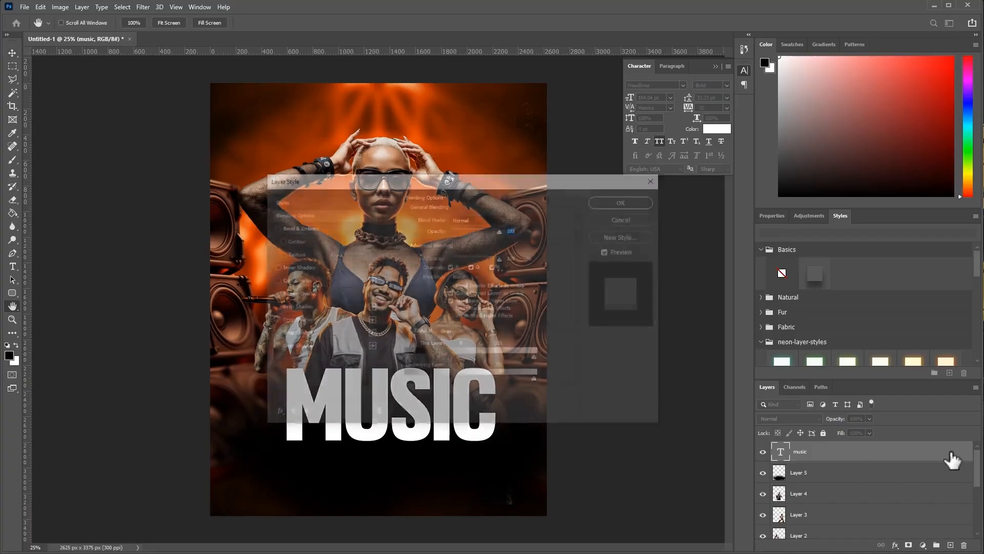
pyautogui.click(276, 413)
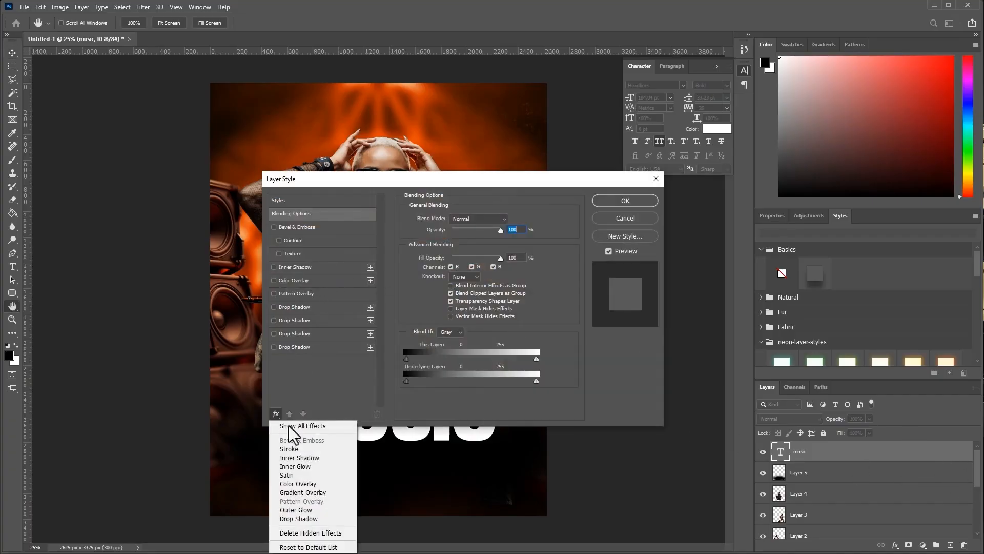
pyautogui.click(292, 430)
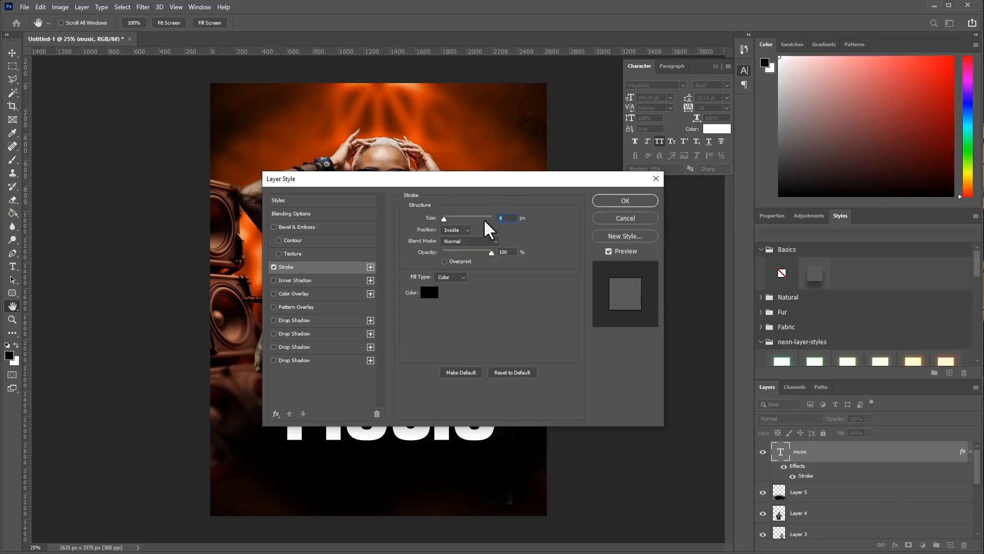
pyautogui.click(429, 293)
pyautogui.write('ffffff')
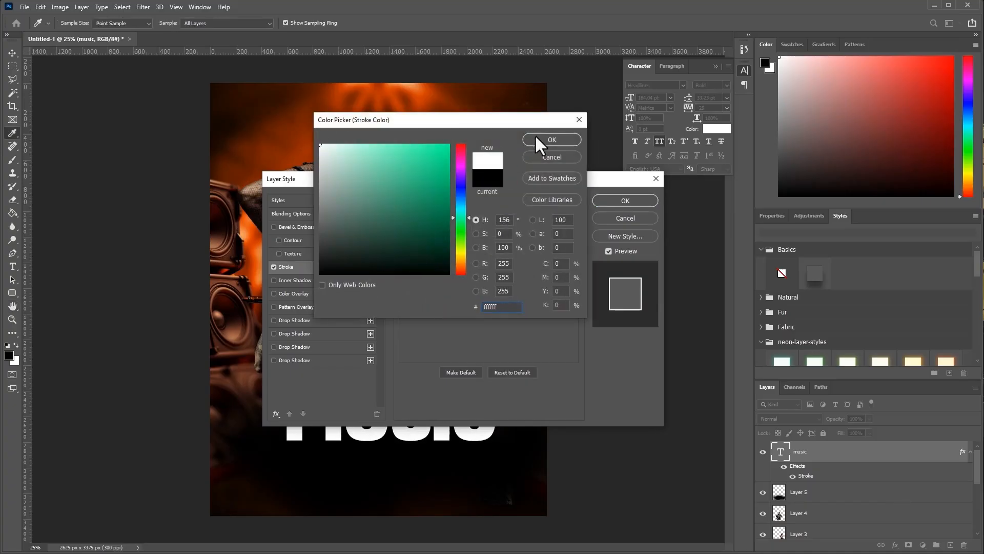
pyautogui.click(534, 136)
# - Set the stroke to 10 px, positioned Outside, with the Overlay blend mode, keeping the MUSIC text in view
pyautogui.click(459, 229)
pyautogui.click(457, 239)
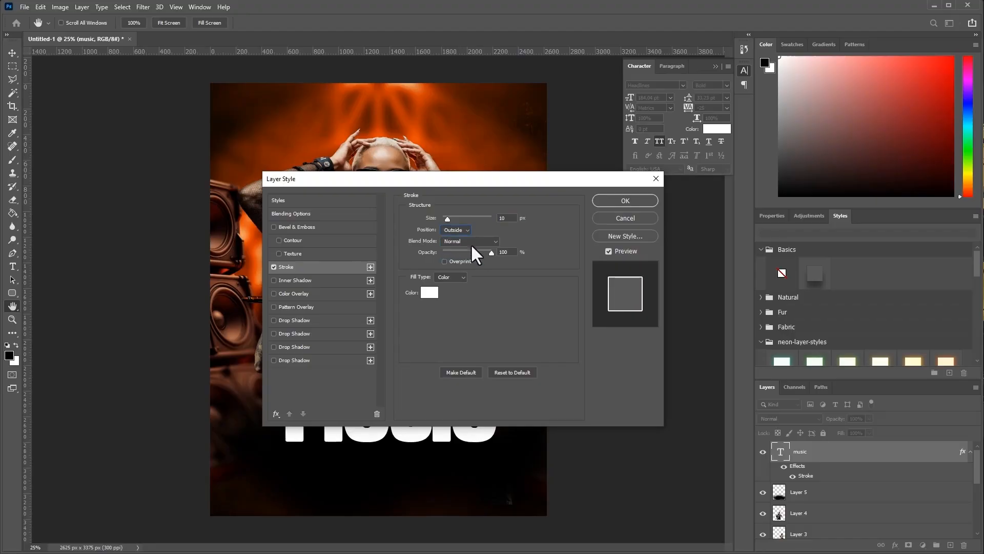
pyautogui.click(478, 241)
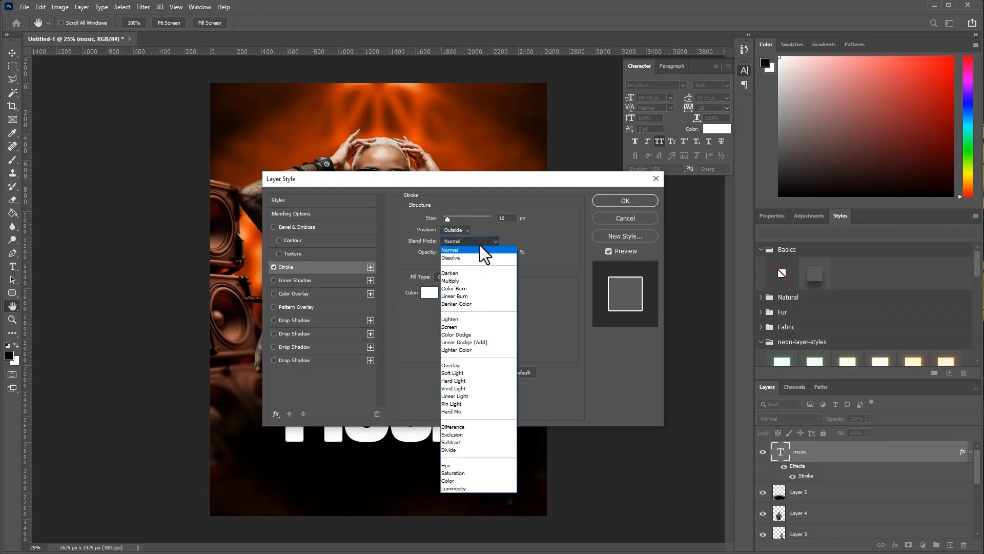
pyautogui.click(468, 369)
pyautogui.moveTo(507, 179); pyautogui.dragTo(556, 113)
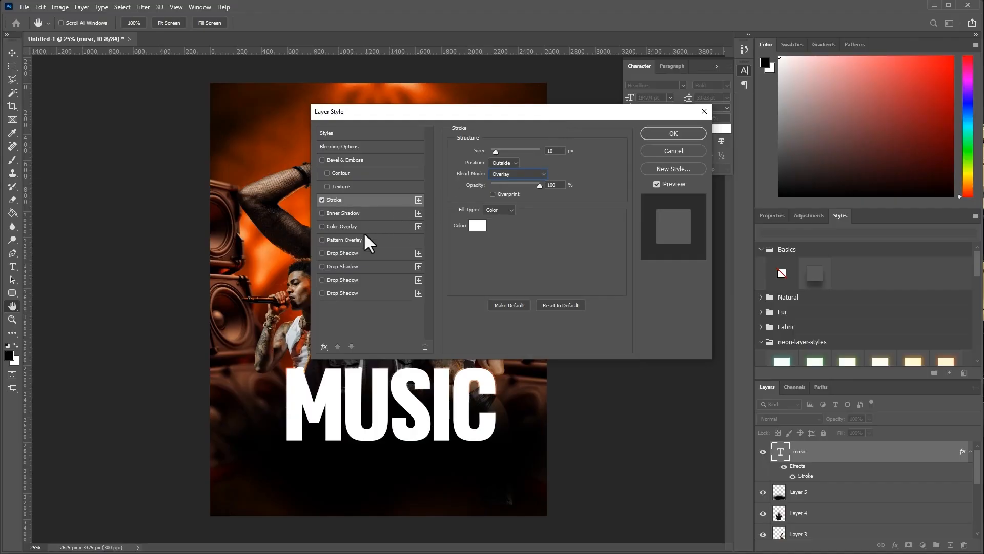
# - Add an Inner Shadow to the MUSIC text in red (e80f0f) at 90% opacity
pyautogui.click(365, 213)
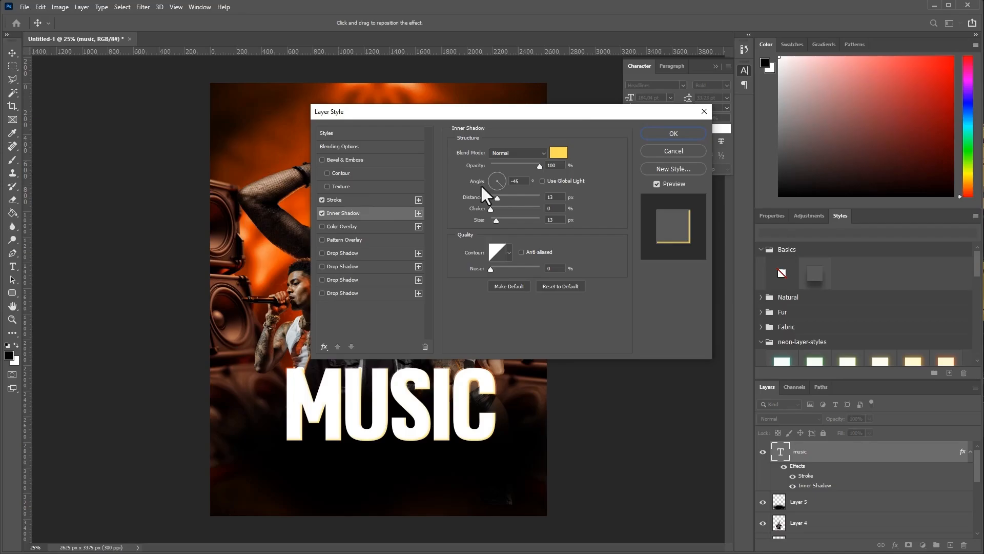
pyautogui.click(558, 152)
pyautogui.write('e80f0f')
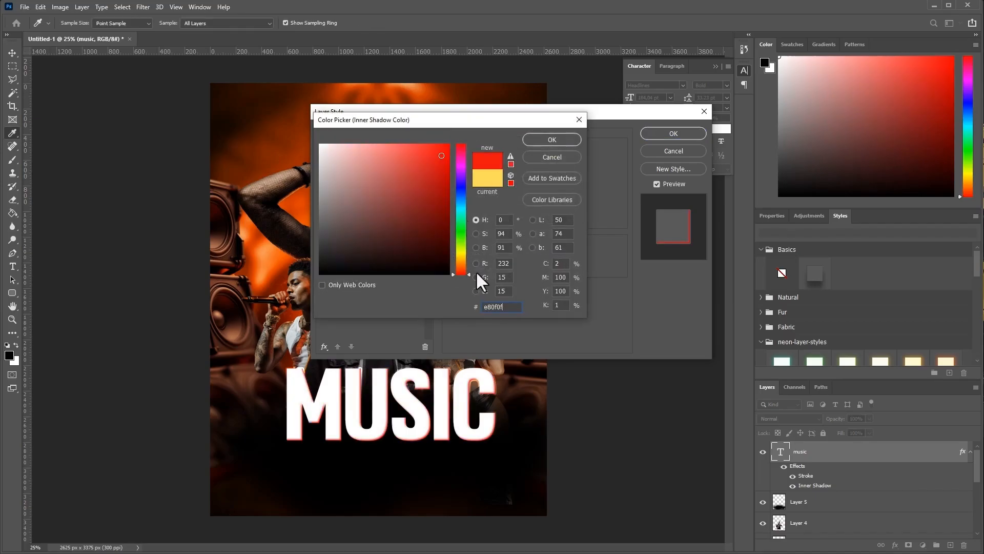
pyautogui.click(548, 142)
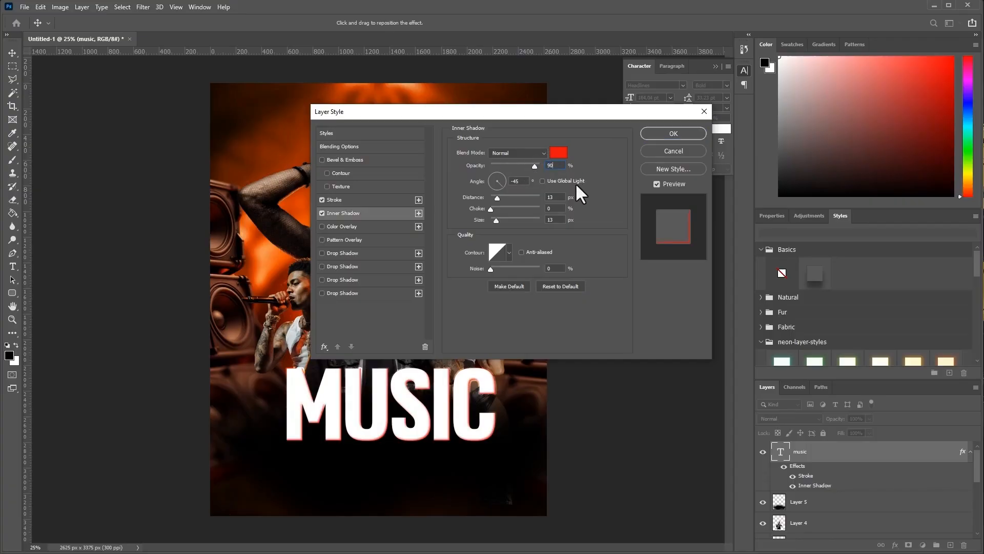
# - Set the inner shadow's angle to 45°, distance to 15 px, choke to 15% and size to 51 px
pyautogui.click(503, 176)
pyautogui.click(554, 197)
pyautogui.write('15')
pyautogui.click(553, 208)
pyautogui.write('15')
pyautogui.click(549, 220)
pyautogui.write('51')
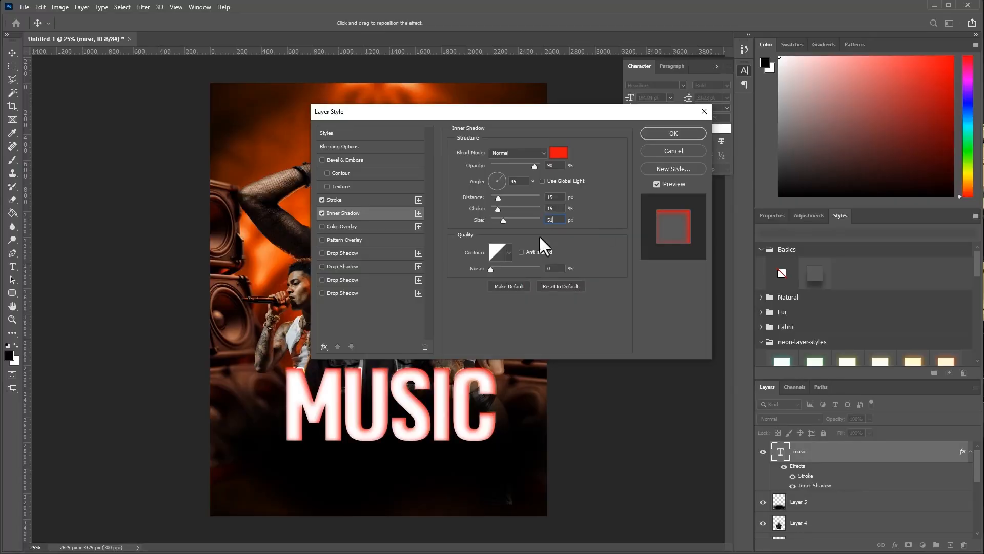
# - Add an Outer Glow effect to the MUSIC text and set its colour to ffcd00
pyautogui.click(323, 347)
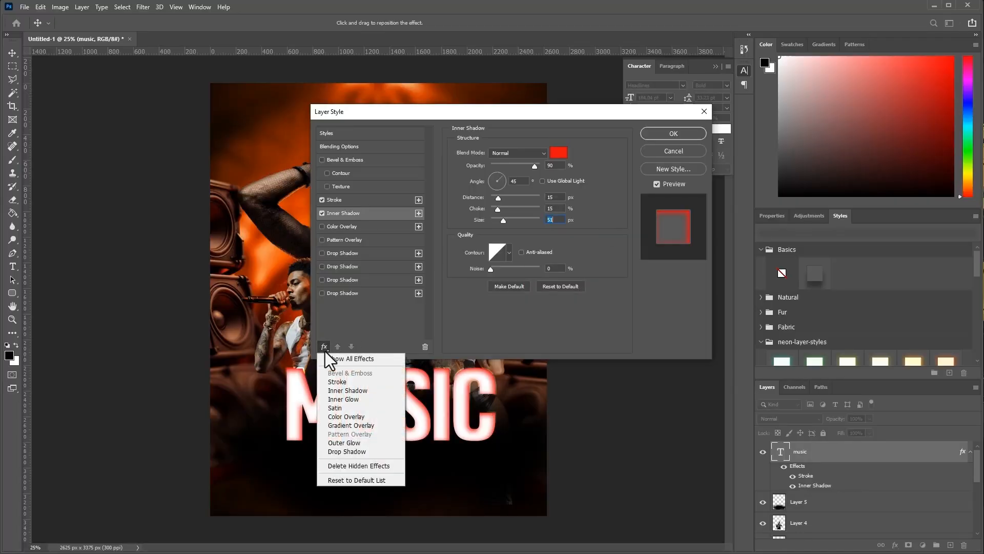
pyautogui.click(351, 442)
pyautogui.click(479, 188)
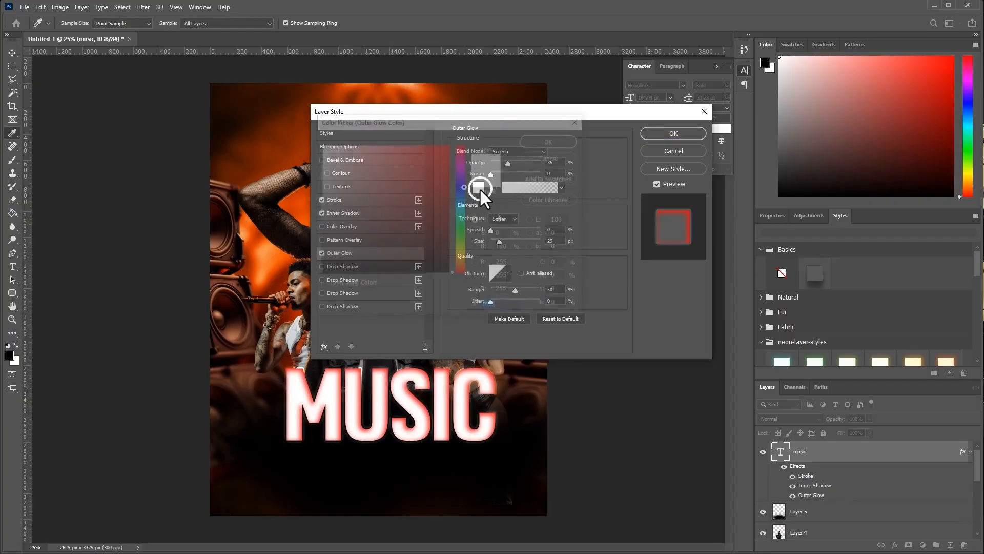
pyautogui.write('ffcd00')
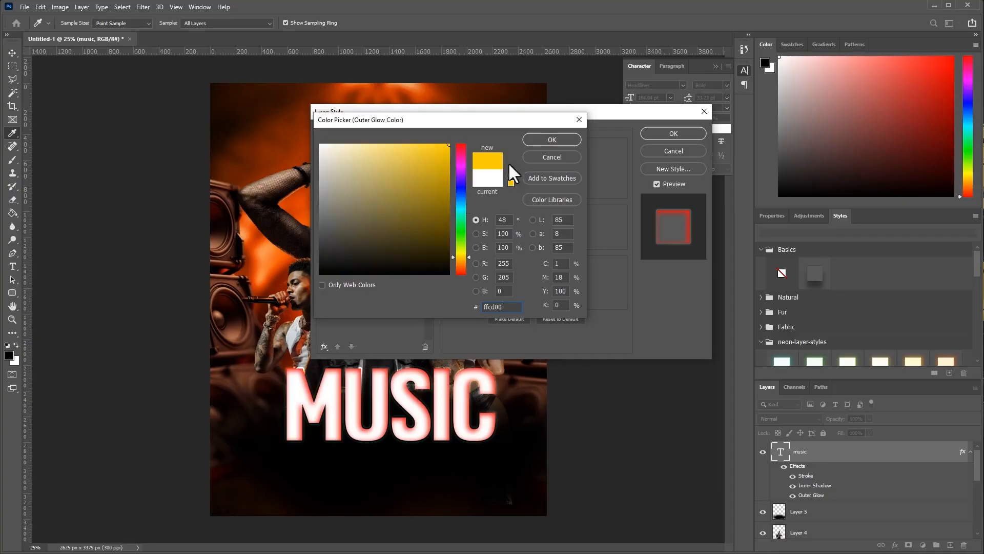
pyautogui.click(539, 140)
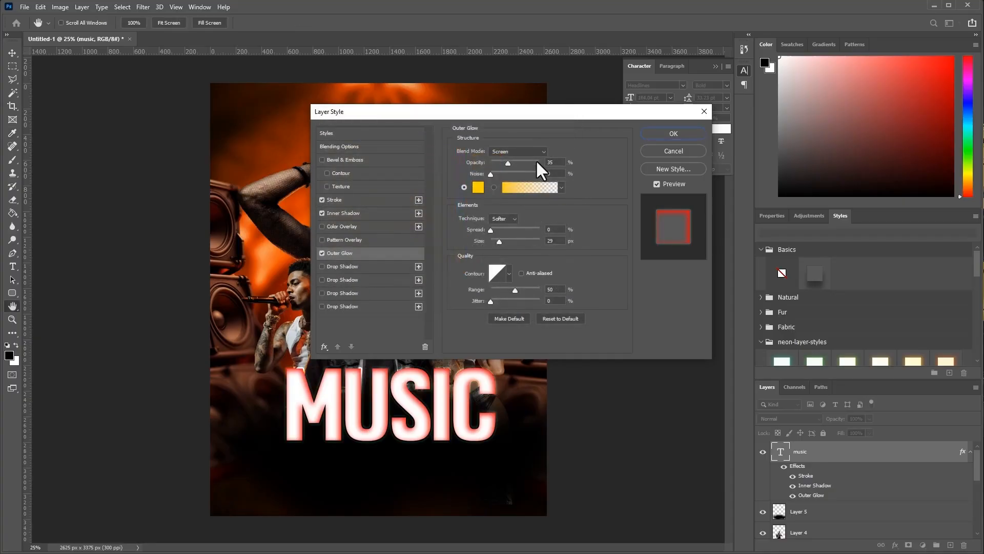
# - Set the outer glow to 70% opacity, 68 px size and the Overlay blend mode, and apply the layer style
pyautogui.write('70')
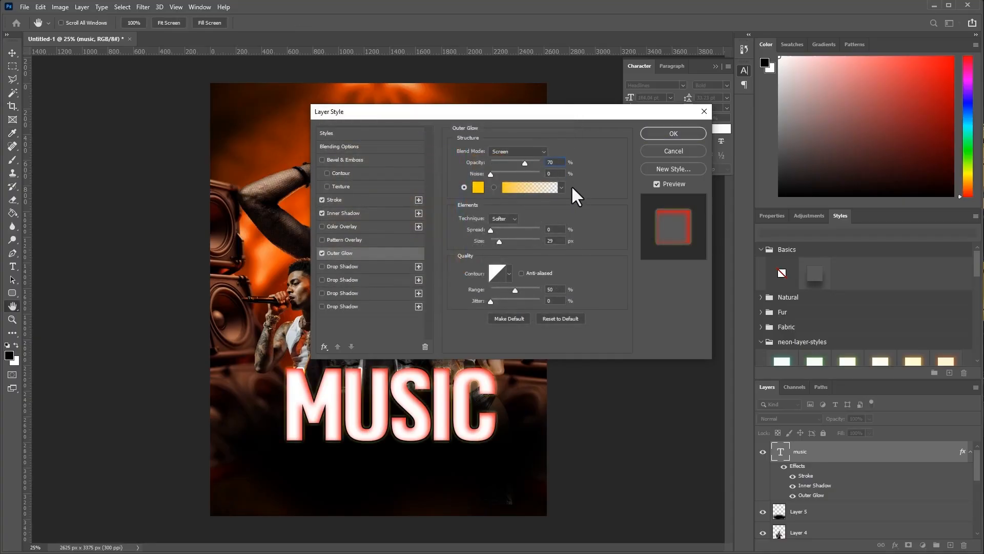
pyautogui.click(551, 241)
pyautogui.write('68')
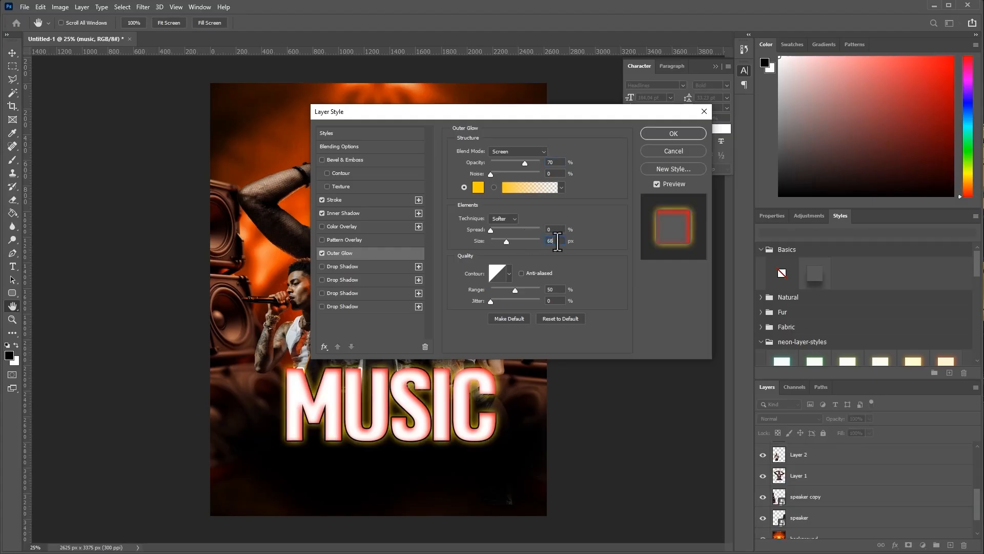
pyautogui.click(538, 153)
pyautogui.click(536, 276)
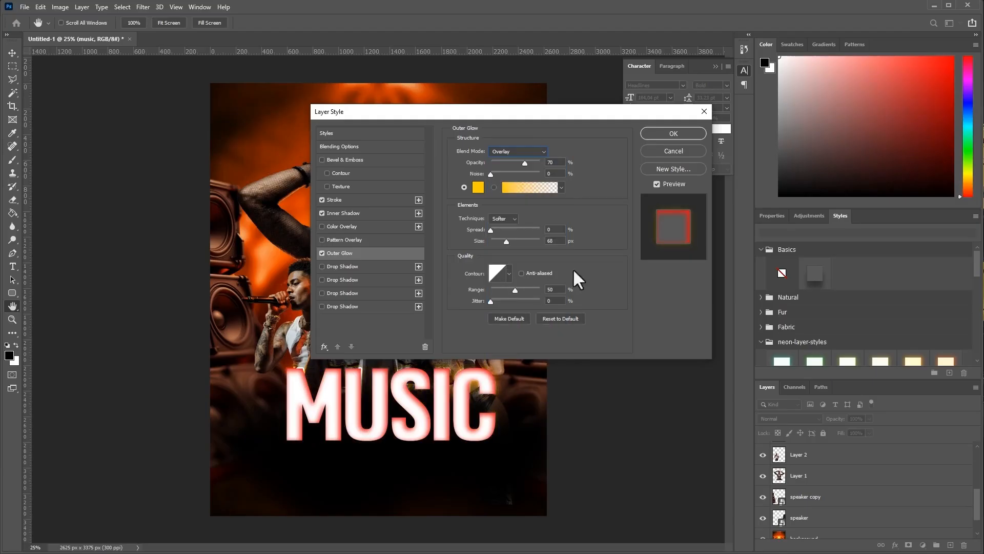
pyautogui.click(659, 133)
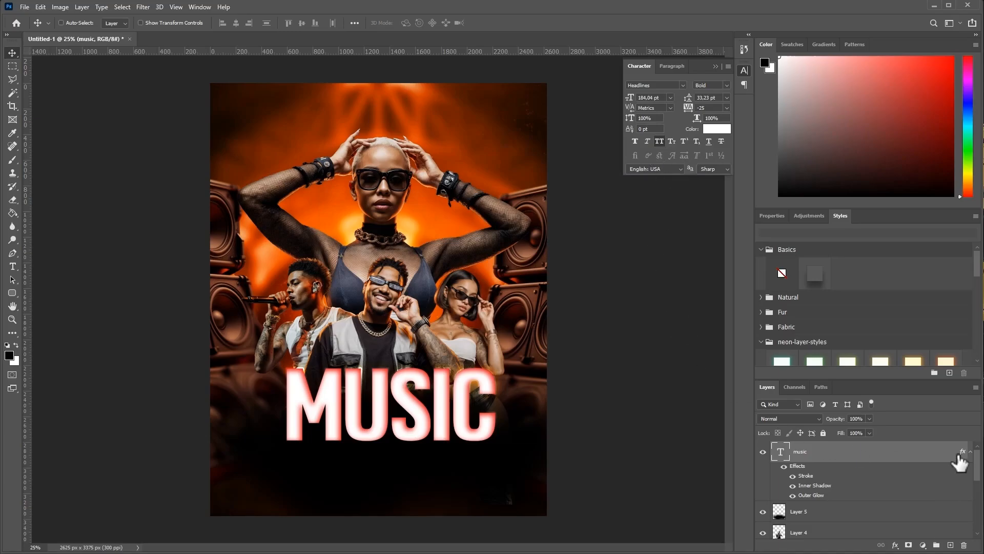
# - Restack the MUSIC layer behind the performers and move the title up behind the lead woman's head
pyautogui.click(970, 451)
pyautogui.moveTo(857, 454); pyautogui.dragTo(878, 498)
pyautogui.moveTo(512, 408); pyautogui.dragTo(510, 170)
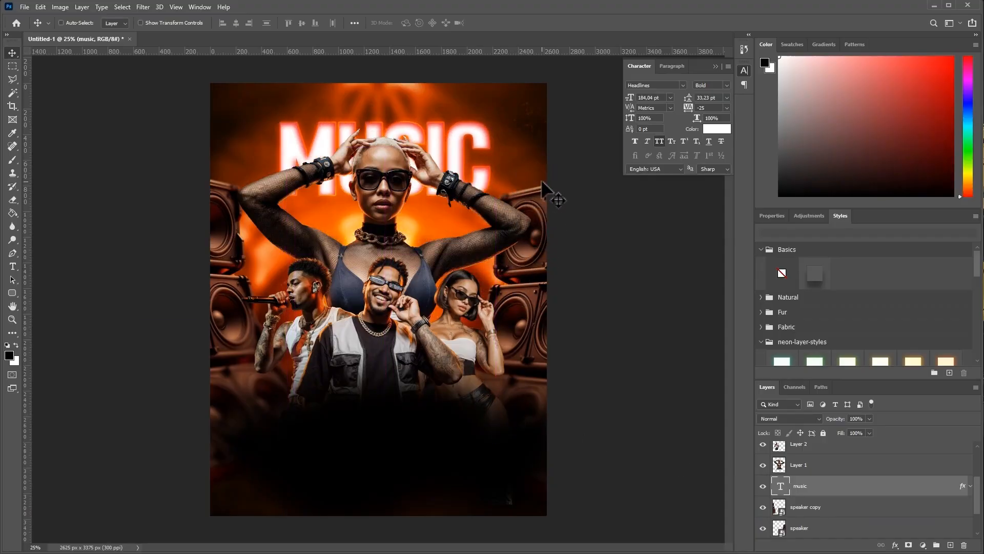
# - Enlarge the MUSIC title to about 239 pt and set its layer blend mode to Overlay
pyautogui.hotkey('ctrl', 't')
pyautogui.moveTo(492, 109); pyautogui.dragTo(524, 100)
pyautogui.press('Return')
pyautogui.scroll(-2, 760, 441)
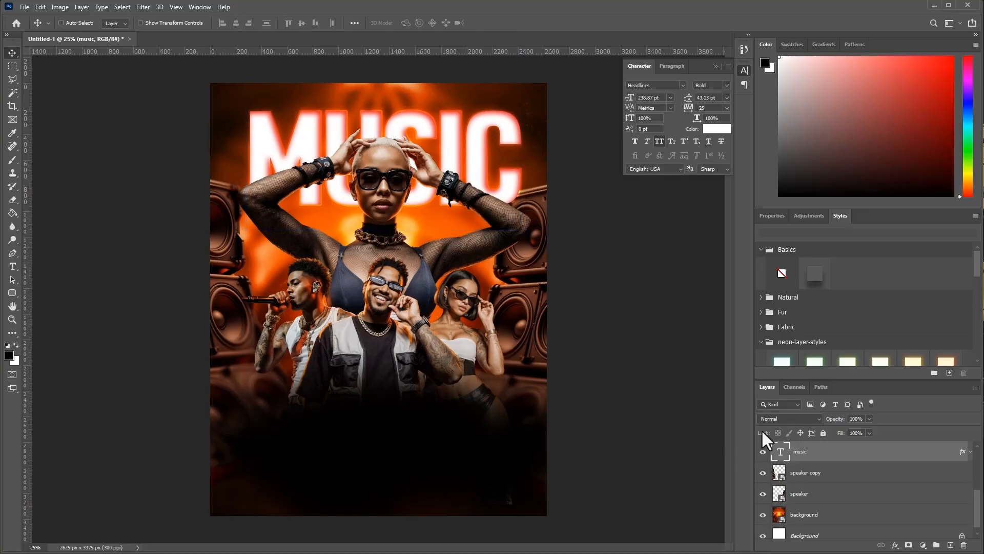
pyautogui.click(765, 419)
pyautogui.click(770, 473)
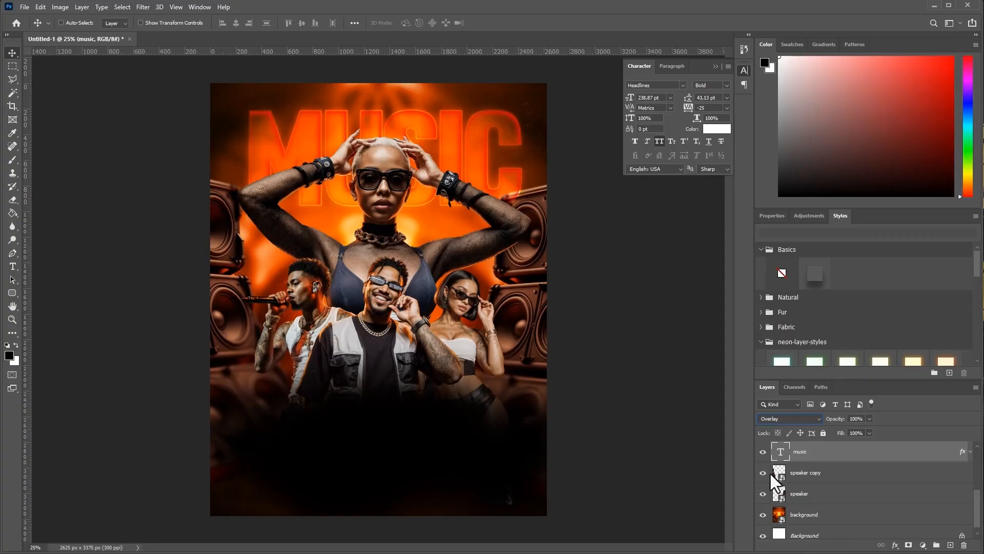
# - Duplicate the MUSIC layer beneath the original, clear the duplicate's layer style and set it to Overlay
pyautogui.moveTo(943, 456); pyautogui.dragTo(948, 466)
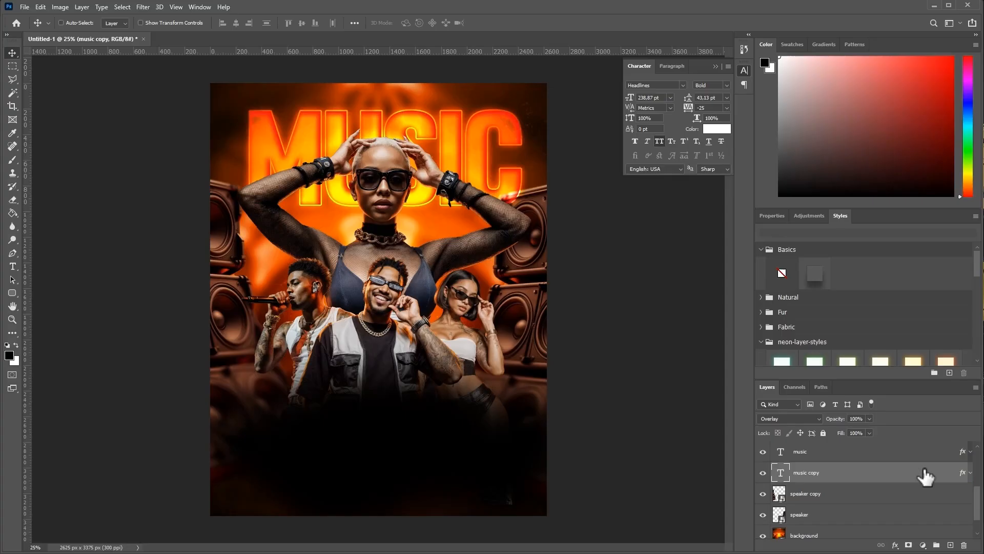
pyautogui.click(782, 272)
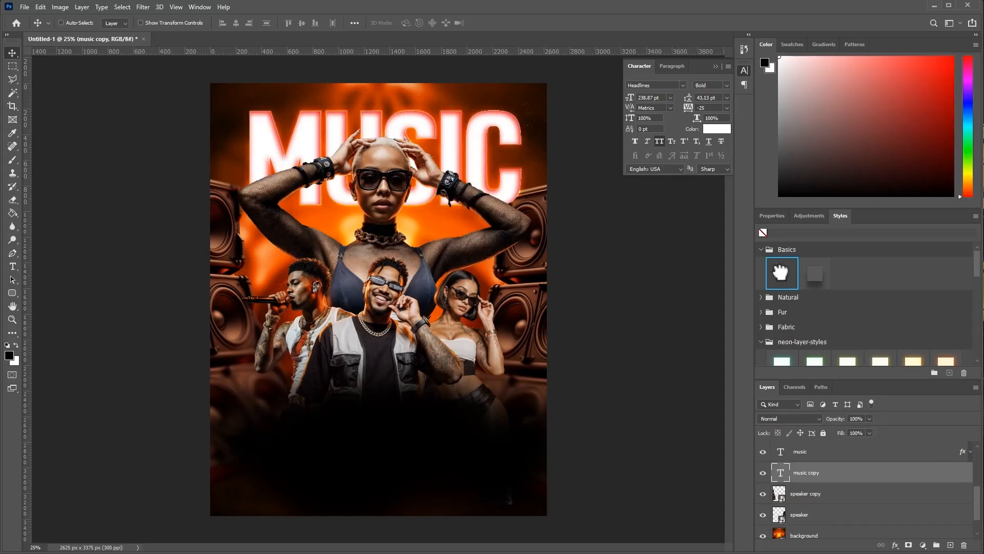
pyautogui.click(792, 418)
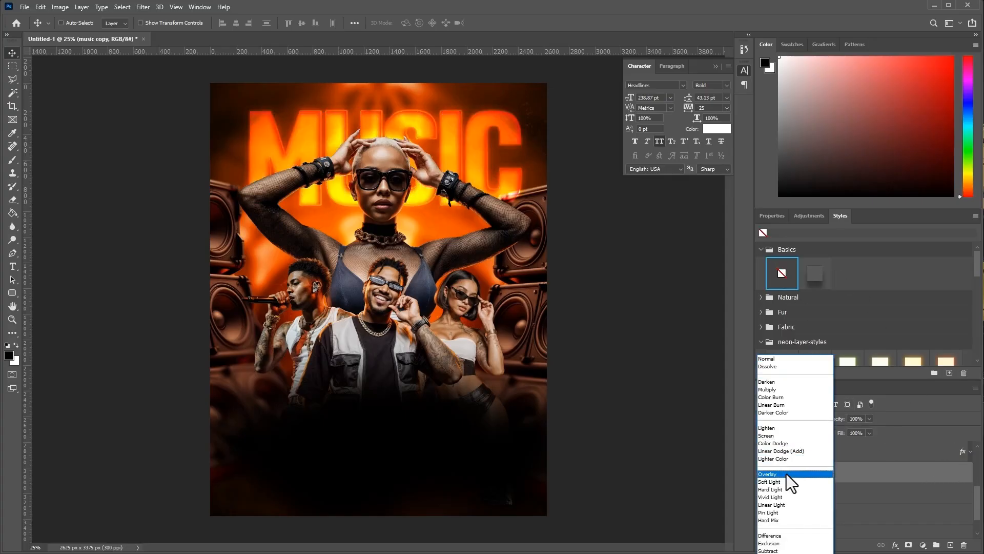
pyautogui.click(790, 474)
# - Restack both MUSIC layers behind the speakers and place a duplicate enlarged to about 305 pt lower down, behind the three smaller performers
pyautogui.keyDown('ctrl'); pyautogui.click(885, 460); pyautogui.keyUp('ctrl')
pyautogui.moveTo(889, 475); pyautogui.dragTo(866, 513)
pyautogui.click(845, 487)
pyautogui.moveTo(534, 175); pyautogui.dragTo(522, 336)
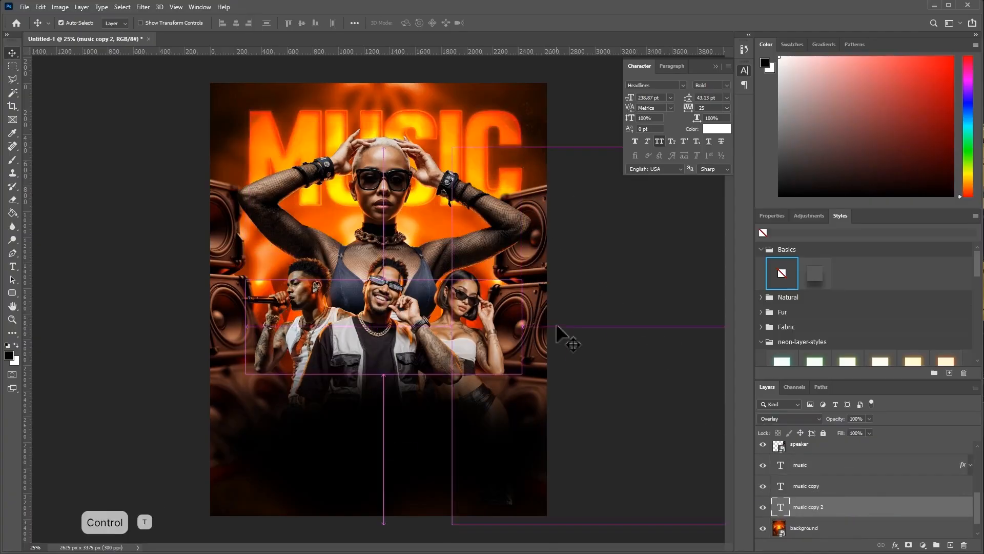
pyautogui.hotkey('ctrl', 't')
pyautogui.keyDown('alt'); pyautogui.moveTo(553, 245); pyautogui.dragTo(562, 248); pyautogui.keyUp('alt')
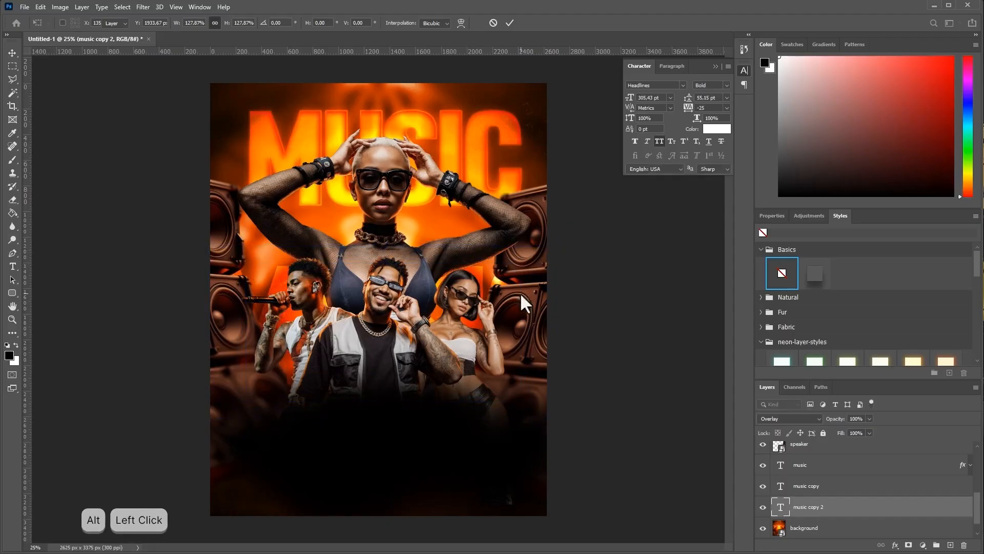
# - Duplicate the enlarged MUSIC copy and move both large copies slightly lower behind the performers
pyautogui.keyDown('alt'); pyautogui.moveTo(850, 506); pyautogui.dragTo(851, 520); pyautogui.keyUp('alt')
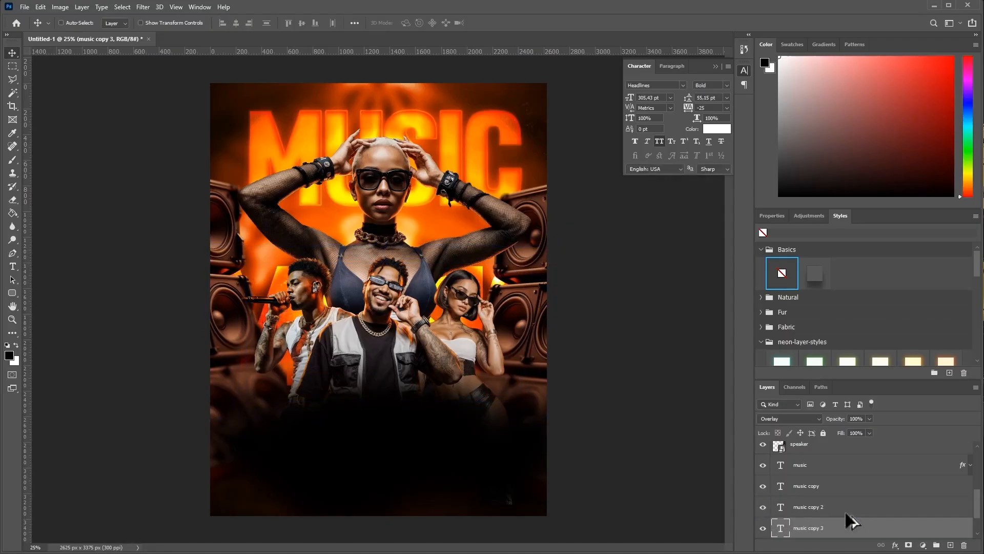
pyautogui.scroll(-2, 827, 528)
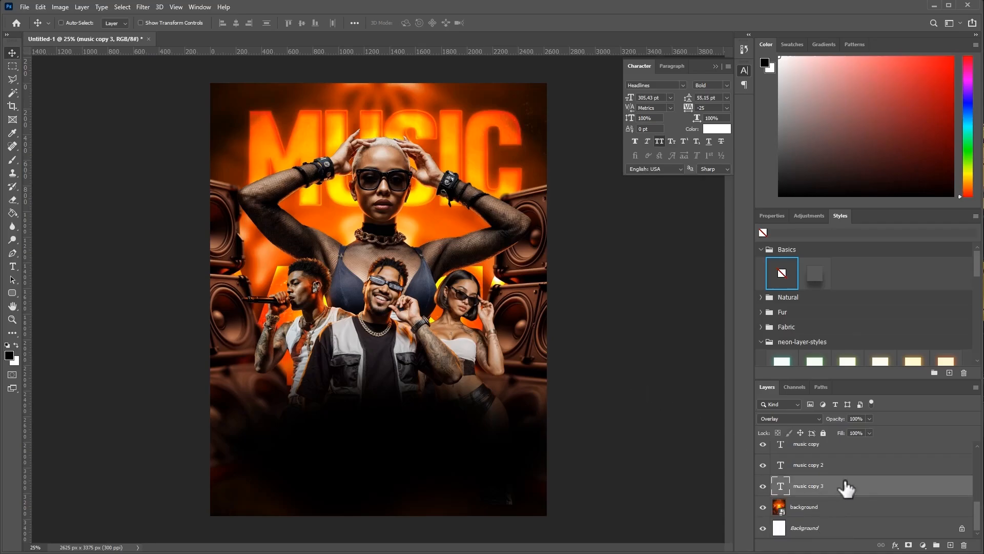
pyautogui.keyDown('ctrl'); pyautogui.click(855, 467); pyautogui.keyUp('ctrl')
pyautogui.moveTo(612, 363); pyautogui.dragTo(612, 397)
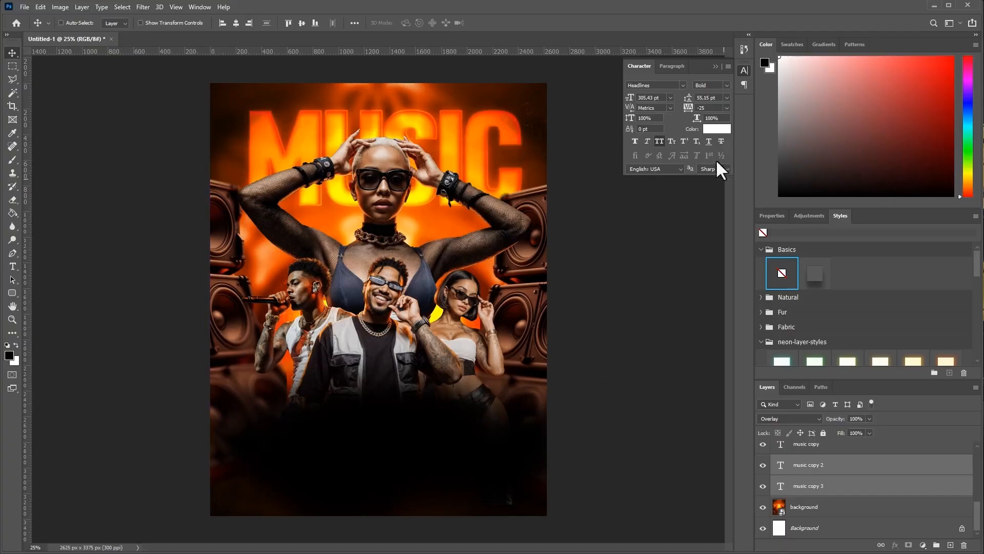
# - Colour both large MUSIC copies yellow (ffff00) and set their blend mode to Normal
pyautogui.click(716, 129)
pyautogui.moveTo(557, 126); pyautogui.dragTo(743, 141)
pyautogui.write('ffff00')
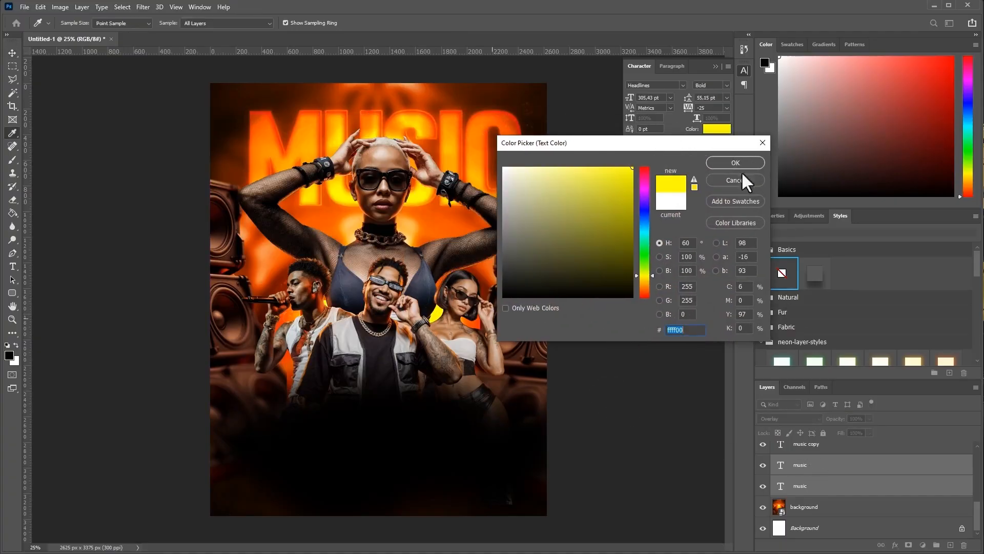
pyautogui.press('Return')
pyautogui.click(779, 418)
pyautogui.click(786, 357)
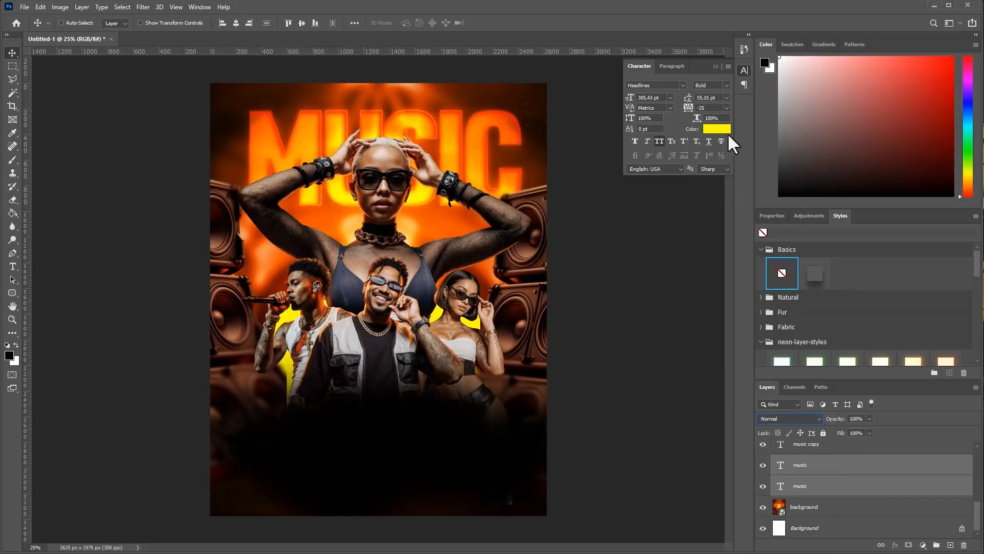
# - Shift the text colour of both large MUSIC copies to a slightly warmer yellow, fff000
pyautogui.click(725, 131)
pyautogui.click(645, 279)
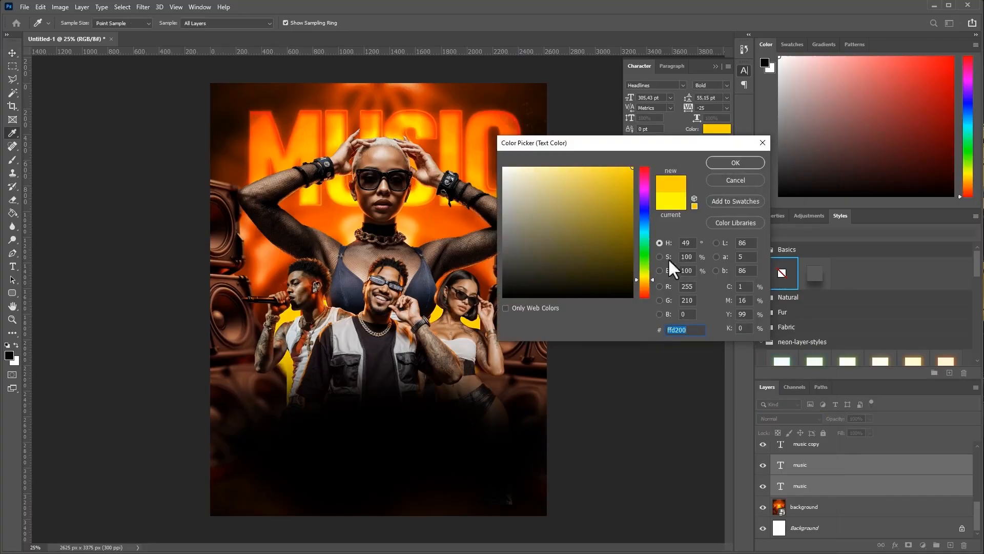
pyautogui.click(649, 276)
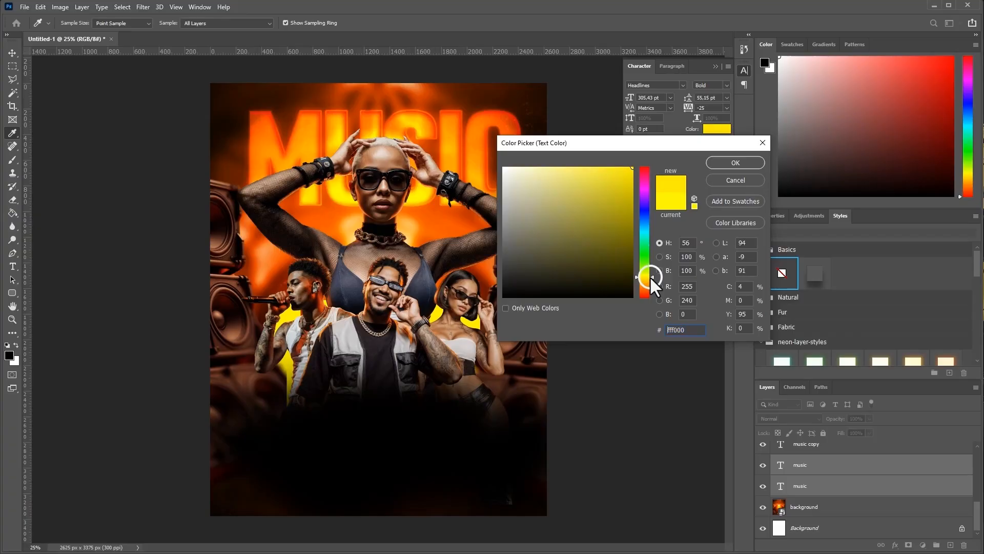
pyautogui.click(736, 163)
pyautogui.press('v')
pyautogui.moveTo(622, 318); pyautogui.dragTo(624, 320)
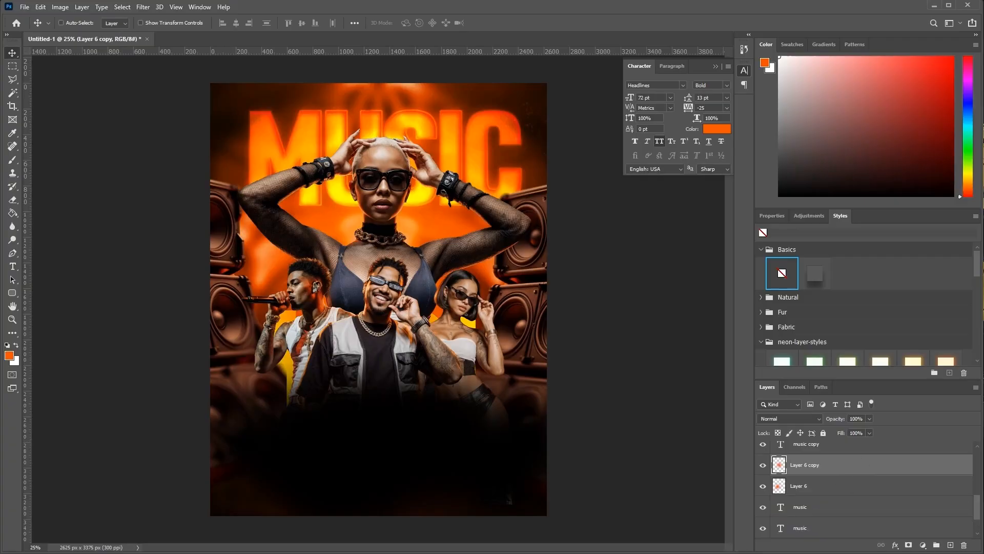
# - Add a rough yellow patch and a white strip below the performers, with the white strip's layer stacked beneath the yellow one
pyautogui.moveTo(620, 1); pyautogui.dragTo(618, 35)
pyautogui.moveTo(365, 275); pyautogui.dragTo(407, 326)
pyautogui.moveTo(817, 528); pyautogui.dragTo(835, 439)
pyautogui.moveTo(488, 257); pyautogui.dragTo(410, 369)
pyautogui.moveTo(981, 77); pyautogui.dragTo(567, 34)
pyautogui.moveTo(386, 306); pyautogui.dragTo(360, 419)
pyautogui.click(249, 39)
pyautogui.moveTo(820, 451); pyautogui.dragTo(831, 486)
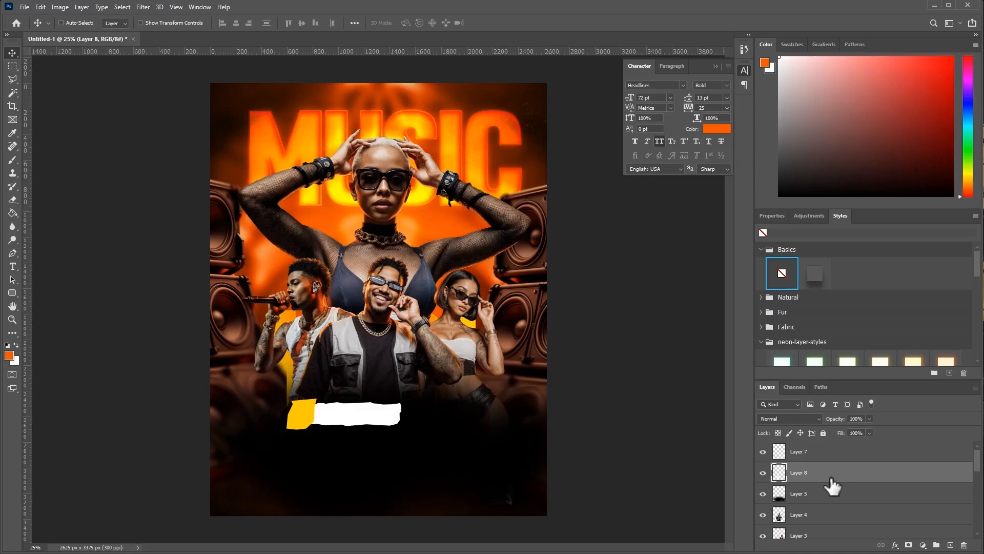
# - Nudge the yellow-and-white label to the left and place a duplicate of it beside it on the same line
pyautogui.keyDown('ctrl'); pyautogui.click(846, 453); pyautogui.keyUp('ctrl')
pyautogui.moveTo(386, 407)
pyautogui.mouseDown()
pyautogui.moveTo(408, 419)
pyautogui.moveTo(377, 408)
pyautogui.mouseUp()
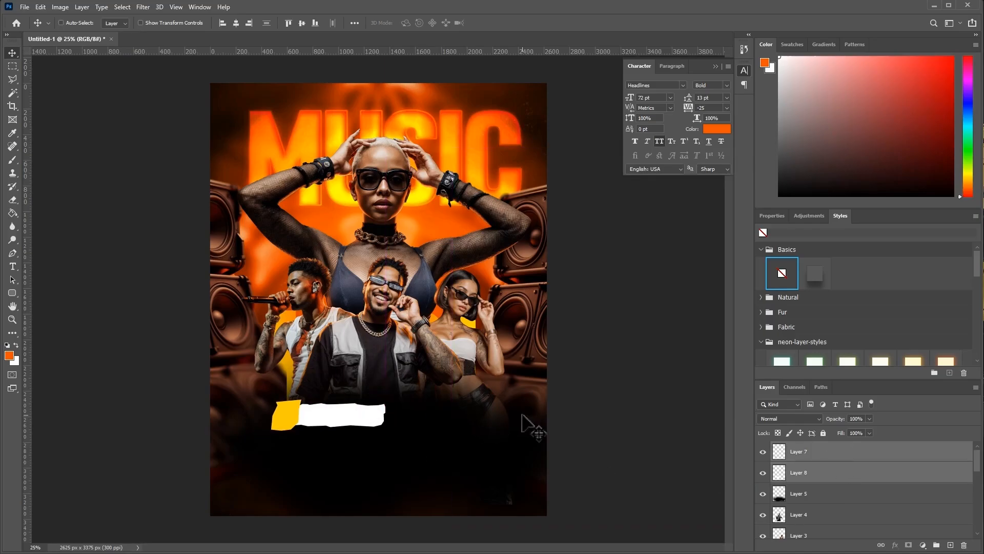
pyautogui.click(837, 474)
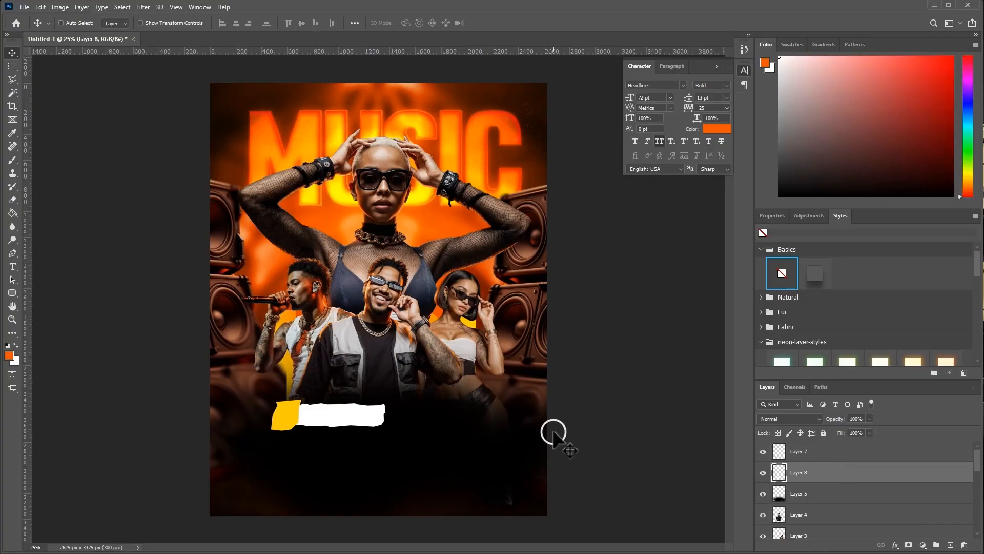
pyautogui.keyDown('ctrl'); pyautogui.click(845, 455); pyautogui.keyUp('ctrl')
pyautogui.moveTo(354, 432); pyautogui.dragTo(439, 418)
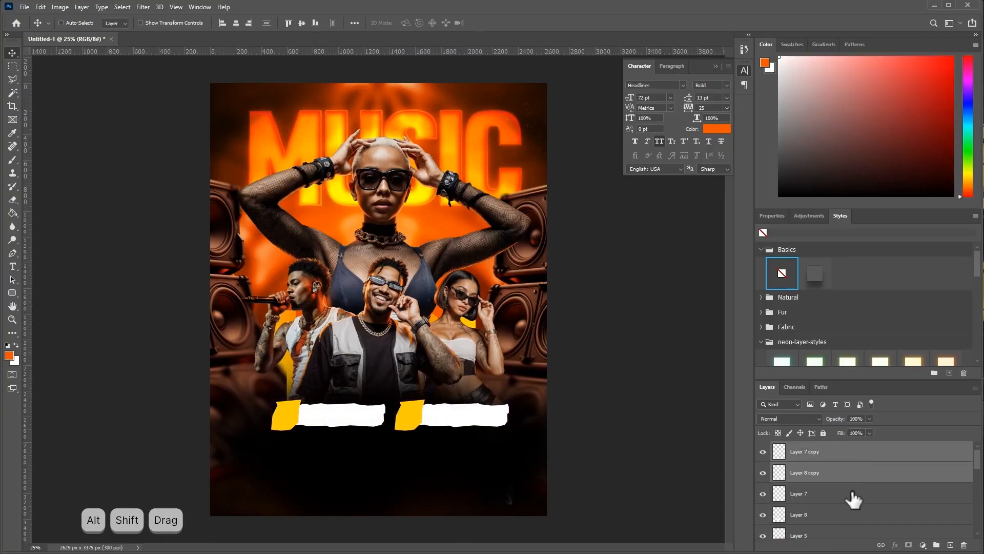
# - Duplicate the row of two labels downward twice to make three evenly spaced rows
pyautogui.keyDown('ctrl'); pyautogui.click(845, 473); pyautogui.keyUp('ctrl')
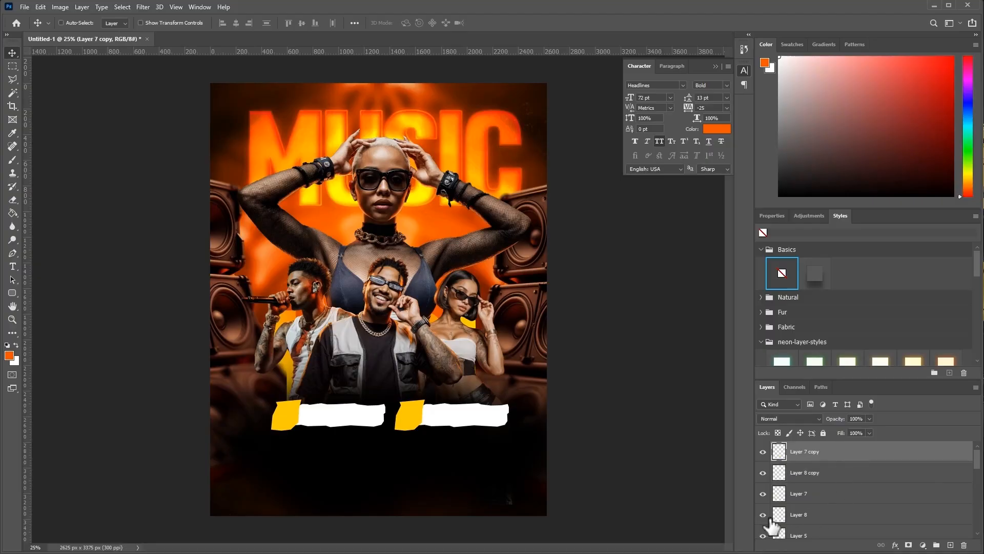
pyautogui.keyDown('shift'); pyautogui.click(810, 516); pyautogui.keyUp('shift')
pyautogui.moveTo(471, 431); pyautogui.dragTo(463, 500)
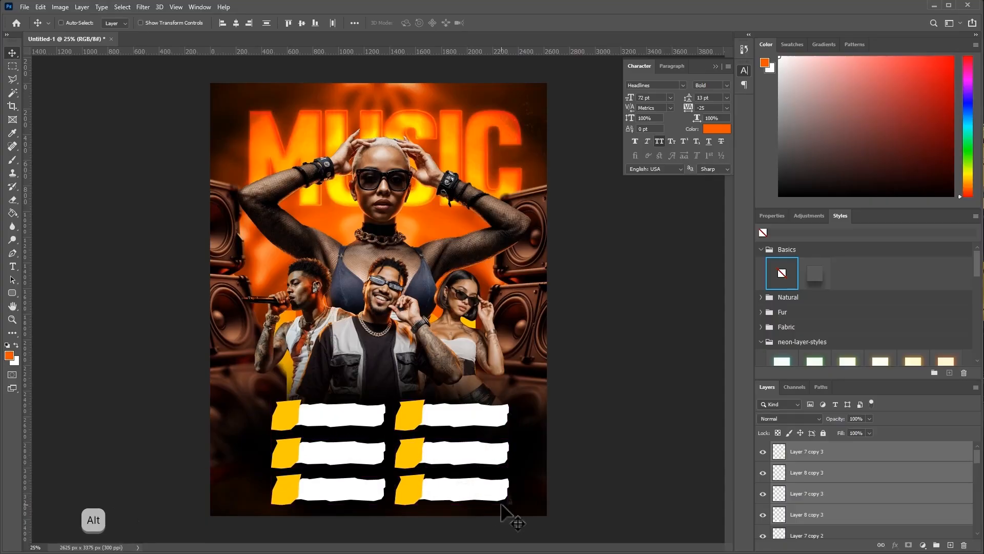
# - Select all the label layers and move the whole block slightly up and to the left
pyautogui.click(867, 452)
pyautogui.scroll(-1, 857, 484)
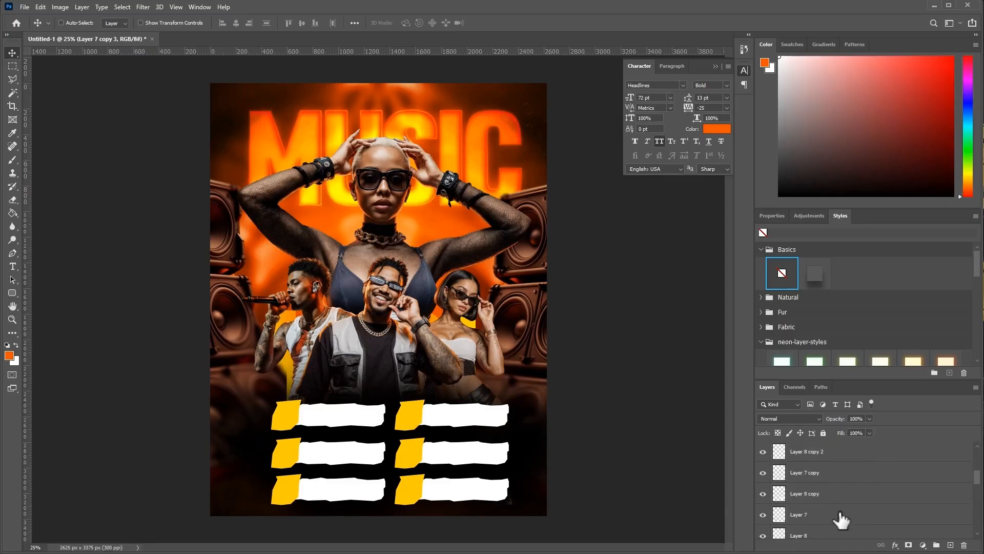
pyautogui.keyDown('shift'); pyautogui.click(839, 522); pyautogui.keyUp('shift')
pyautogui.moveTo(522, 415); pyautogui.dragTo(539, 395)
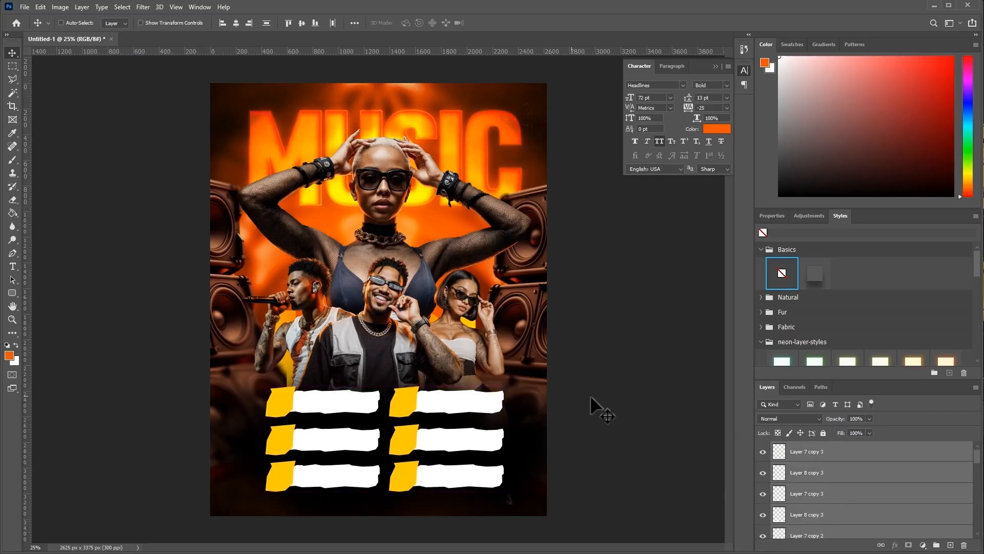
# - Select all the yellow and white label layers and put them into one layer group
pyautogui.click(827, 460)
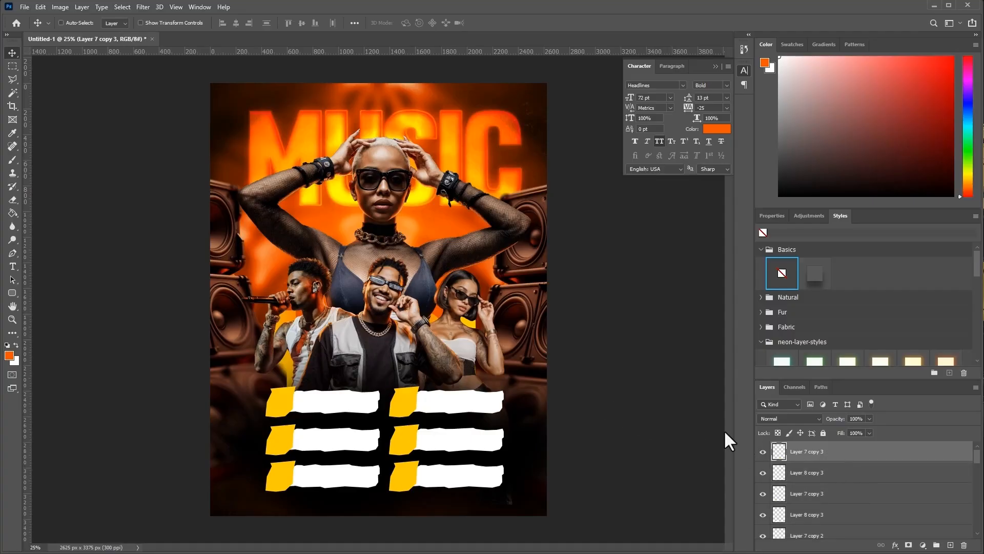
pyautogui.scroll(-3, 884, 484)
pyautogui.scroll(-3, 840, 499)
pyautogui.keyDown('shift'); pyautogui.click(852, 475); pyautogui.keyUp('shift')
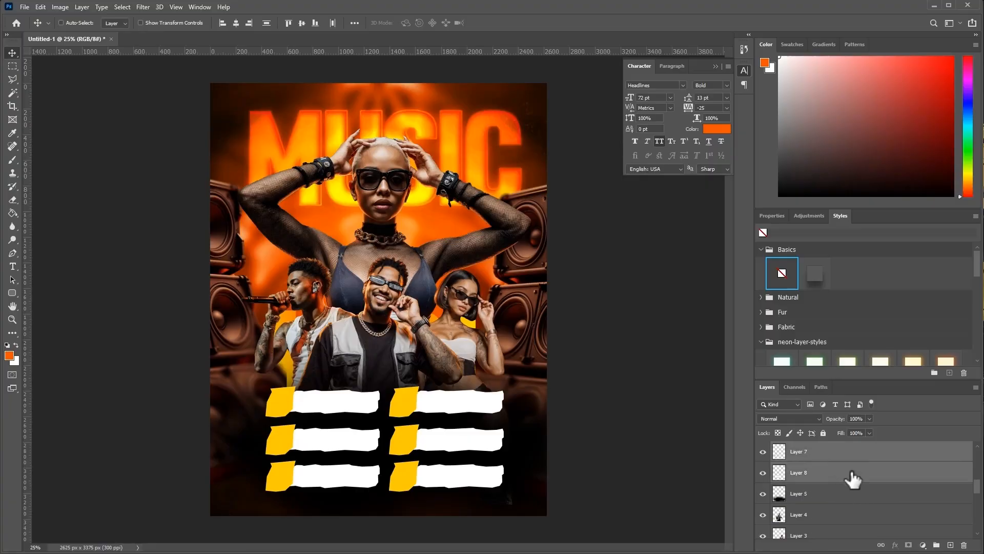
pyautogui.click(936, 545)
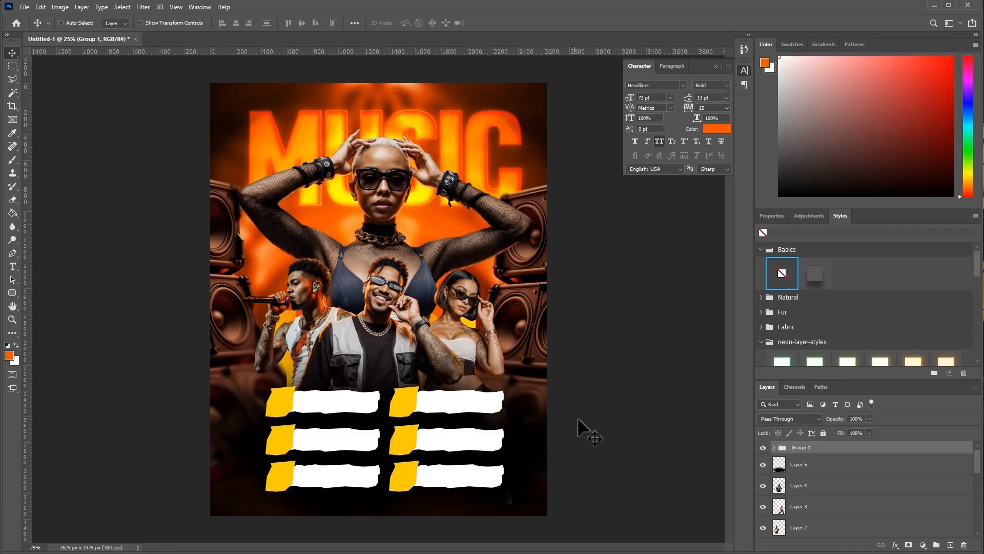
# - Move the whole group of label bars slightly up and nudge it a little to the right
pyautogui.click(762, 448)
pyautogui.click(763, 448)
pyautogui.moveTo(504, 420); pyautogui.dragTo(504, 416)
pyautogui.press('Up')
pyautogui.press('Up')
pyautogui.press('Up')
pyautogui.press('Up')
pyautogui.press('Up')
pyautogui.press('Up')
pyautogui.press('Right')
pyautogui.press('Right')
# - Add a Color Overlay in #ff850a to the yellow patch of the first label in the upper row
pyautogui.click(774, 447)
pyautogui.scroll(-3, 868, 480)
pyautogui.scroll(-3, 866, 476)
pyautogui.click(820, 503)
pyautogui.click(763, 503)
pyautogui.click(763, 502)
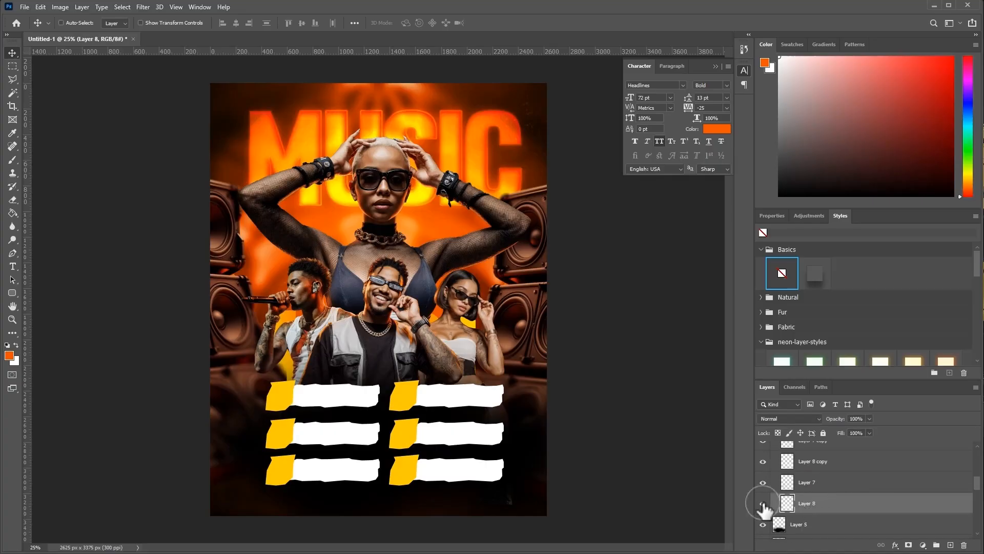
pyautogui.click(820, 482)
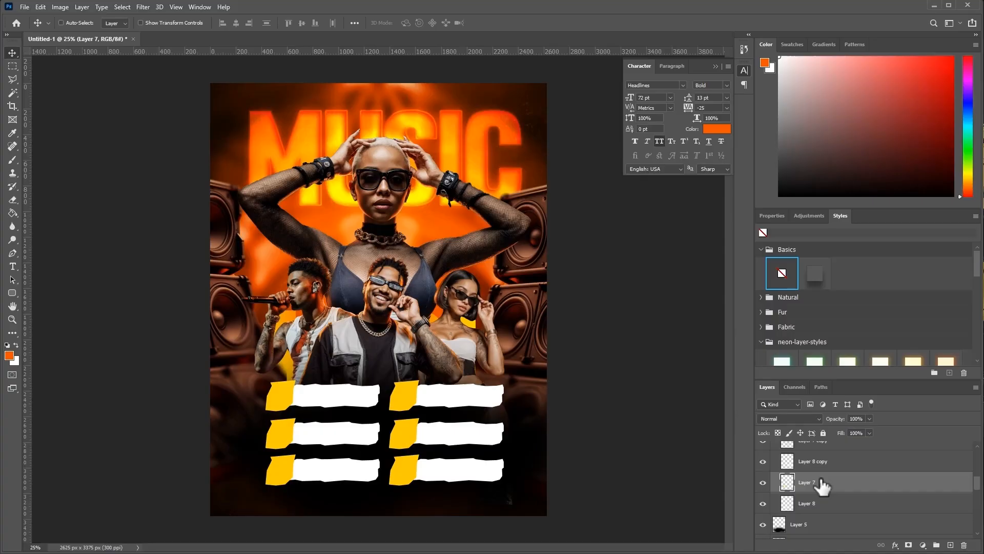
pyautogui.doubleClick(936, 483)
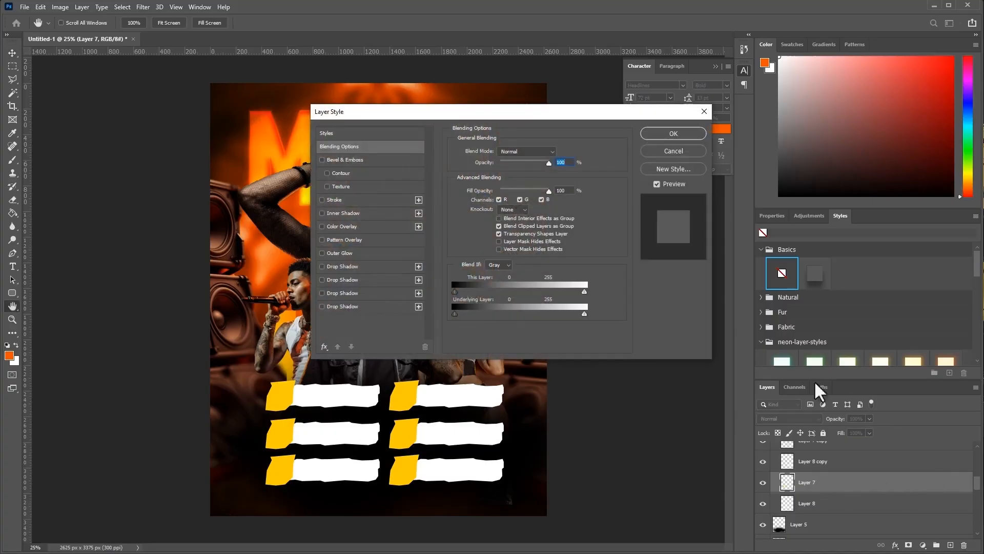
pyautogui.click(359, 226)
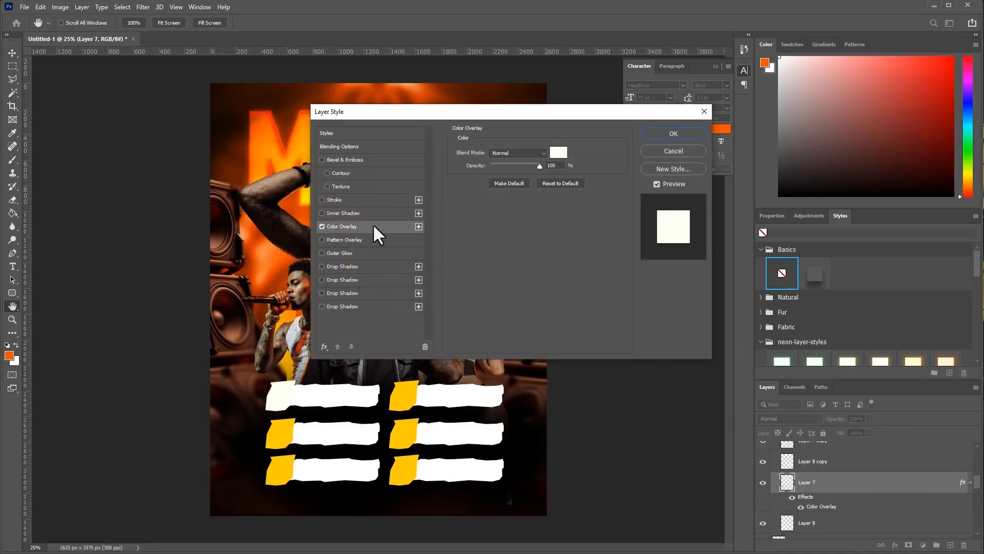
pyautogui.click(558, 153)
pyautogui.write('ff')
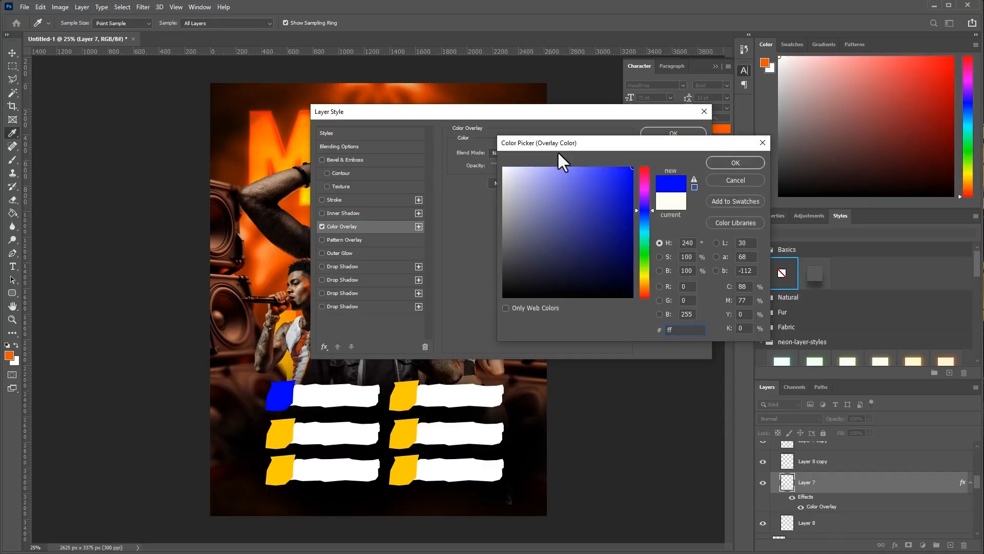
pyautogui.write('850a')
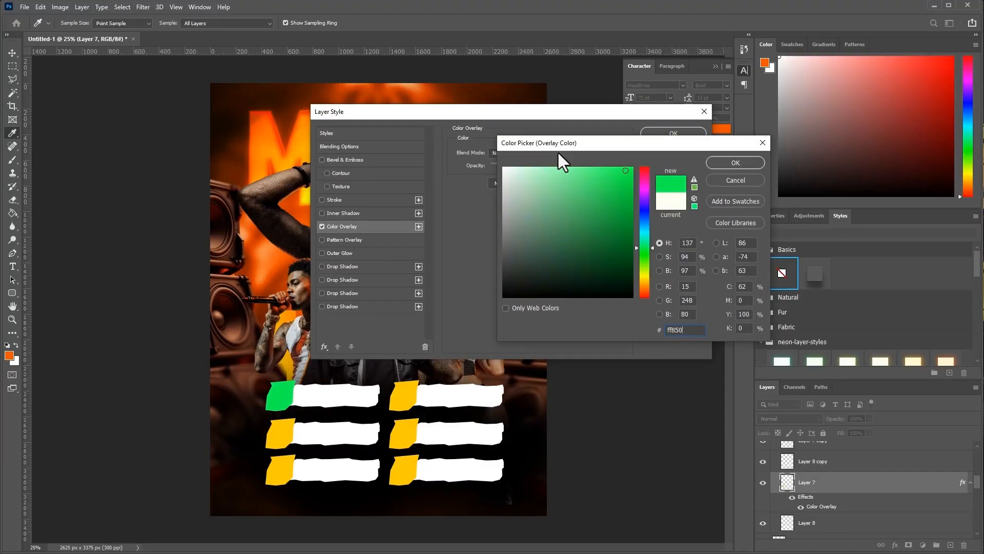
pyautogui.click(716, 162)
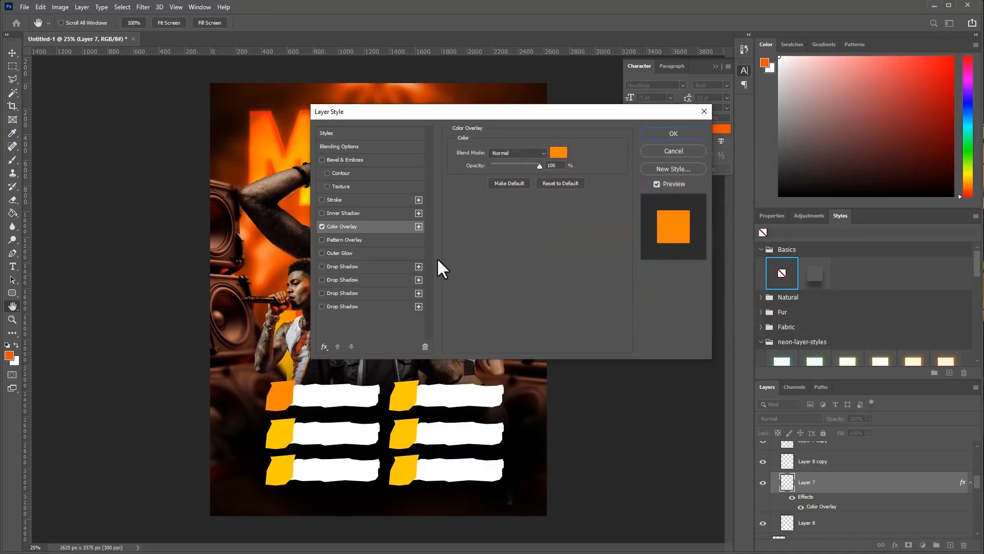
# - Add an Outer Glow to the same patch in #ff9b00 with Normal blend mode and 100% opacity
pyautogui.click(358, 253)
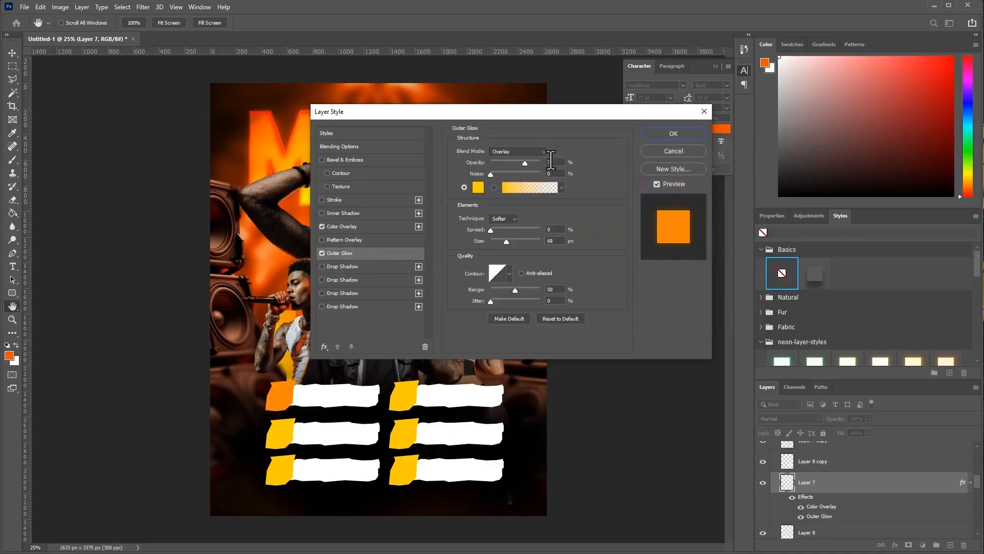
pyautogui.click(478, 186)
pyautogui.write('ff')
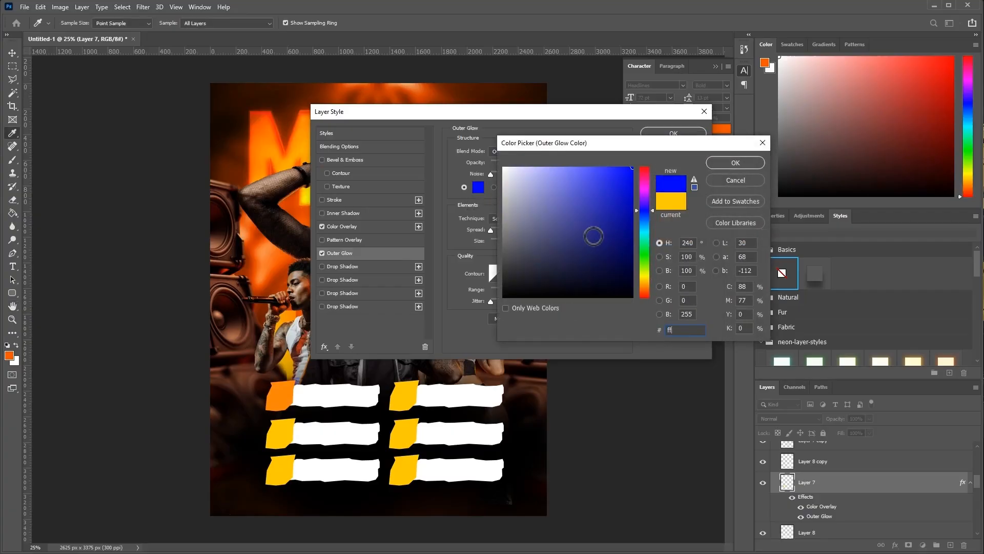
pyautogui.write('9b')
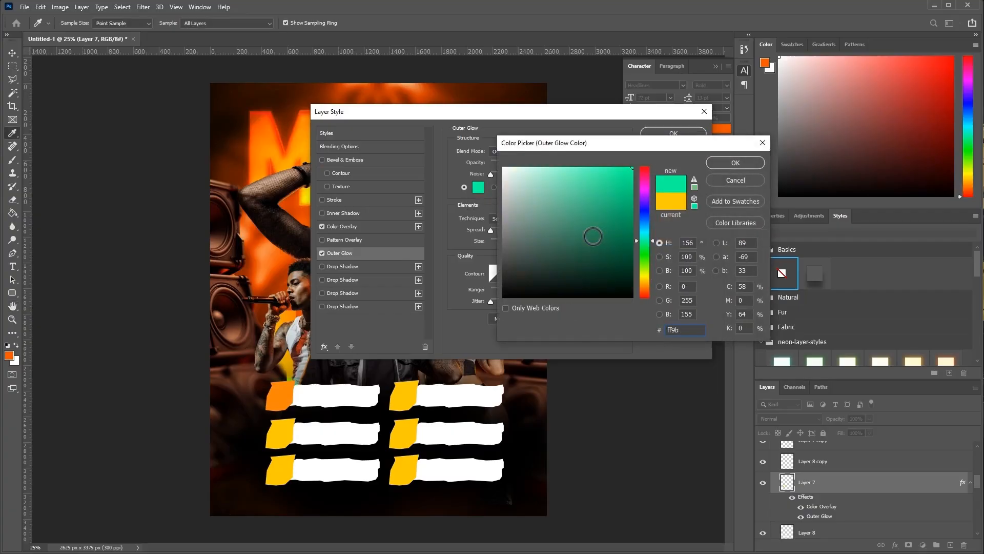
pyautogui.write('00')
pyautogui.click(730, 161)
pyautogui.write('100')
pyautogui.click(528, 152)
pyautogui.click(531, 159)
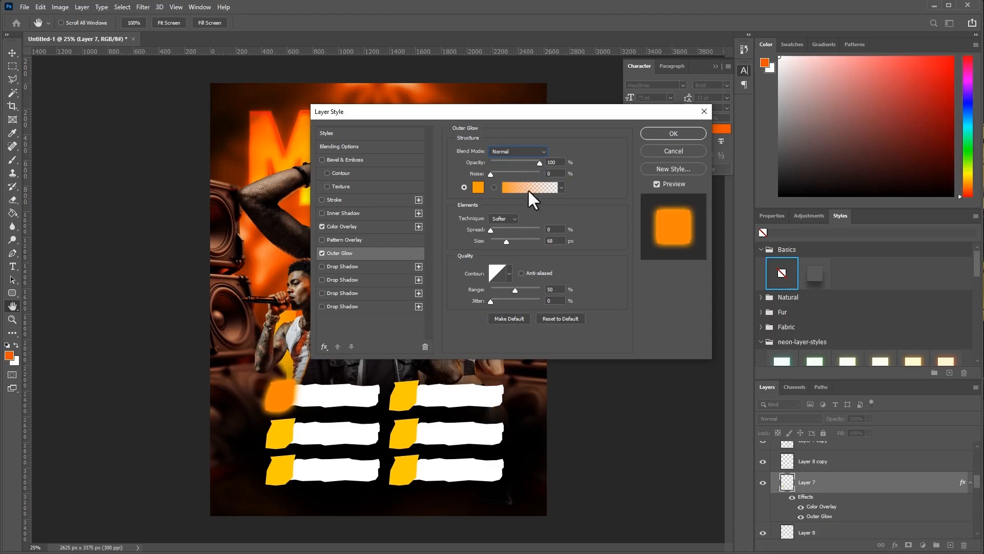
# - Set the glow's size to 49 px, range to 95% and jitter to 100%, and apply the layer style
pyautogui.write('49')
pyautogui.moveTo(556, 289); pyautogui.dragTo(516, 289)
pyautogui.write('95')
pyautogui.click(557, 301)
pyautogui.write('100')
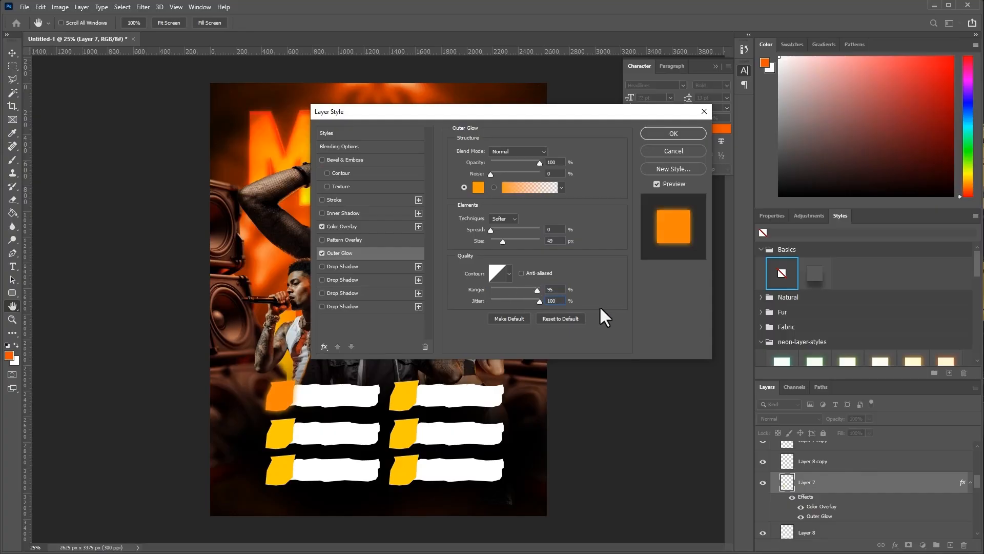
pyautogui.press('Return')
# - Toggle the visibility of the other yellow patch layers to identify which label each one belongs to
pyautogui.scroll(1, 922, 494)
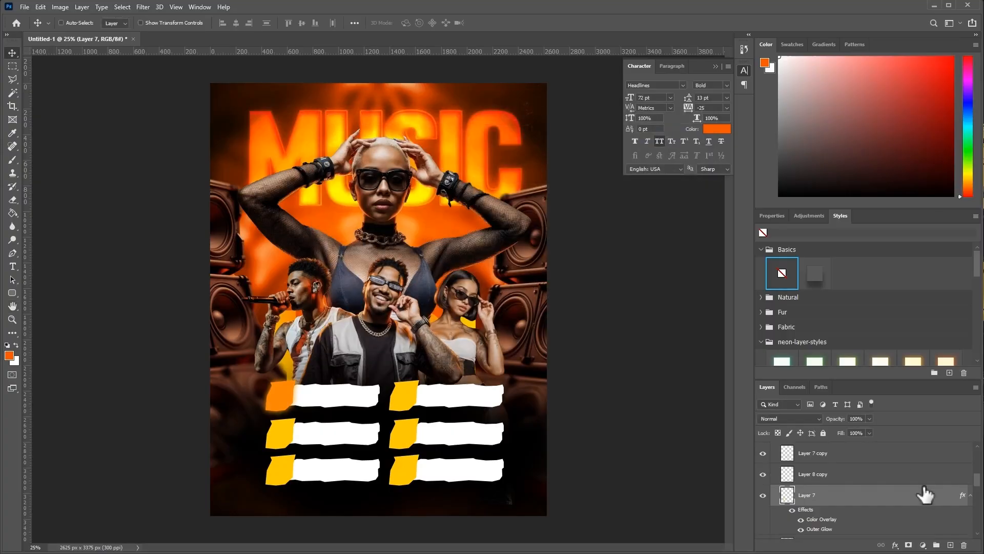
pyautogui.click(763, 453)
pyautogui.click(762, 453)
pyautogui.scroll(1, 842, 488)
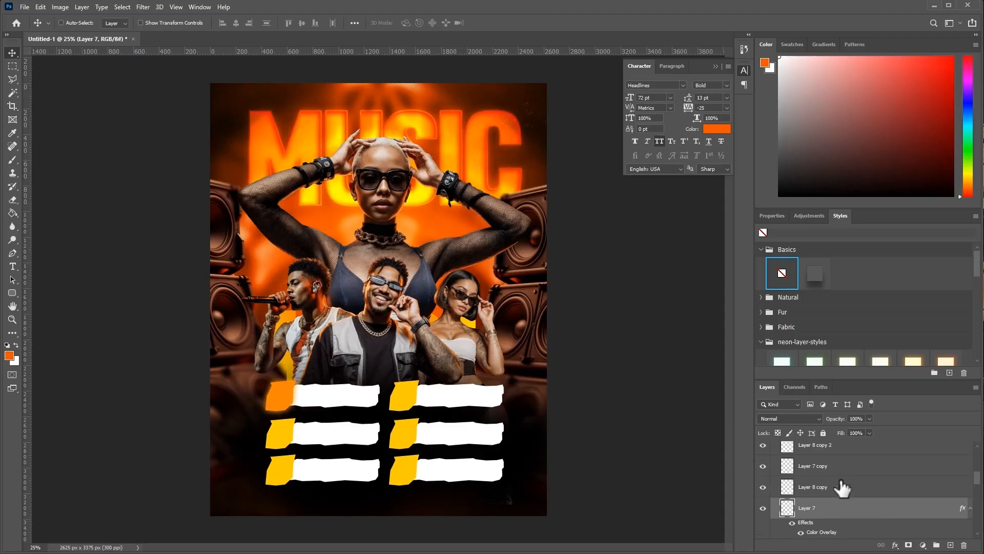
pyautogui.click(842, 473)
pyautogui.click(859, 504)
pyautogui.click(871, 456)
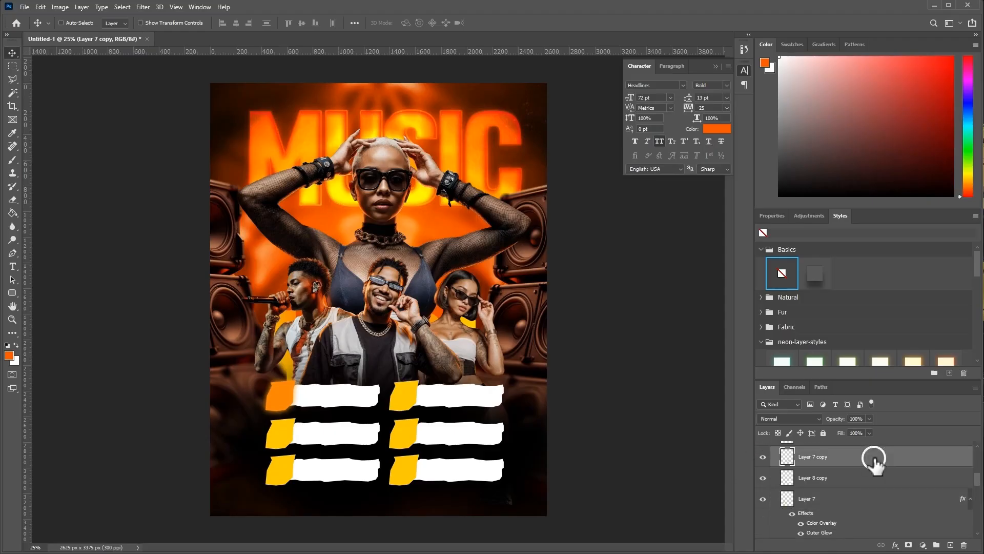
pyautogui.scroll(1, 853, 471)
pyautogui.scroll(3, 777, 468)
pyautogui.click(762, 465)
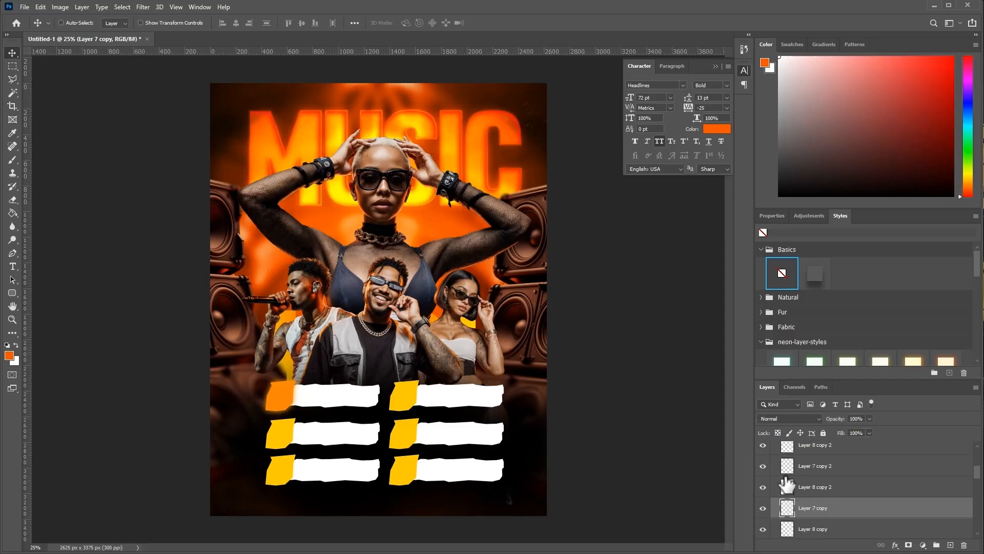
pyautogui.click(762, 465)
pyautogui.scroll(1, 762, 466)
pyautogui.click(763, 458)
pyautogui.click(763, 458)
pyautogui.scroll(1, 763, 463)
pyautogui.click(763, 449)
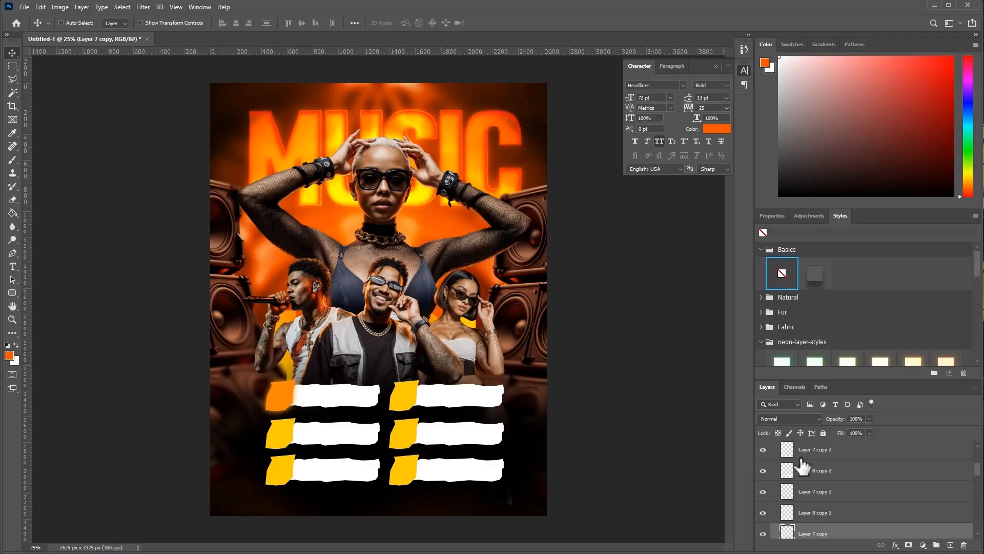
# - Copy the orange overlay and glow effects to the patch of the middle row's second label
pyautogui.click(841, 451)
pyautogui.scroll(-5, 943, 498)
pyautogui.moveTo(962, 514); pyautogui.dragTo(959, 453)
pyautogui.click(968, 452)
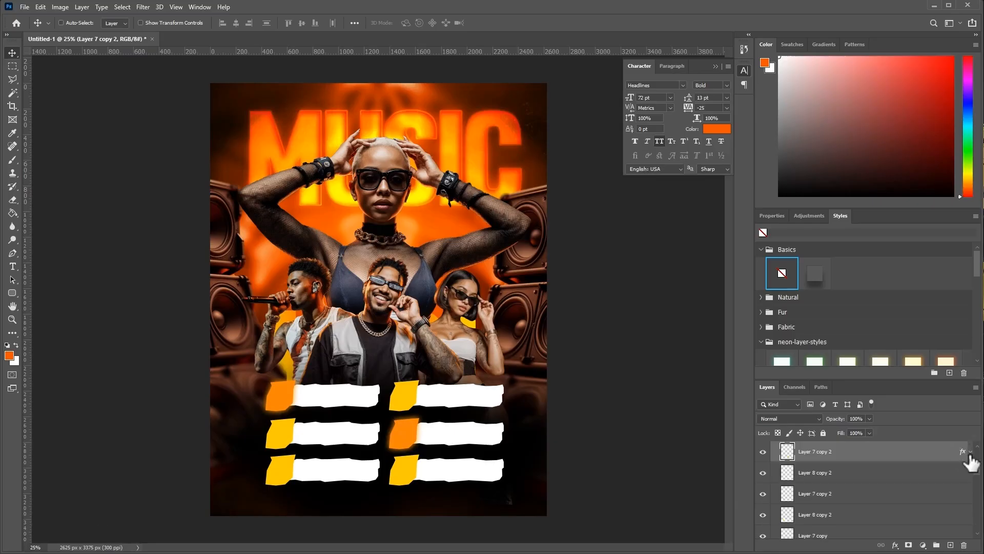
# - Copy the orange overlay and glow effects to the patch of the lowest row's first label
pyautogui.scroll(3, 922, 492)
pyautogui.click(762, 473)
pyautogui.click(763, 474)
pyautogui.moveTo(961, 515); pyautogui.dragTo(973, 464)
pyautogui.click(970, 457)
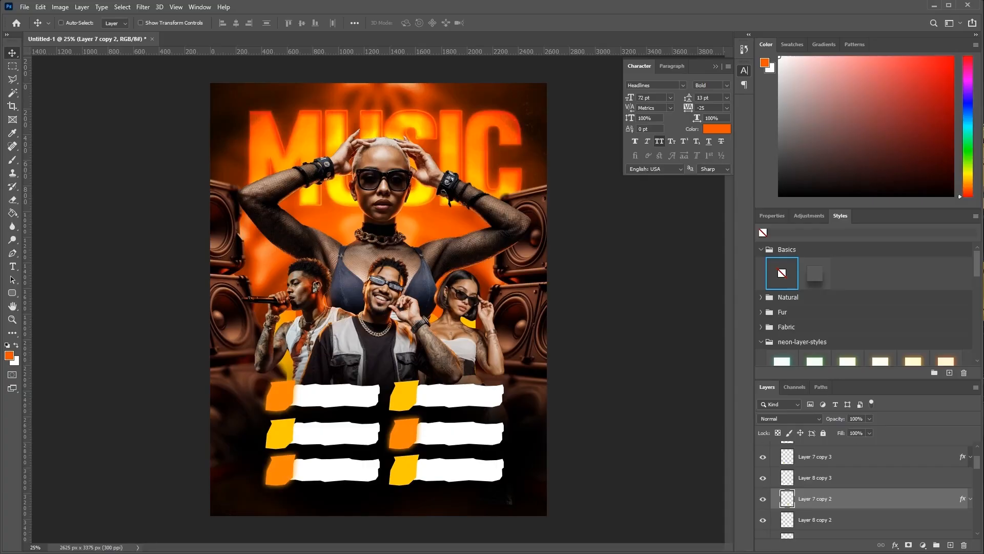
# - Place the smoke image along the bottom of the flyer and set its blend mode to Screen
pyautogui.moveTo(678, 382); pyautogui.dragTo(544, 415)
pyautogui.press('Return')
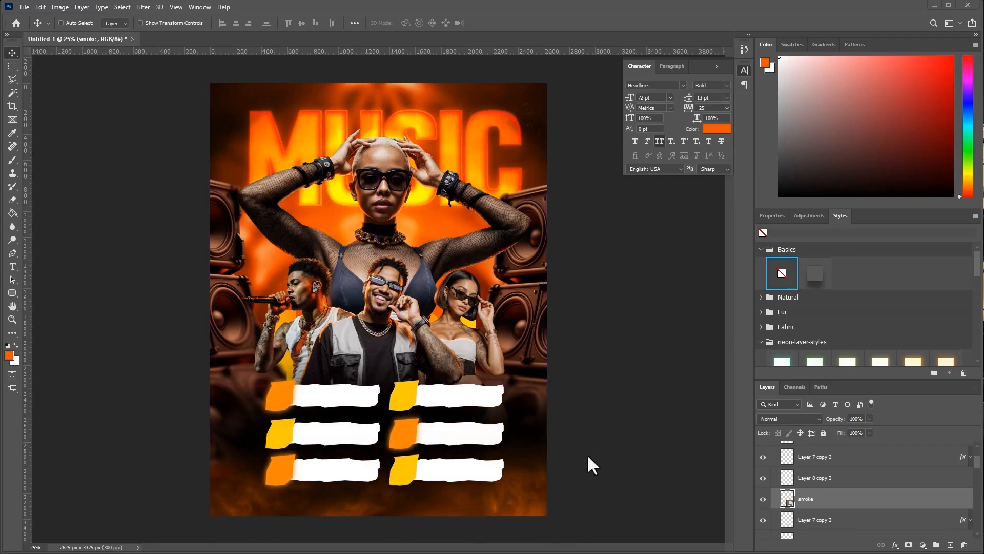
pyautogui.moveTo(598, 446); pyautogui.dragTo(598, 446)
pyautogui.scroll(-1, 866, 492)
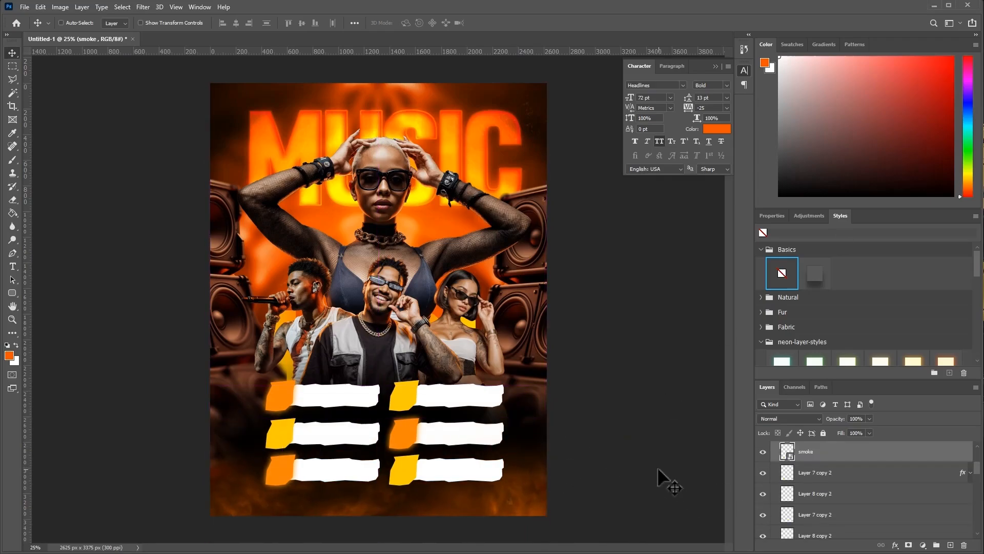
pyautogui.click(782, 417)
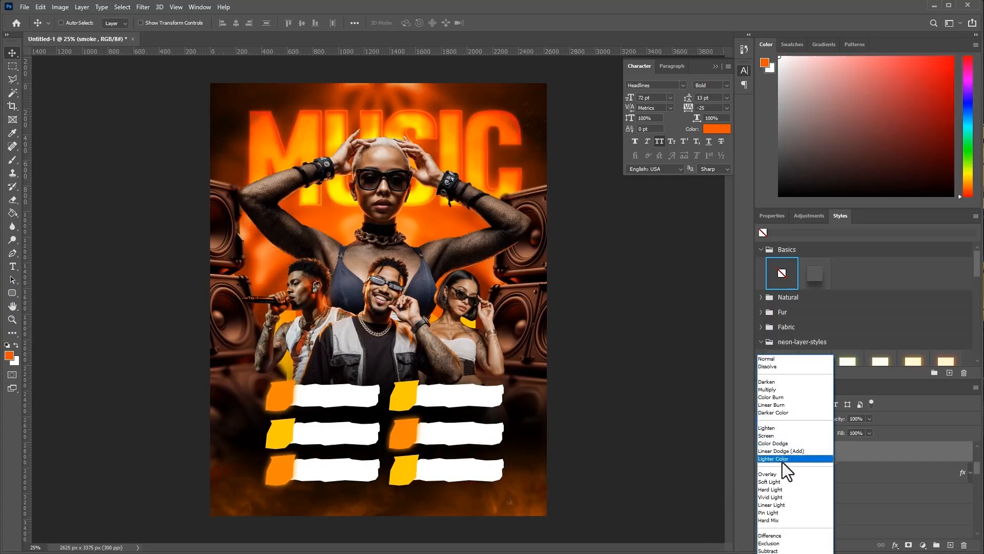
pyautogui.click(787, 436)
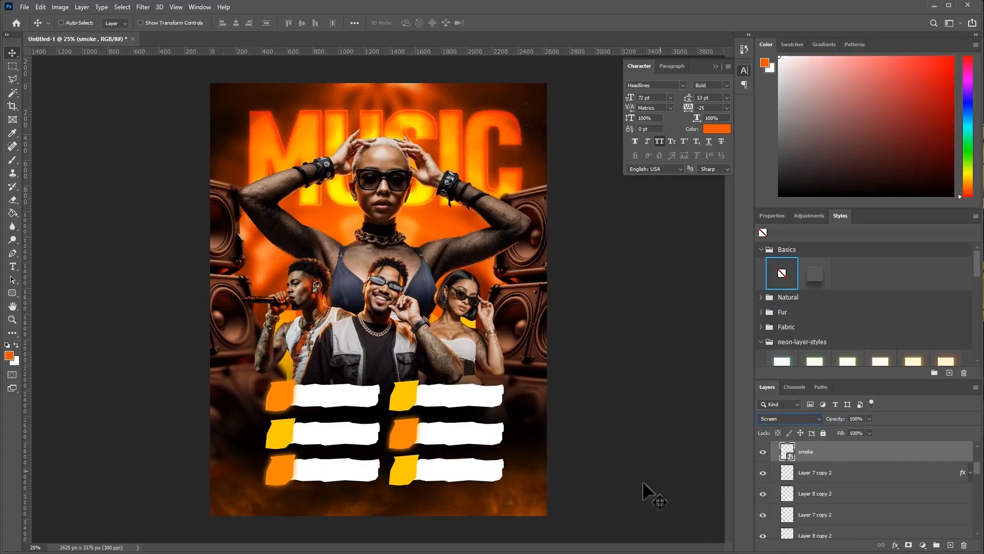
# - Duplicate the smoke layer and transform the copy into place along the flyer's top edge
pyautogui.moveTo(641, 507); pyautogui.dragTo(568, 156)
pyautogui.hotkey('ctrl', 't')
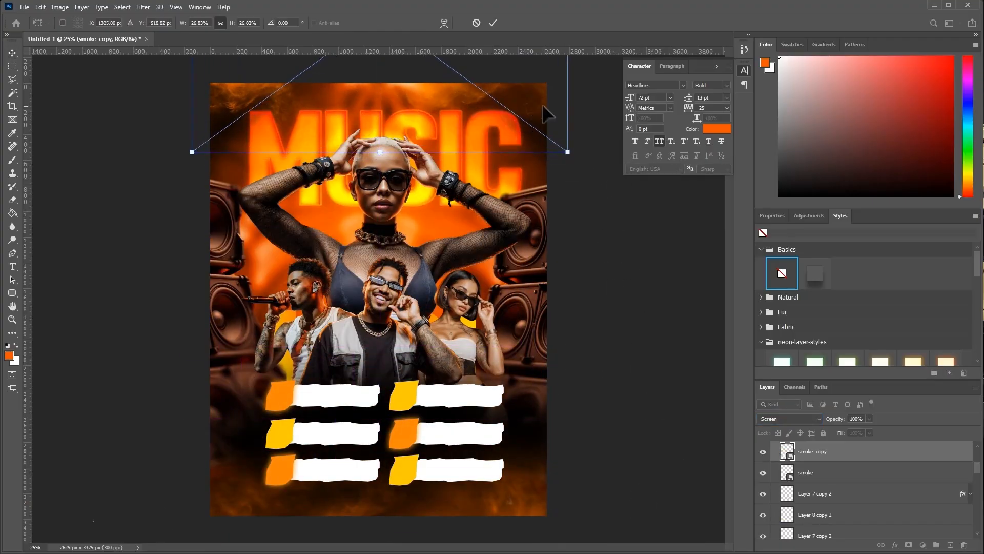
pyautogui.press('Return')
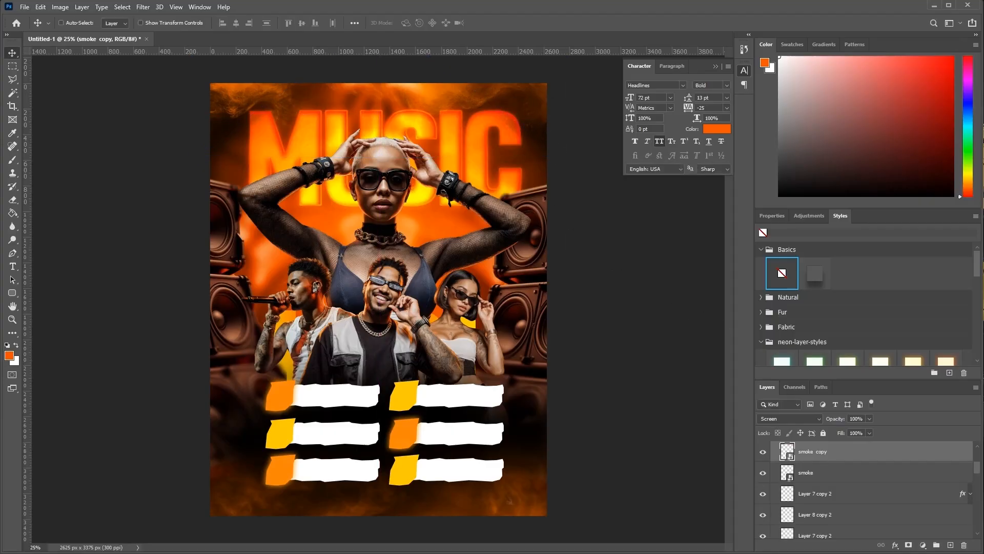
# - Place the glowing neon triangle image on the flyer and set its blend mode to Lighten
pyautogui.moveTo(550, 279); pyautogui.dragTo(550, 279)
pyautogui.press('Return')
pyautogui.click(774, 419)
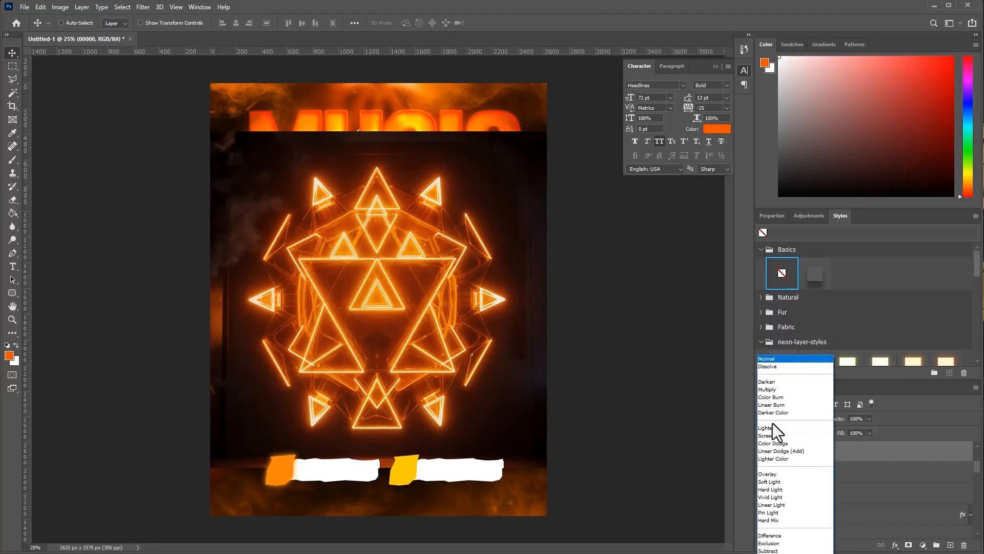
pyautogui.click(772, 429)
# - Position the neon triangle graphic in a lower corner, place a copy in the opposite corner, and put another copy lower in the layer stack
pyautogui.moveTo(510, 339); pyautogui.dragTo(397, 251)
pyautogui.moveTo(332, 208); pyautogui.dragTo(478, 357)
pyautogui.keyDown('alt'); pyautogui.moveTo(182, 462); pyautogui.dragTo(659, 444); pyautogui.keyUp('alt')
pyautogui.keyDown('alt'); pyautogui.moveTo(887, 458); pyautogui.dragTo(883, 496); pyautogui.keyUp('alt')
pyautogui.moveTo(634, 497); pyautogui.dragTo(362, 355)
# - Duplicate the neon triangle graphic again and transform the copy to fill the background behind the performers and MUSIC title
pyautogui.hotkey('ctrl', 'j')
pyautogui.hotkey('ctrl', 't')
pyautogui.moveTo(521, 379); pyautogui.dragTo(349, 411)
pyautogui.moveTo(373, 382)
pyautogui.mouseDown()
pyautogui.moveTo(384, 392)
pyautogui.moveTo(363, 375)
pyautogui.moveTo(354, 388)
pyautogui.mouseUp()
pyautogui.moveTo(513, 284); pyautogui.dragTo(484, 207)
pyautogui.moveTo(359, 361); pyautogui.dragTo(383, 360)
pyautogui.moveTo(538, 210); pyautogui.dragTo(525, 185)
pyautogui.press('Return')
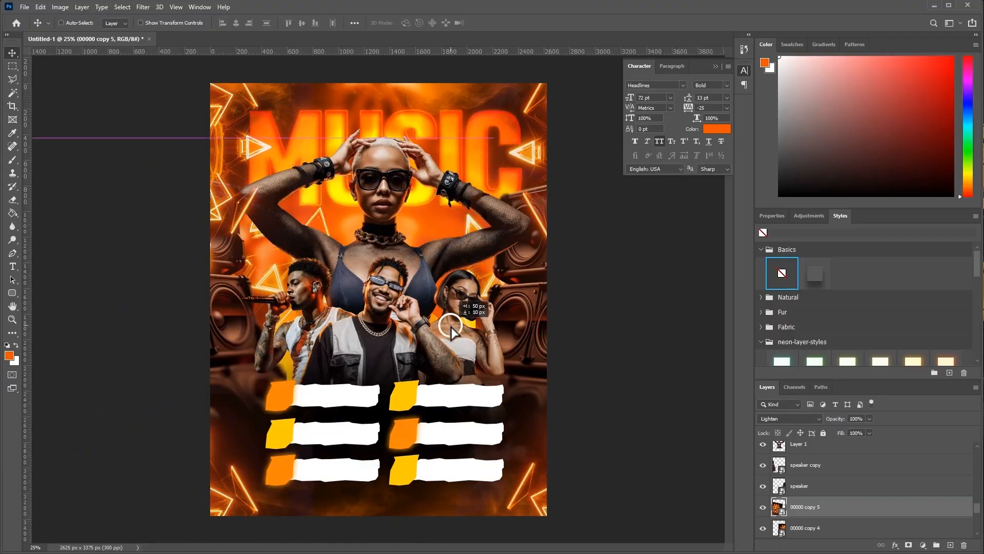
# - Fine-tune the placement of the newest neon triangle copy behind the performers with Free Transform
pyautogui.moveTo(495, 395); pyautogui.dragTo(510, 410)
pyautogui.hotkey('ctrl', 't')
pyautogui.moveTo(583, 369); pyautogui.dragTo(579, 299)
pyautogui.moveTo(438, 318); pyautogui.dragTo(451, 319)
pyautogui.doubleClick(451, 319)
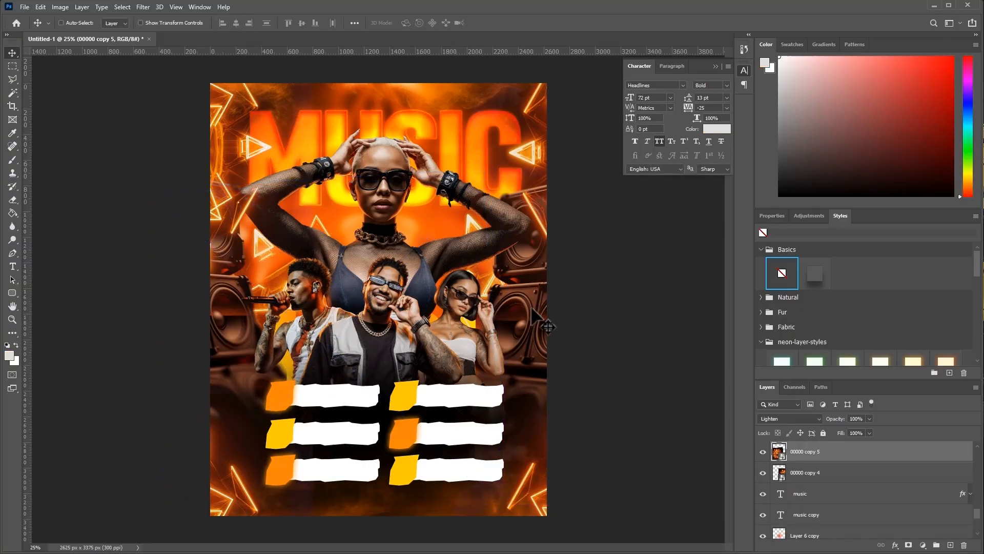
# - Place the cable image across the top of the flyer and rasterize its layer
pyautogui.moveTo(616, 1); pyautogui.dragTo(471, 131)
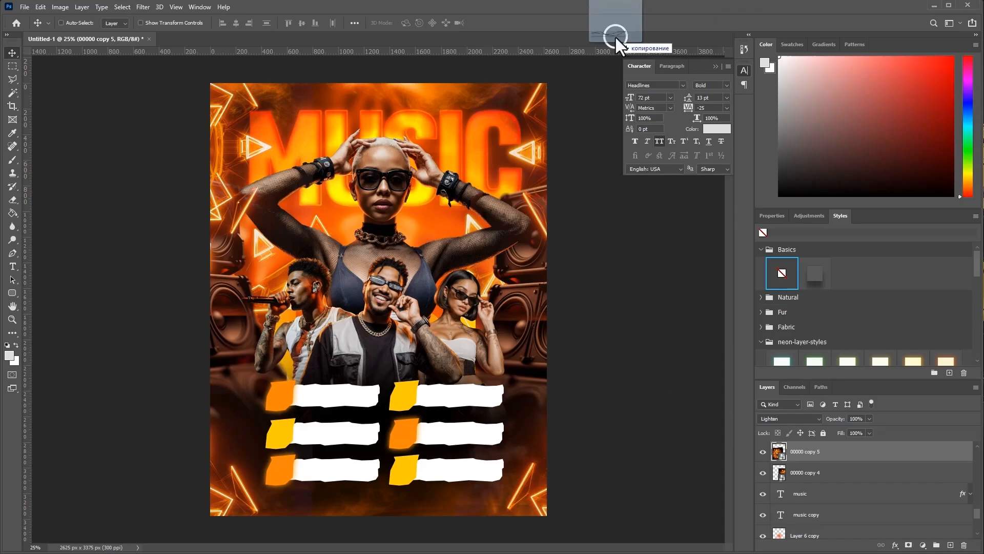
pyautogui.press('Return')
pyautogui.moveTo(471, 305); pyautogui.dragTo(520, 126)
pyautogui.rightClick(862, 456)
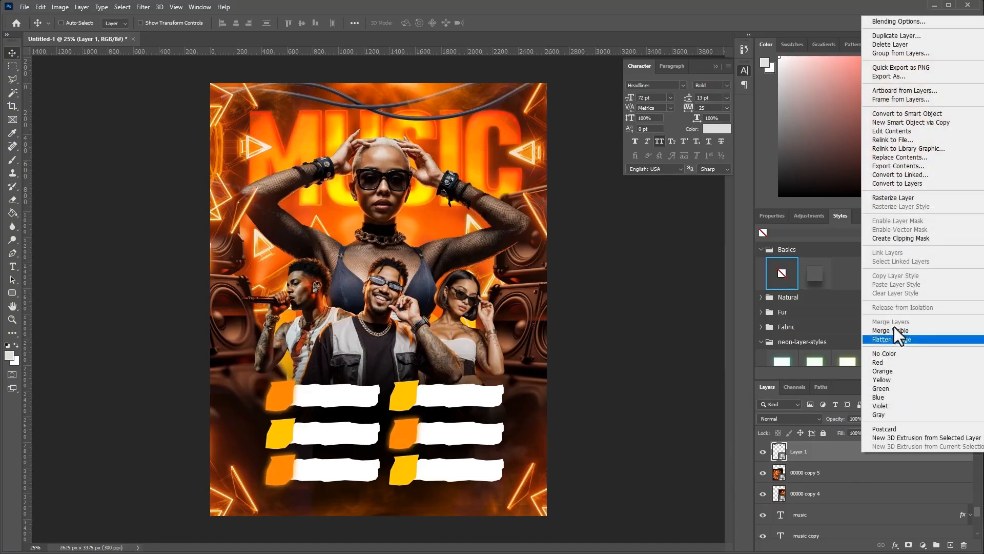
pyautogui.click(899, 199)
# - Free-transform the cables to adjust how they hang across the flyer's top edge
pyautogui.press('ctrl')
pyautogui.hotkey('ctrl', 't')
pyautogui.moveTo(589, 126); pyautogui.dragTo(598, 158)
pyautogui.doubleClick(525, 108)
pyautogui.hotkey('ctrl', 't')
pyautogui.doubleClick(500, 114)
# - Warp the cables with the Arc Lower preset at a bend of about 12.7% and reposition them along the top edge
pyautogui.hotkey('ctrl', 't')
pyautogui.rightClick(469, 109)
pyautogui.click(509, 180)
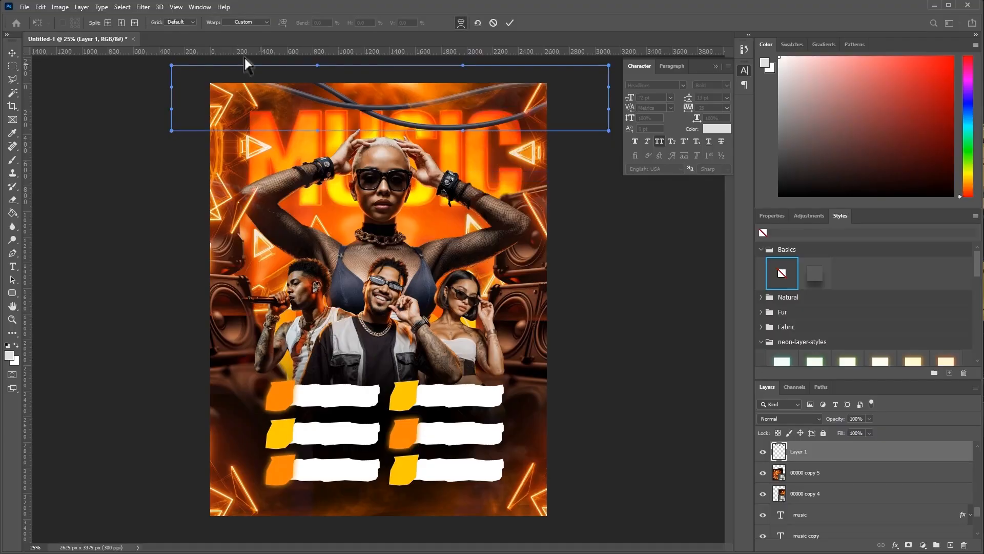
pyautogui.click(193, 23)
pyautogui.click(194, 23)
pyautogui.click(240, 22)
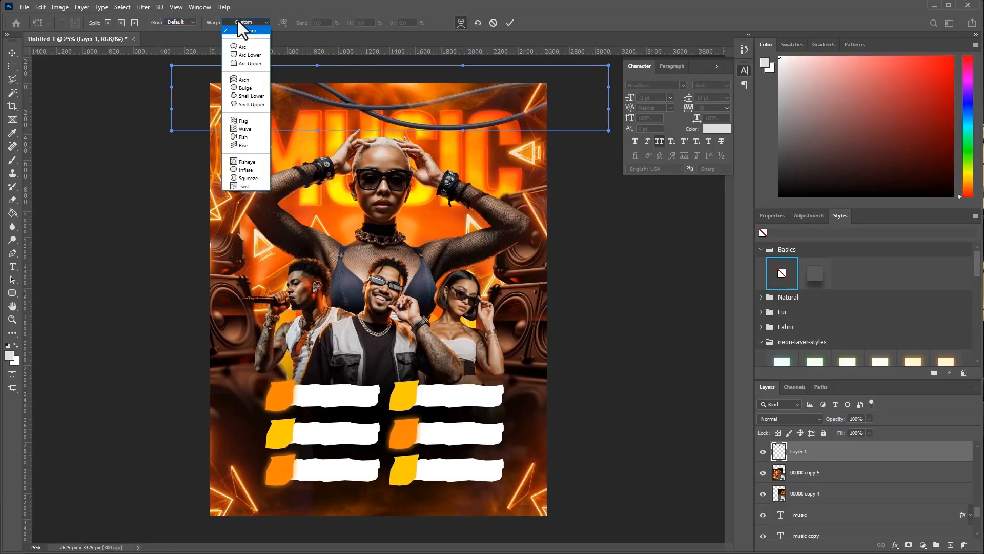
pyautogui.click(251, 55)
pyautogui.moveTo(428, 156); pyautogui.dragTo(435, 129)
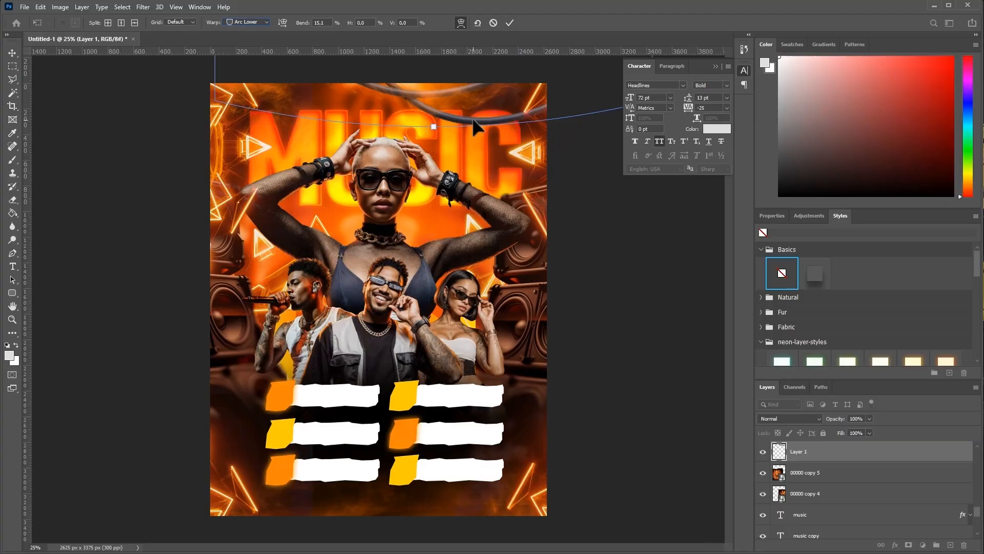
pyautogui.moveTo(481, 97); pyautogui.dragTo(425, 122)
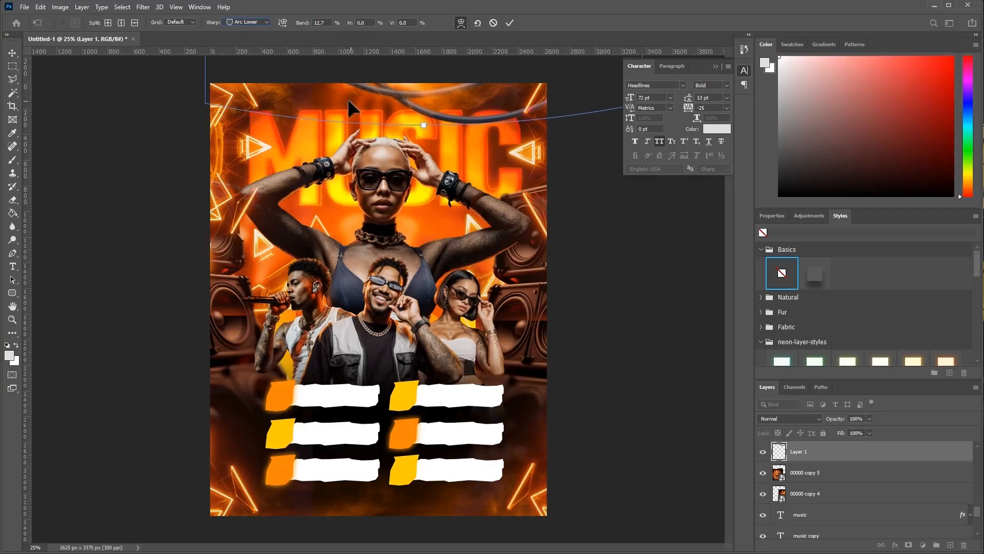
pyautogui.press('Return')
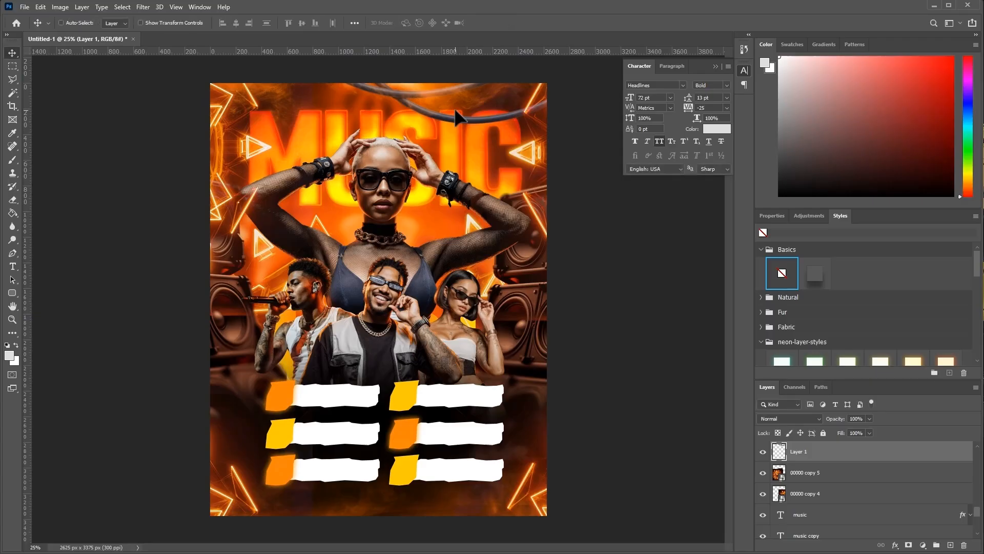
# - Free-transform the cables across the flyer's top edge, resizing, repositioning and rotating them by about -4.7°
pyautogui.hotkey('ctrl', 't')
pyautogui.scroll(-1, 454, 107)
pyautogui.moveTo(618, 100); pyautogui.dragTo(574, 96)
pyautogui.moveTo(397, 61)
pyautogui.mouseDown()
pyautogui.moveTo(395, 70)
pyautogui.moveTo(401, 57)
pyautogui.mouseUp()
pyautogui.moveTo(481, 111); pyautogui.dragTo(521, 114)
pyautogui.moveTo(617, 150); pyautogui.dragTo(621, 136)
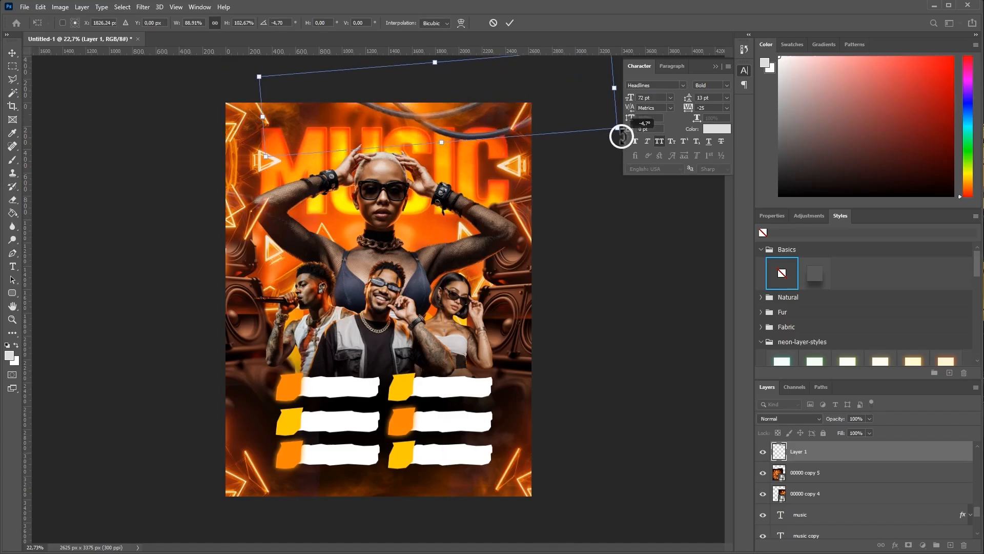
pyautogui.press('Return')
# - Apply Color Balance to the cables, shifting the tones, including the highlights, toward red
pyautogui.click(60, 7)
pyautogui.moveTo(77, 32)
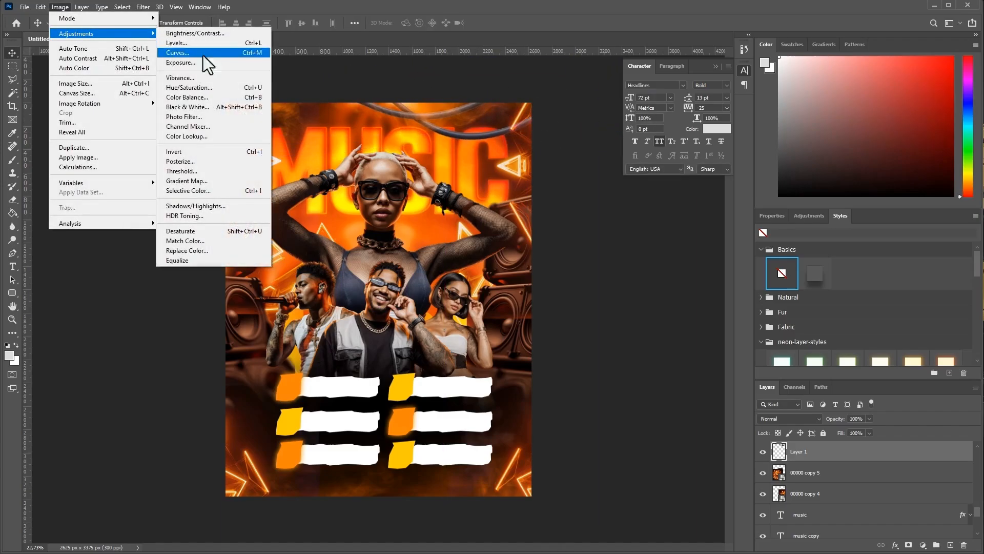
pyautogui.click(215, 94)
pyautogui.moveTo(491, 231); pyautogui.dragTo(462, 253)
pyautogui.click(406, 283)
pyautogui.click(497, 283)
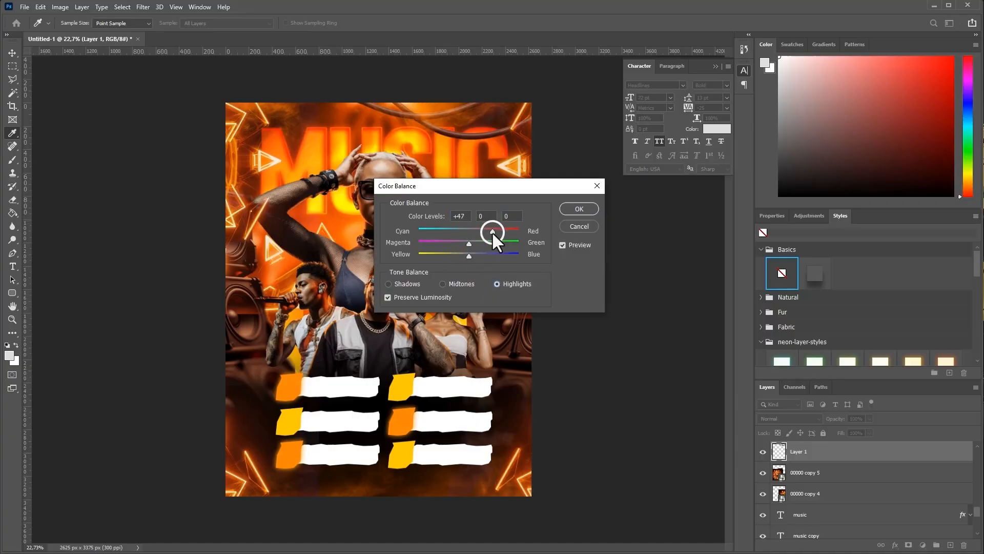
pyautogui.moveTo(502, 233); pyautogui.dragTo(500, 234)
pyautogui.click(579, 209)
# - Apply a blur filter to the cable layer to soften the hanging cables
pyautogui.click(143, 7)
pyautogui.moveTo(211, 123)
pyautogui.click(297, 162)
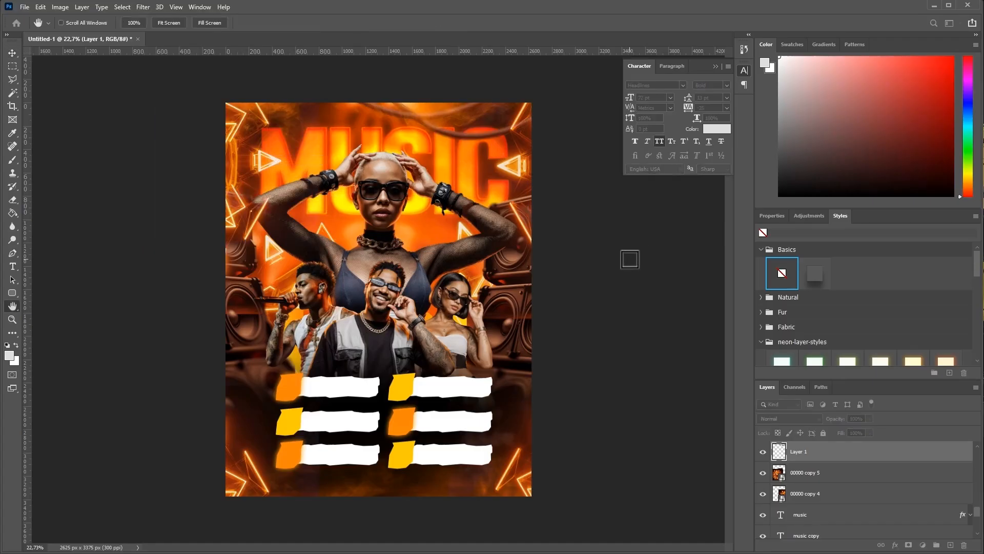
# - Adjust the cable layer's Levels, setting the white input level to 211 and the midtones to about 0.90
pyautogui.hotkey('ctrl', 'l')
pyautogui.moveTo(462, 330); pyautogui.dragTo(439, 333)
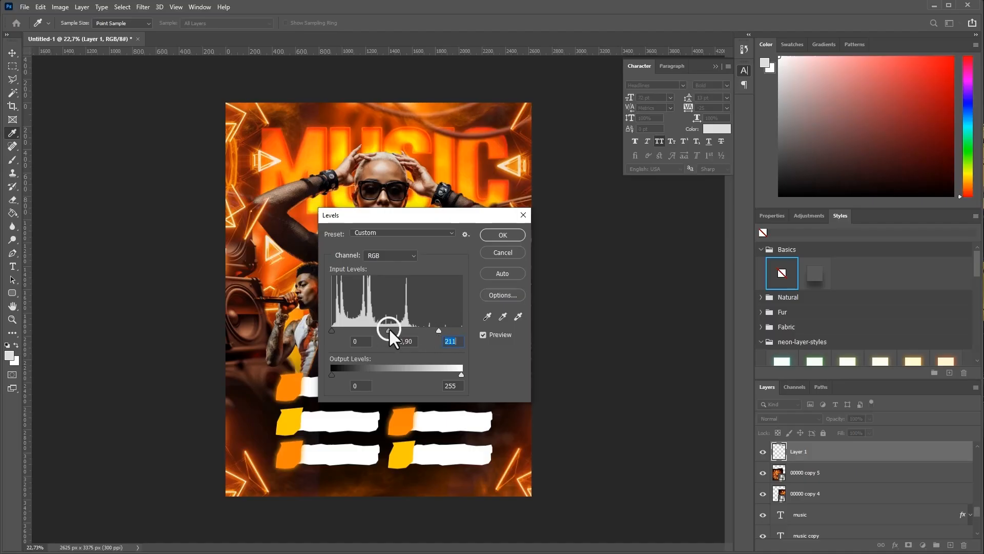
pyautogui.click(503, 234)
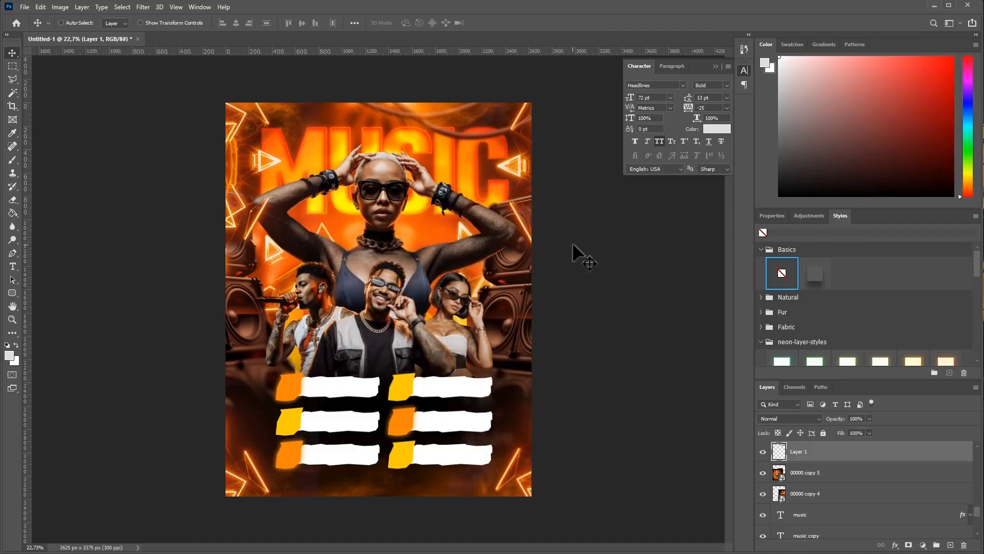
pyautogui.moveTo(552, 207); pyautogui.dragTo(561, 219)
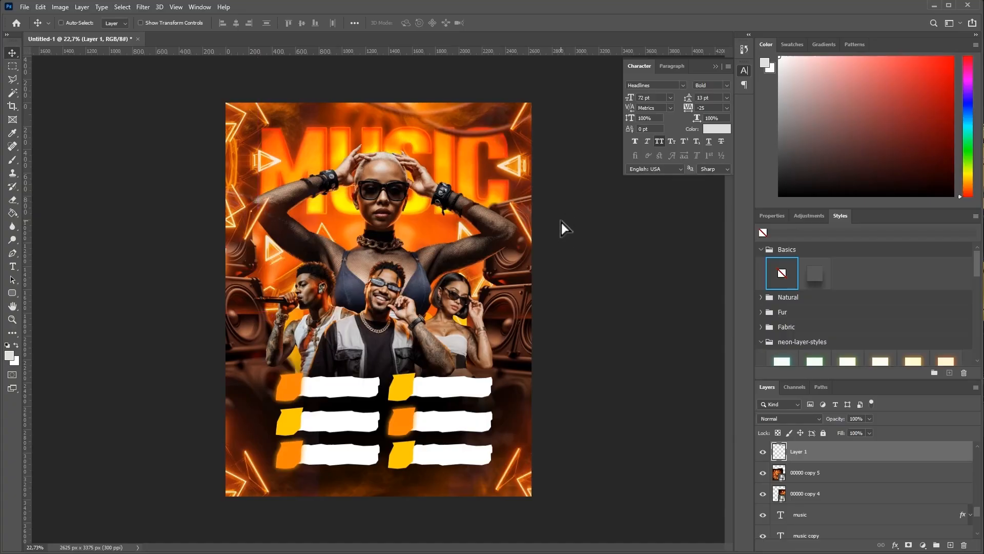
# - Rasterize the 00000 layer and erase parts of it around the singer with the microphone using a 417 px Soft Round eraser
pyautogui.scroll(-10, 839, 493)
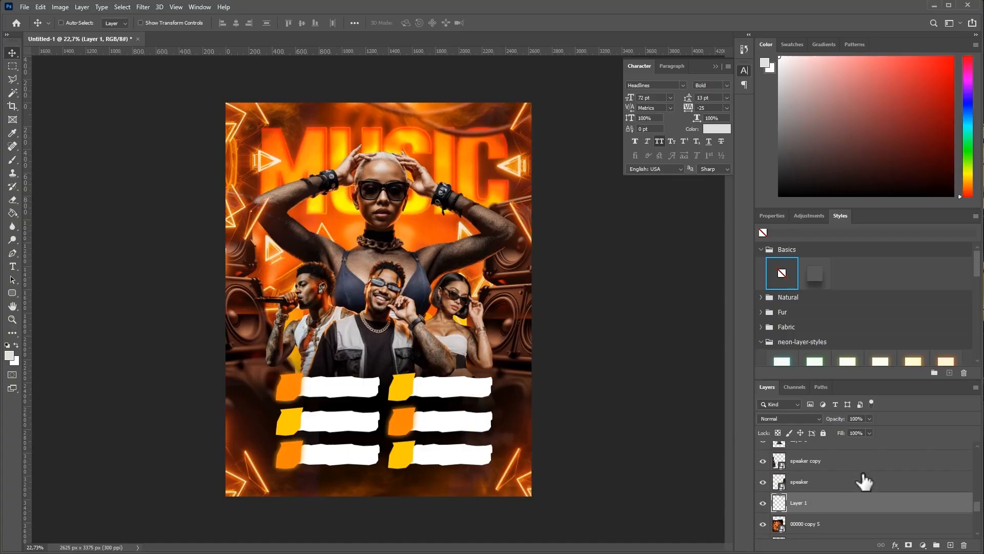
pyautogui.scroll(6, 851, 490)
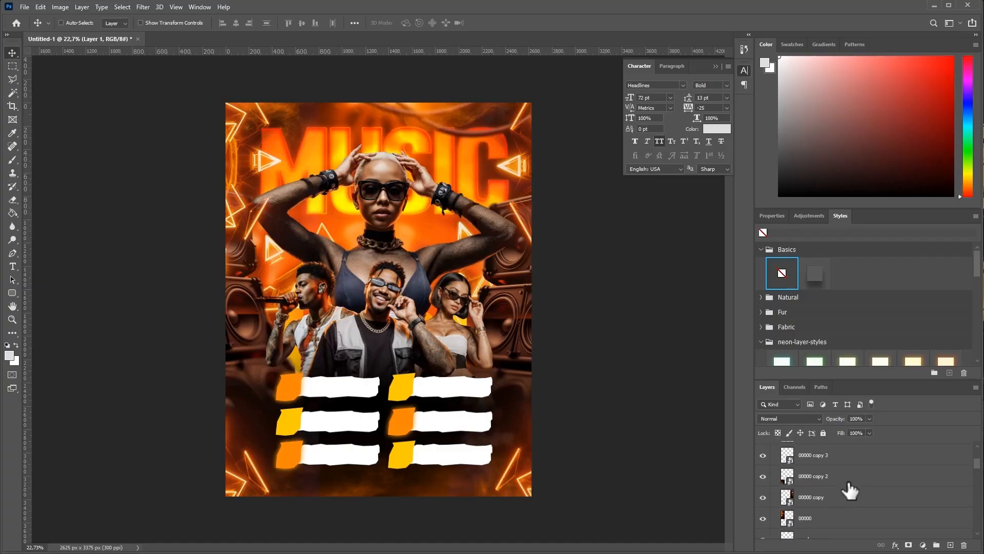
pyautogui.scroll(-3, 847, 493)
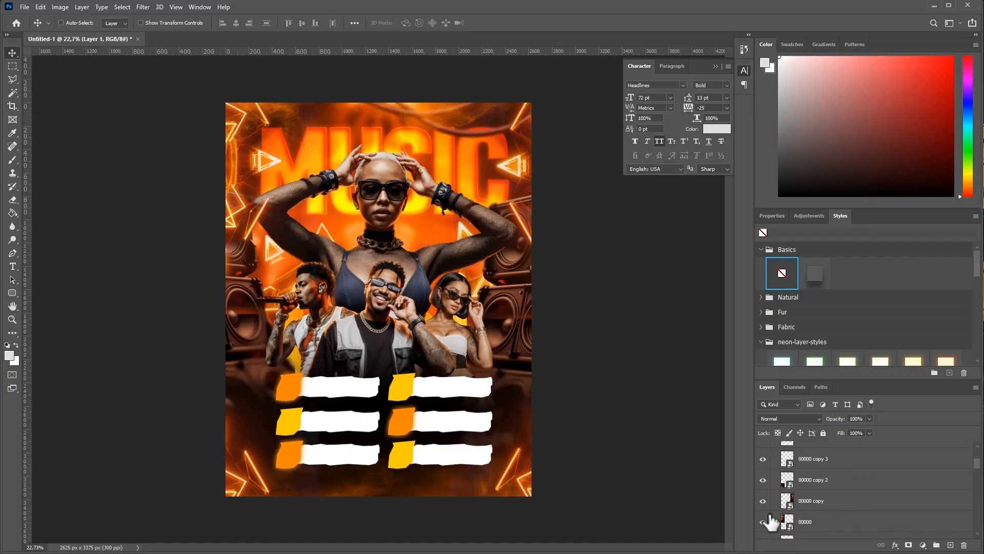
pyautogui.click(810, 522)
pyautogui.rightClick(814, 526)
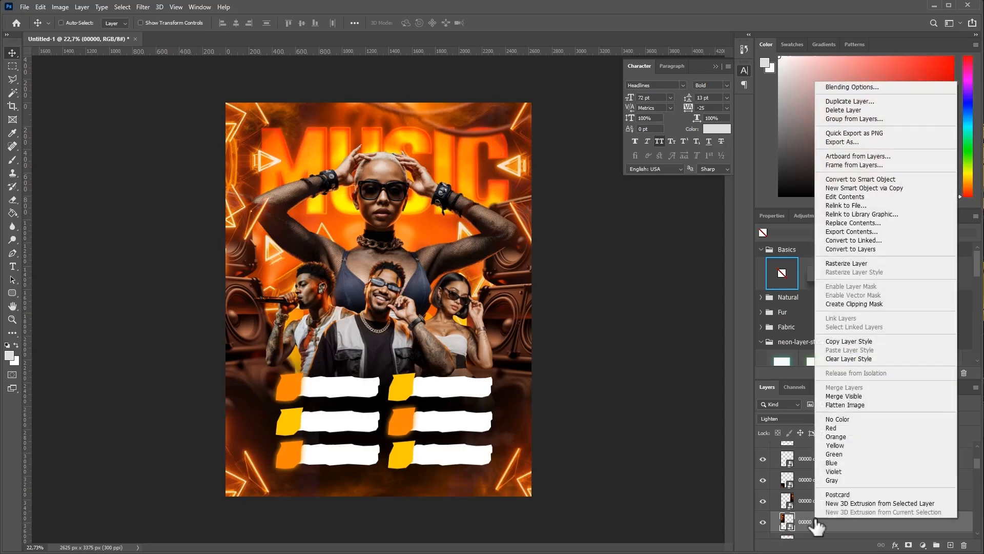
pyautogui.click(863, 265)
pyautogui.press('e')
pyautogui.rightClick(327, 409)
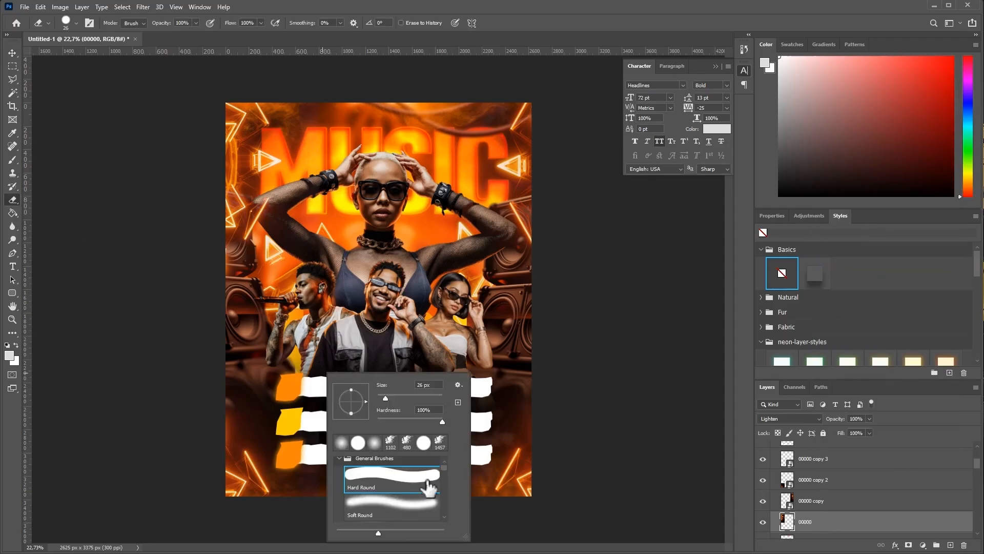
pyautogui.click(410, 498)
pyautogui.click(433, 395)
pyautogui.click(269, 311)
pyautogui.click(279, 312)
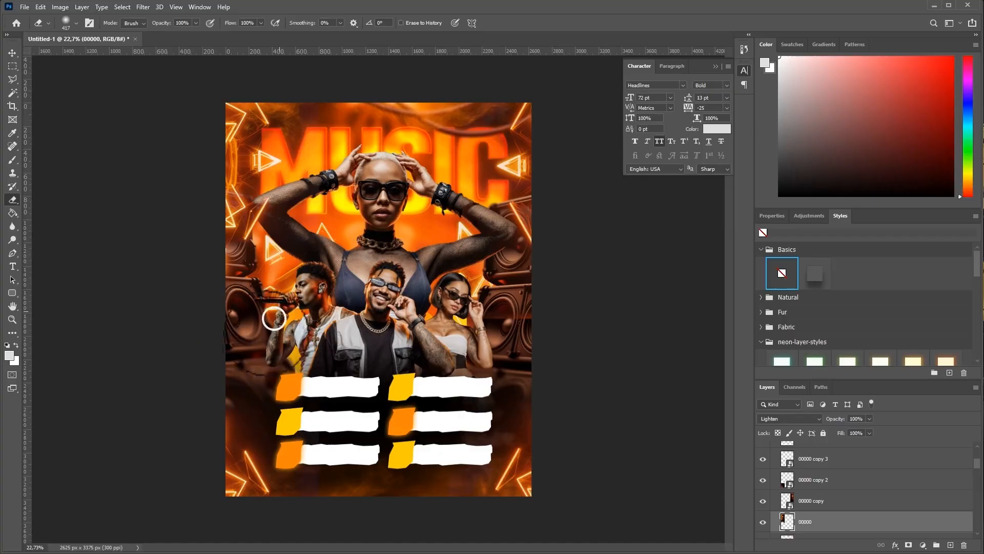
# - Rasterize the 00000 copy layer and erase it around the small female performer with a 511 px Soft Round eraser
pyautogui.click(809, 502)
pyautogui.rightClick(822, 505)
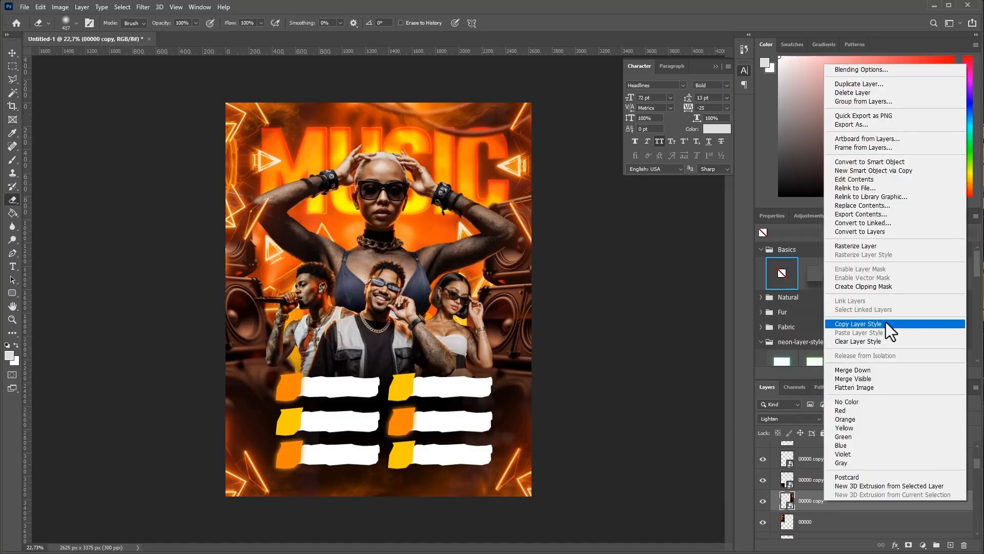
pyautogui.click(876, 247)
pyautogui.rightClick(503, 426)
pyautogui.moveTo(614, 380); pyautogui.dragTo(615, 379)
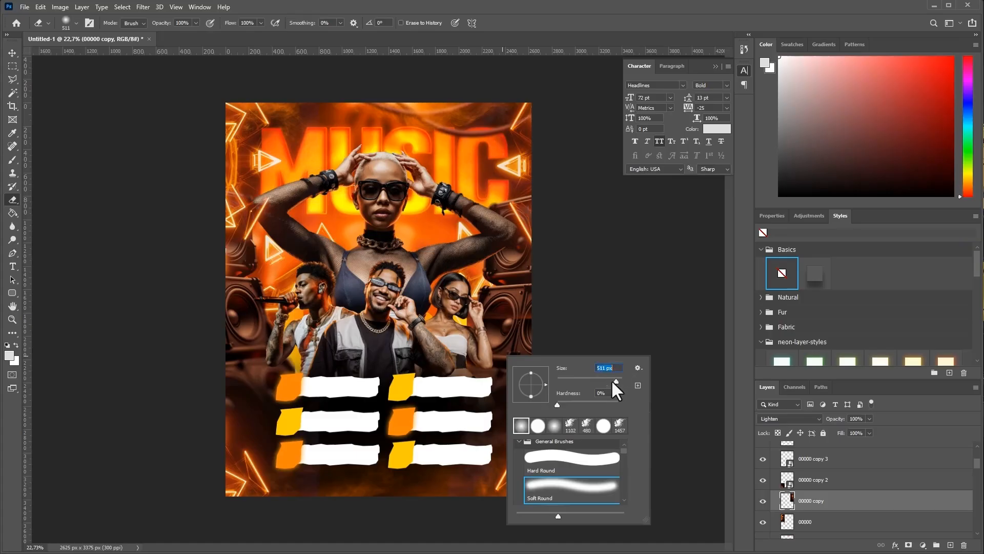
pyautogui.click(536, 325)
pyautogui.moveTo(449, 317); pyautogui.dragTo(463, 357)
pyautogui.click(431, 329)
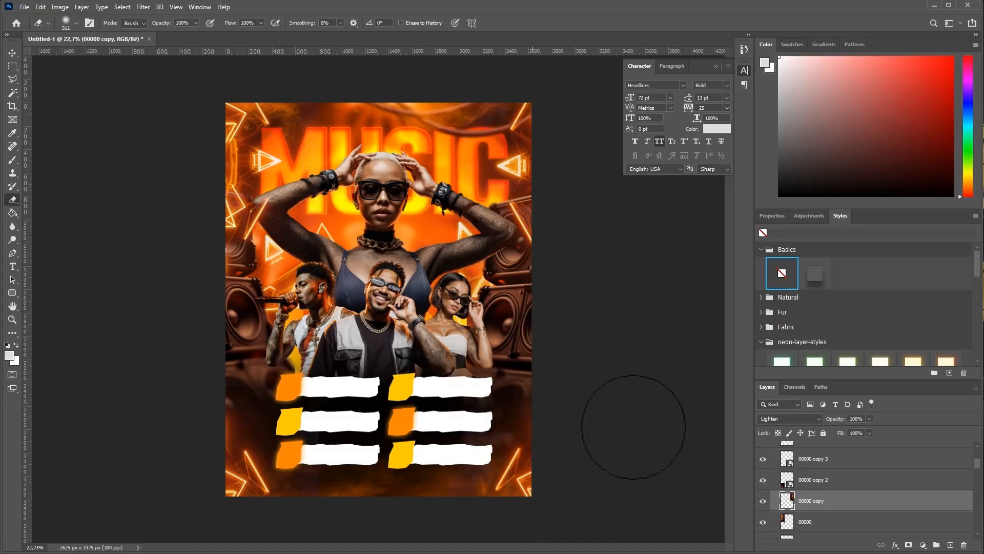
pyautogui.scroll(-1, 462, 298)
pyautogui.scroll(1, 462, 298)
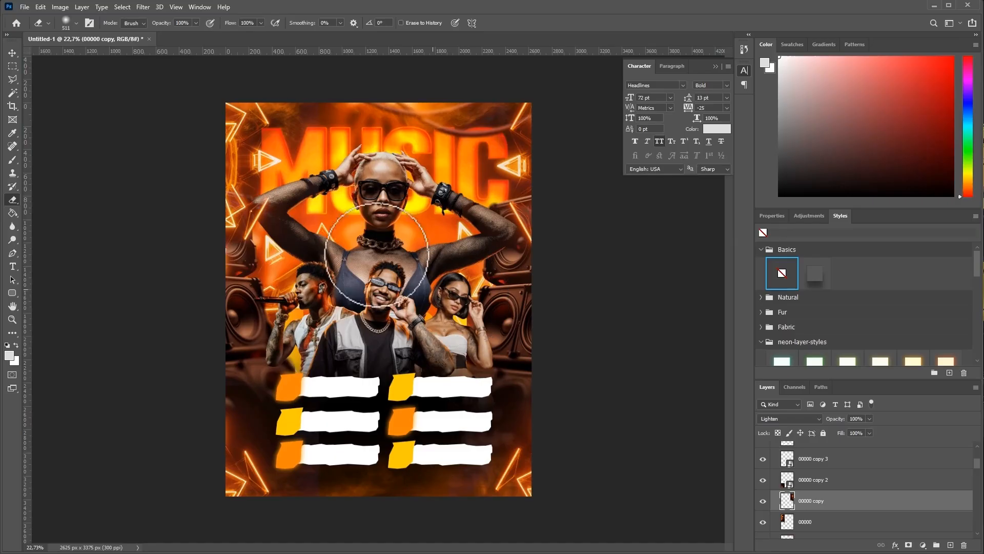
# - Add the text 08 over the orange label of the lowest bar in the first column, inside Group 1
pyautogui.click(13, 53)
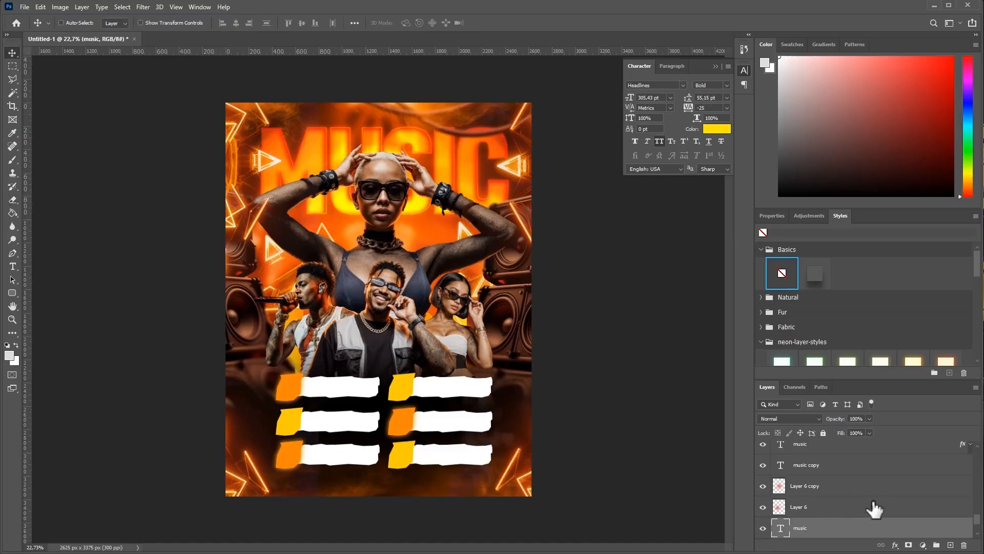
pyautogui.scroll(3, 873, 504)
pyautogui.moveTo(976, 459); pyautogui.dragTo(974, 432)
pyautogui.click(853, 448)
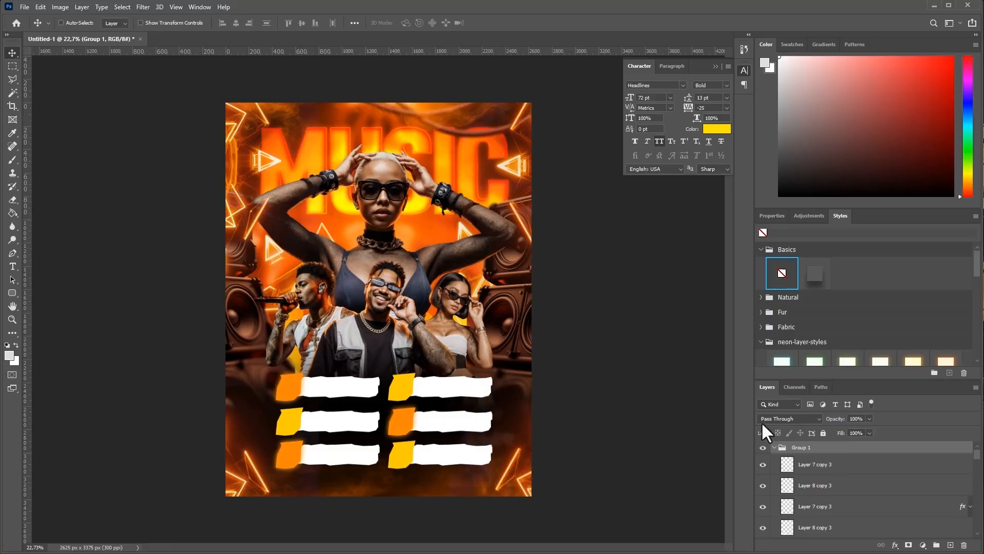
pyautogui.click(13, 267)
pyautogui.click(285, 458)
pyautogui.press('BackSpace')
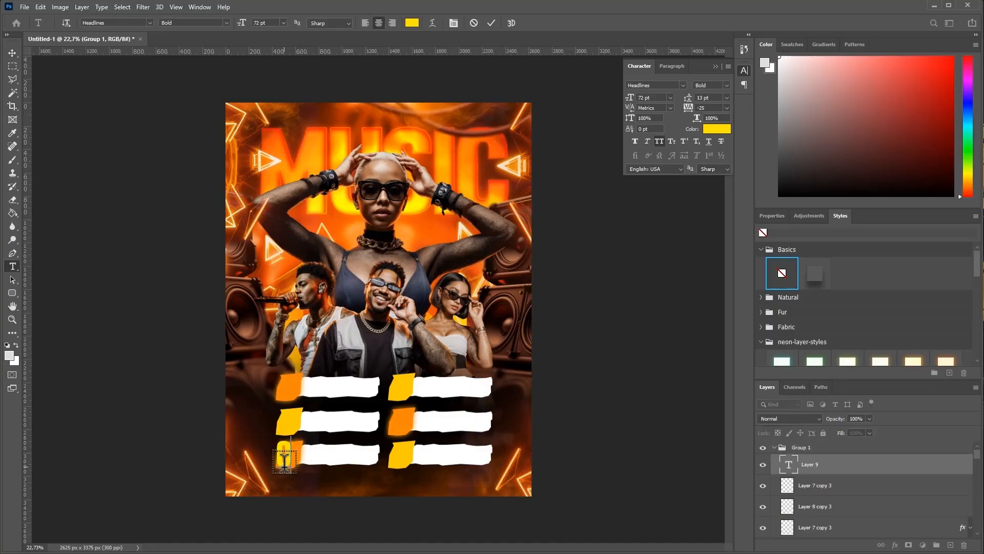
pyautogui.click(12, 53)
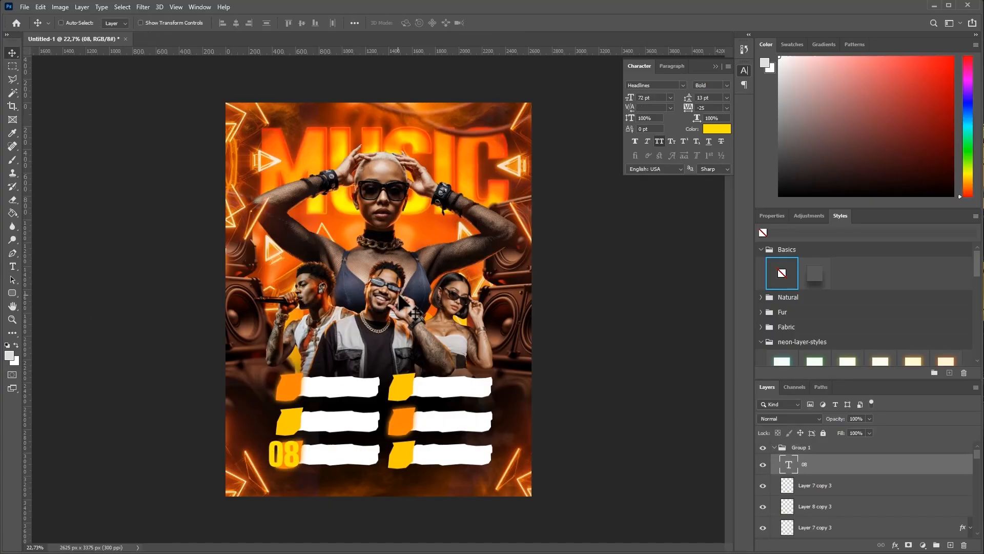
# - Change the date text's font to Afacad and its color to black
pyautogui.write('afa')
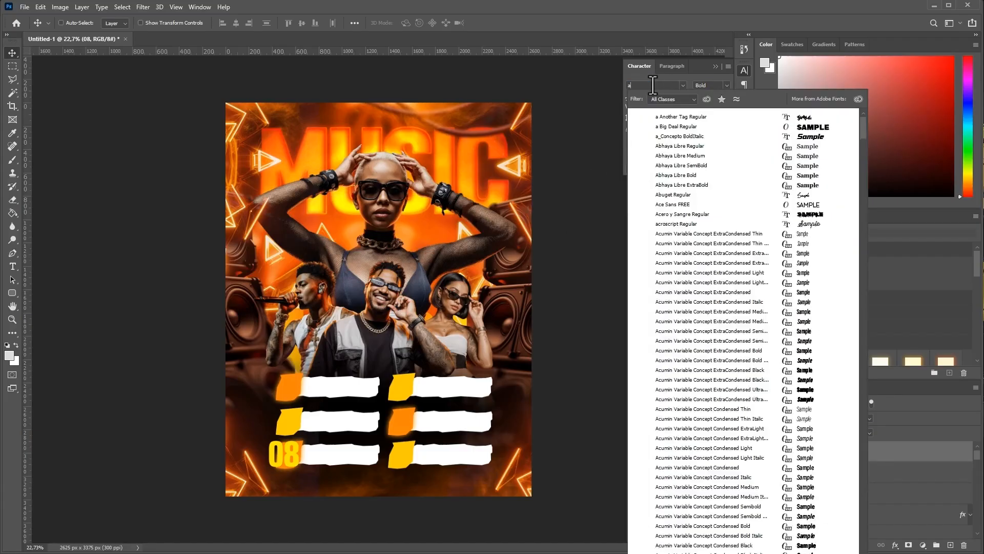
pyautogui.click(657, 113)
pyautogui.click(716, 129)
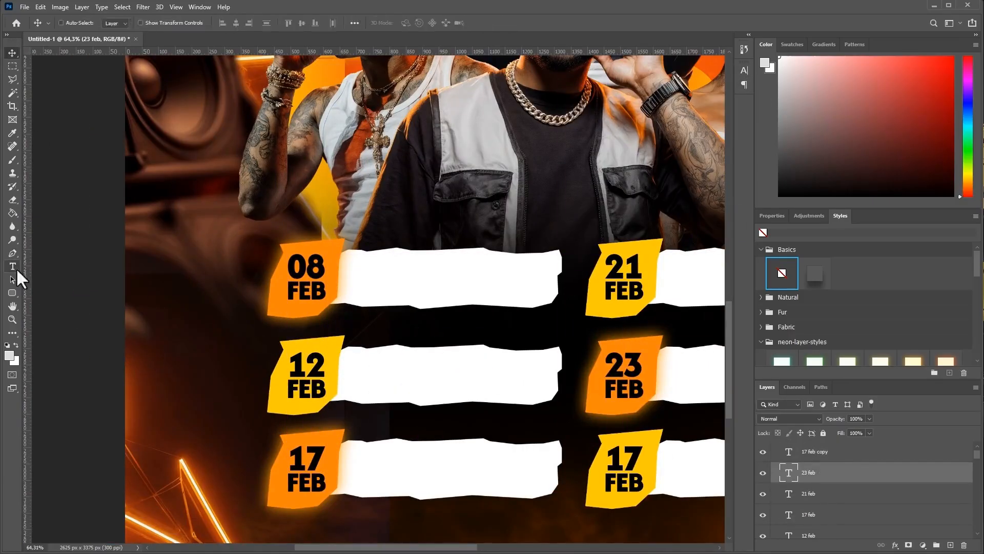
# - Enter the first column's event descriptions: FIRE SHOW LIVE MUSIC for San Diego, PRE PARTY ACOUSTIC for France and DANCE & LIGHT SHOW for Germany
pyautogui.write('fire show live music')
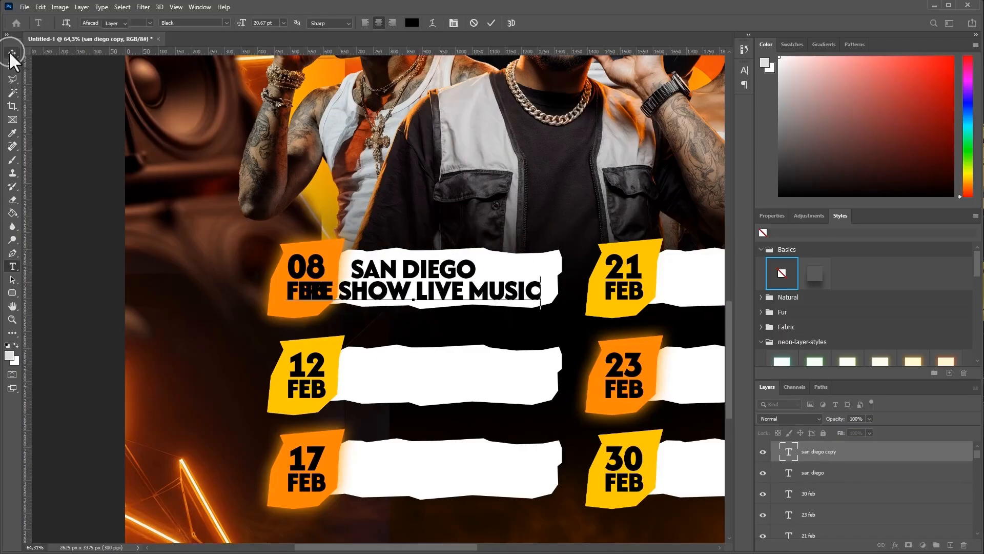
pyautogui.click(850, 488)
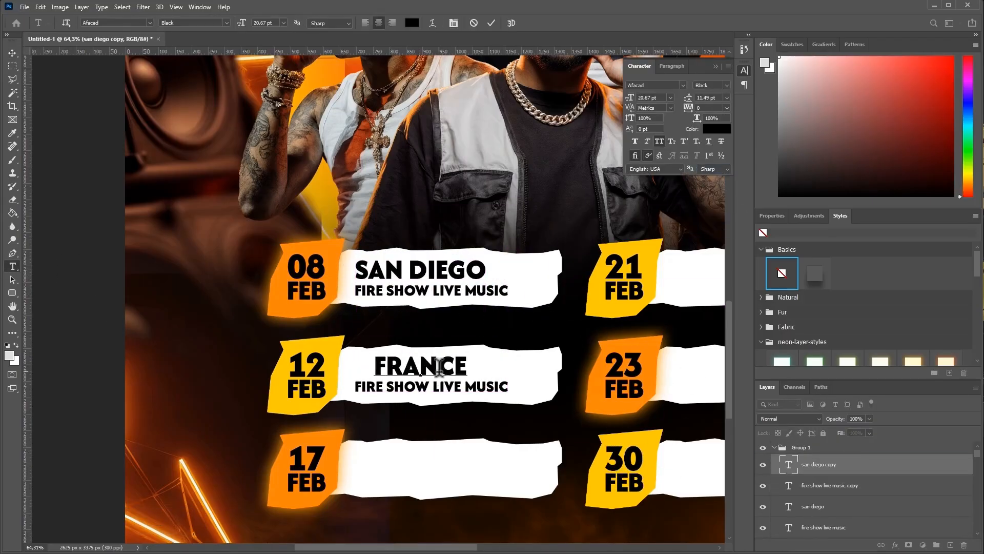
pyautogui.write('pre party acoustic')
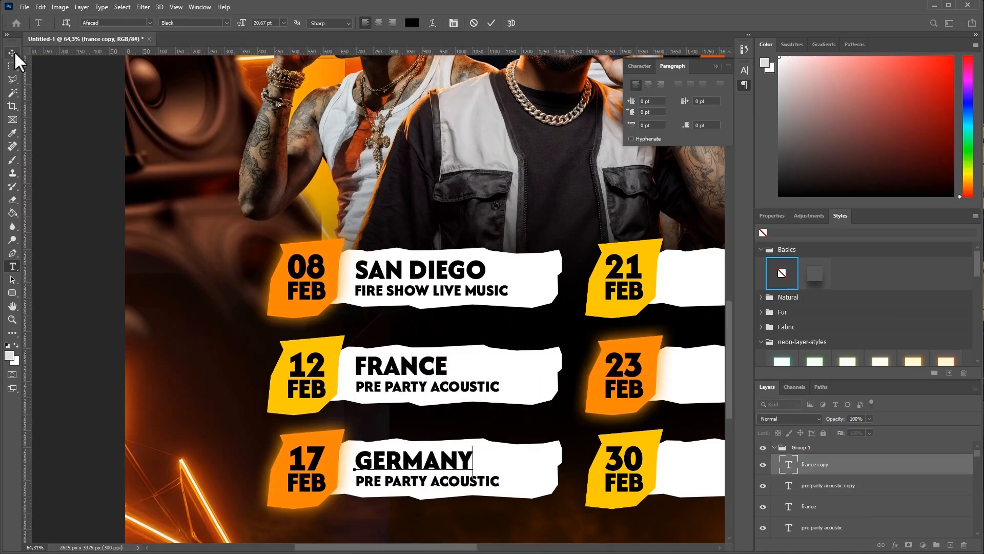
pyautogui.write('dance & light show')
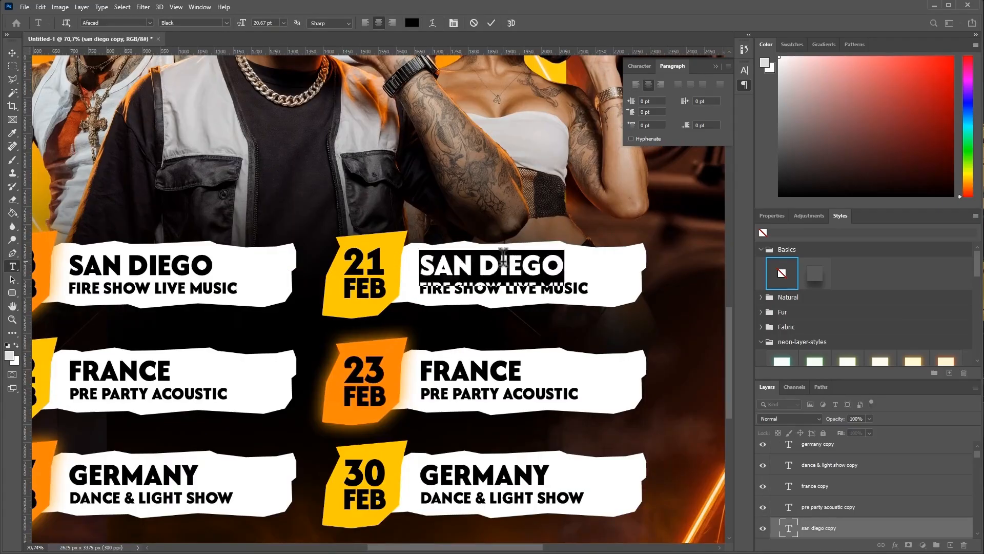
# - Change the 21 FEB entry to PORTUGAL with GUEST DJ SNAKE and the 23 FEB entry to MONACO with LIVE MUSIC
pyautogui.write('portugal')
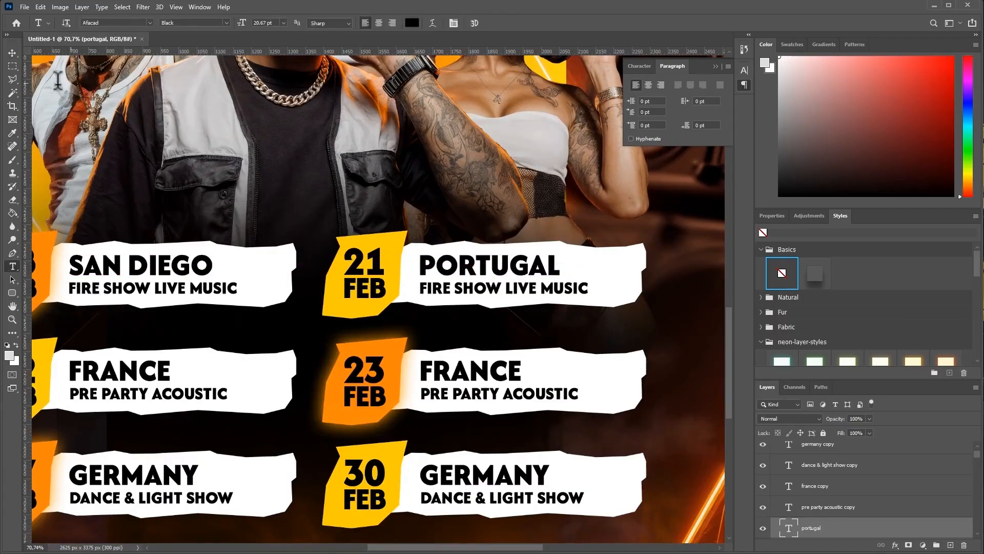
pyautogui.click(12, 53)
pyautogui.click(12, 266)
pyautogui.write('guest dj snakemonaco')
pyautogui.write('live music')
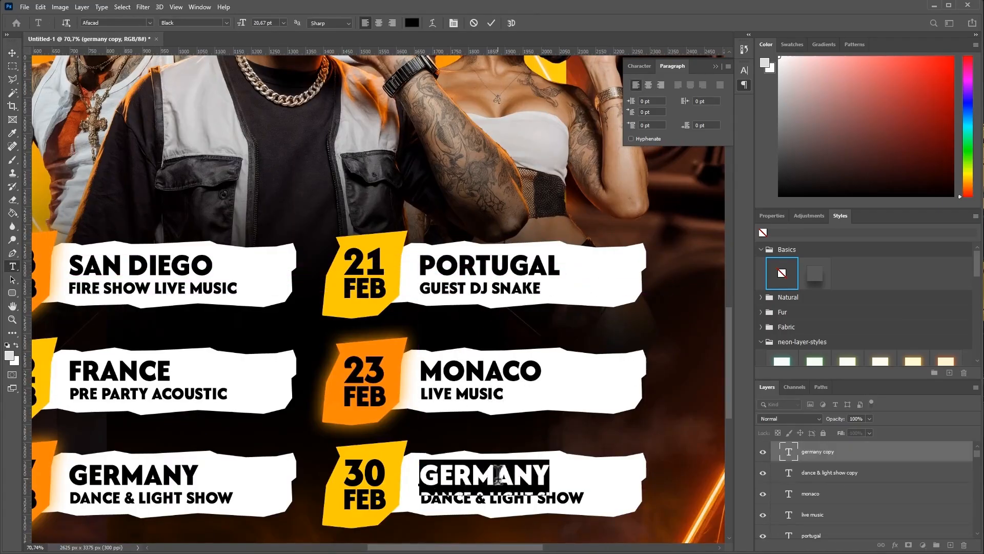
# - Change the 30 FEB entry to BELGIUM with the description CHARITABLE CONCERT
pyautogui.write('belgium')
pyautogui.write('charitable concert')
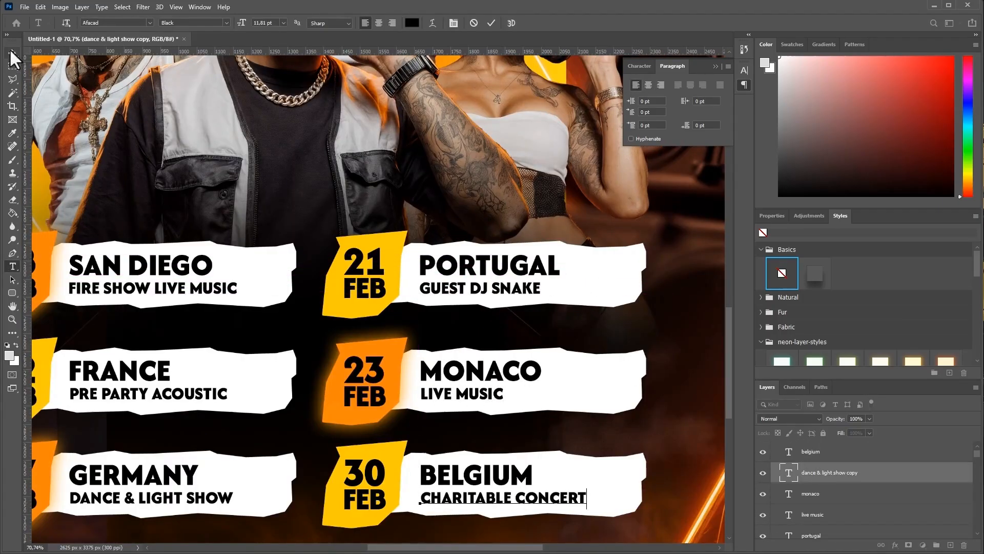
pyautogui.write('v')
pyautogui.hotkey('ctrl', '-')
pyautogui.scroll(-1, 366, 353)
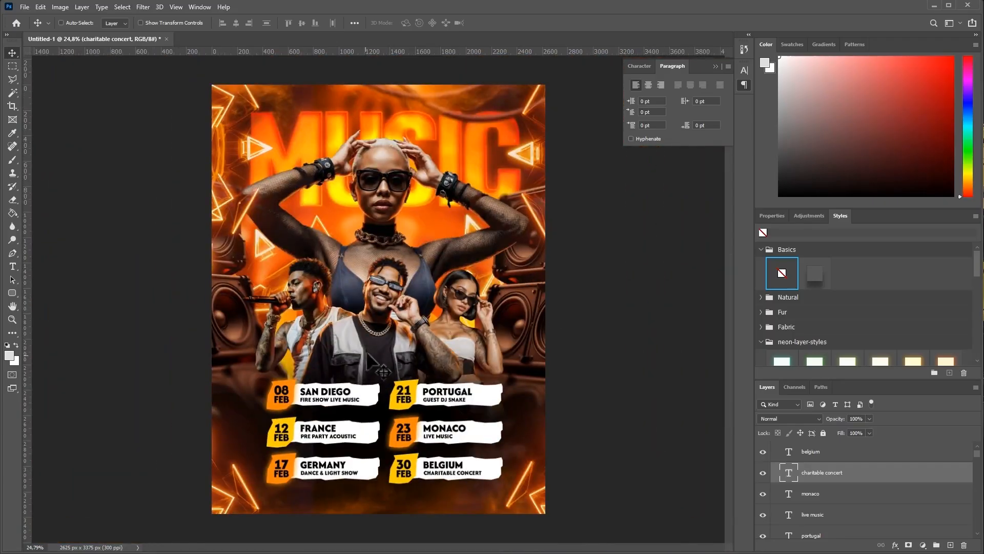
# - Duplicate the BELGIUM text to the empty area below the Germany entry and color the copy white (ffffff)
pyautogui.click(843, 454)
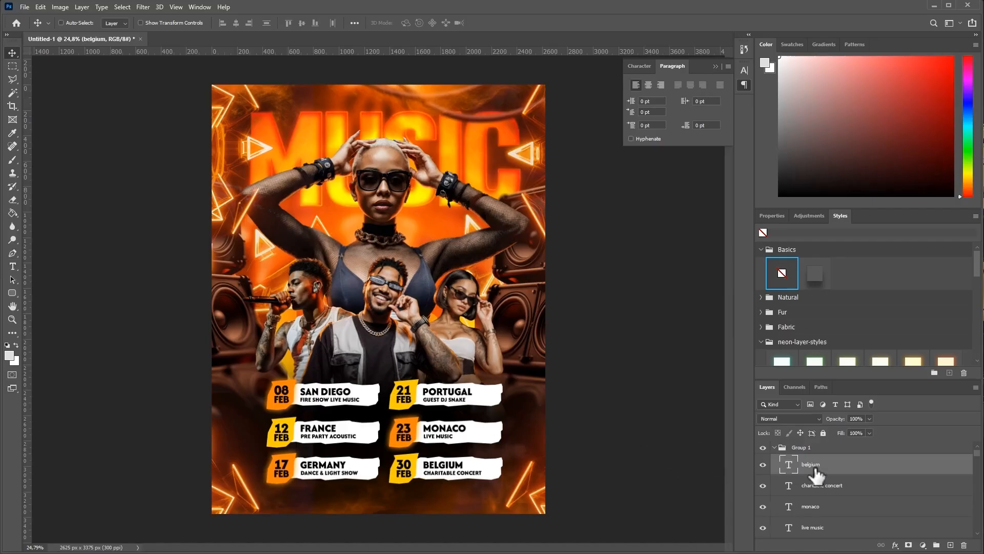
pyautogui.press('alt')
pyautogui.moveTo(456, 451); pyautogui.dragTo(388, 459)
pyautogui.click(639, 66)
pyautogui.click(715, 129)
pyautogui.write('ffffff')
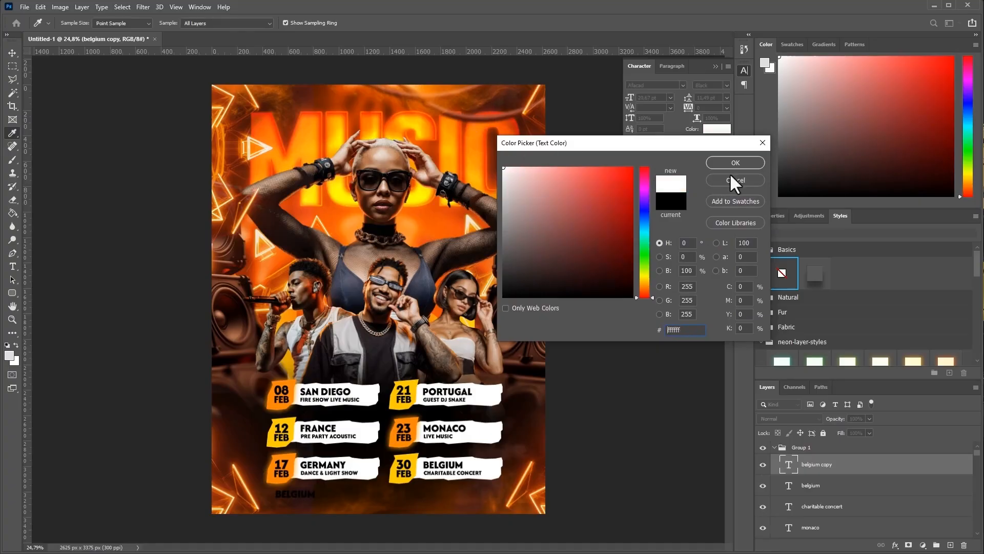
pyautogui.click(730, 160)
# - Reposition the white BELGIUM text below the 17 FEB label and set its font to Built Titling Bold
pyautogui.scroll(4, 326, 425)
pyautogui.moveTo(316, 474); pyautogui.dragTo(469, 294)
pyautogui.scroll(2, 448, 395)
pyautogui.moveTo(543, 360); pyautogui.dragTo(470, 350)
pyautogui.scroll(3, 391, 348)
pyautogui.scroll(-2, 388, 345)
pyautogui.moveTo(388, 346); pyautogui.dragTo(360, 356)
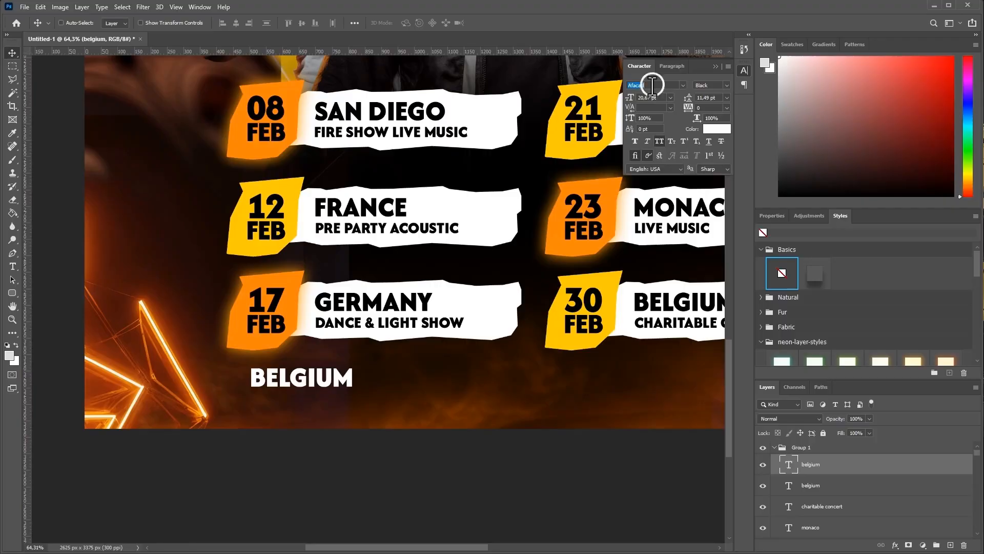
pyautogui.write('built')
pyautogui.click(679, 124)
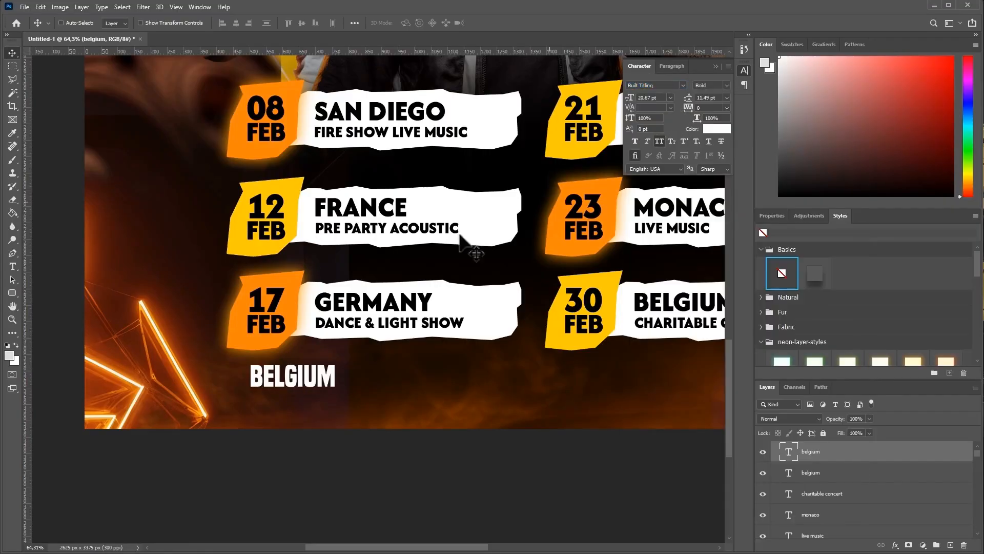
# - Replace the white BELGIUM text below the 17 FEB label with the venue's street address
pyautogui.click(13, 266)
pyautogui.doubleClick(270, 370)
pyautogui.write('23RD')
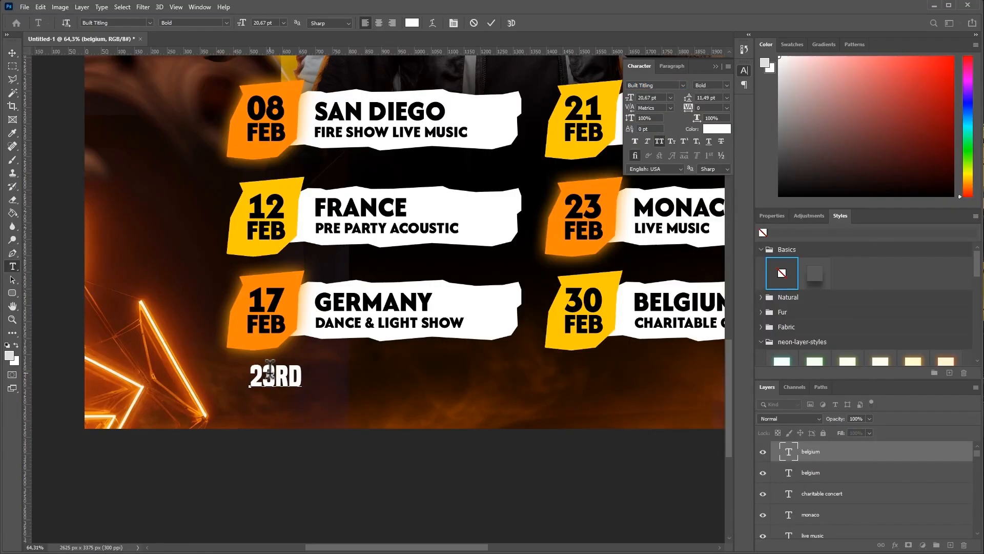
pyautogui.write(' ST CENTRAL beach 234')
pyautogui.click(12, 54)
# - Duplicate the address text below the 30 FEB entry and change the copy to FREE ENTRY | FREE PARKING
pyautogui.moveTo(442, 349); pyautogui.dragTo(656, 349)
pyautogui.click(13, 266)
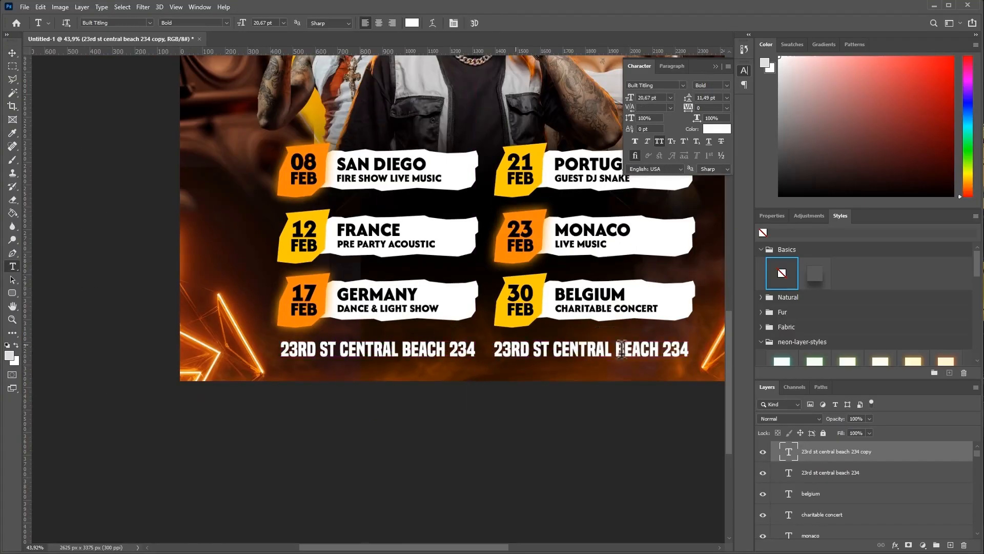
pyautogui.scroll(6, 681, 358)
pyautogui.tripleClick(633, 347)
pyautogui.write('free entry  |  free parking')
pyautogui.click(12, 53)
# - Select both footer texts and scale them down together to 14.65 pt
pyautogui.scroll(-6, 360, 341)
pyautogui.keyDown('shift'); pyautogui.click(878, 475); pyautogui.keyUp('shift')
pyautogui.hotkey('ctrl', 't')
pyautogui.moveTo(549, 332); pyautogui.dragTo(541, 355)
# - Add a third footer text after FREE PARKING reading 18+ ONLY / RSVP, based on a copy of the FREE ENTRY text
pyautogui.click(13, 266)
pyautogui.scroll(6, 550, 345)
pyautogui.tripleClick(456, 343)
pyautogui.write('18+ only /')
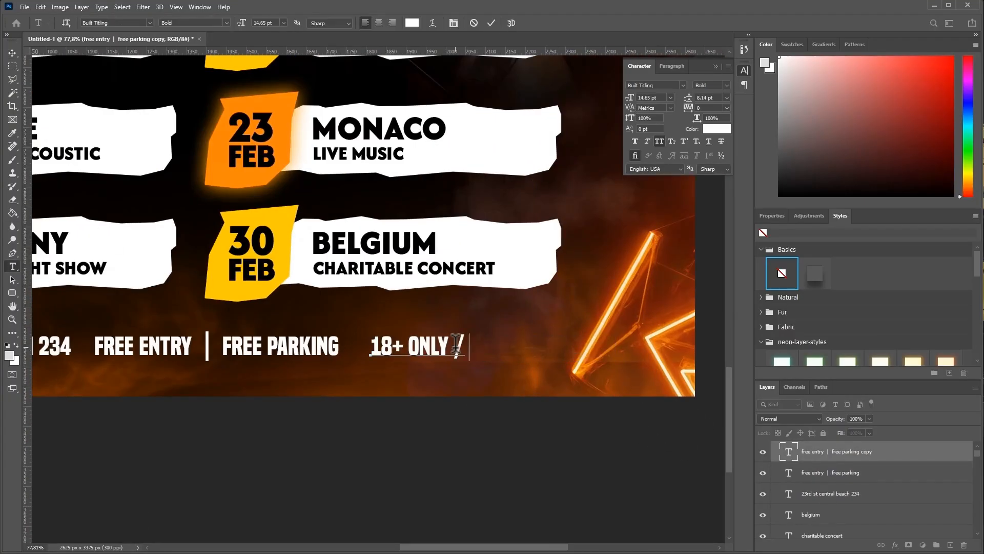
pyautogui.scroll(-6, 456, 345)
pyautogui.click(12, 54)
# - Shift the 18+ ONLY / RSVP and FREE ENTRY texts to the right to even out the footer spacing
pyautogui.hotkey('ctrl', '0')
pyautogui.moveTo(574, 478); pyautogui.dragTo(591, 479)
pyautogui.click(831, 472)
pyautogui.moveTo(533, 453); pyautogui.dragTo(543, 453)
pyautogui.scroll(2, 857, 480)
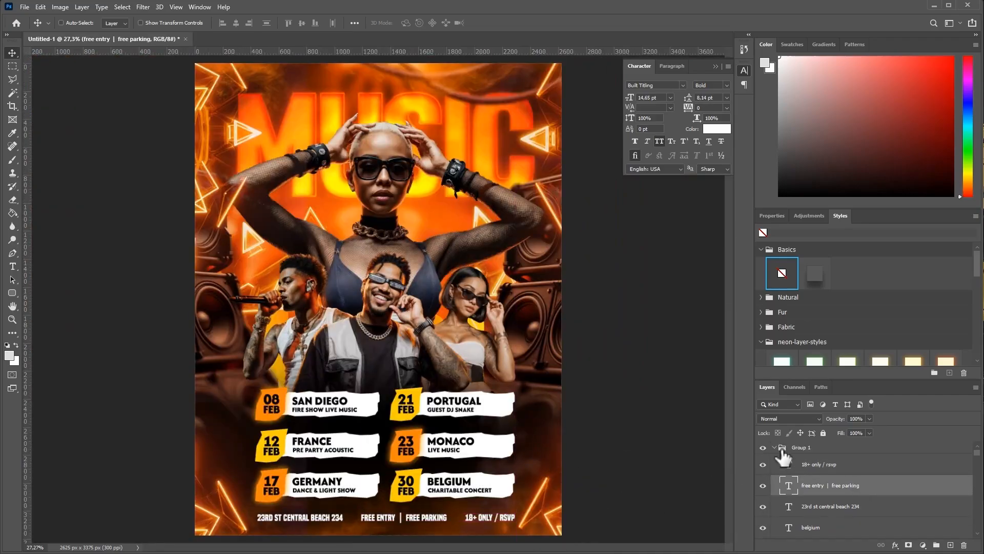
# - Group the text and label layers from 18+ ONLY / RSVP down to Layer 8 copy 3
pyautogui.click(790, 449)
pyautogui.scroll(-6, 831, 487)
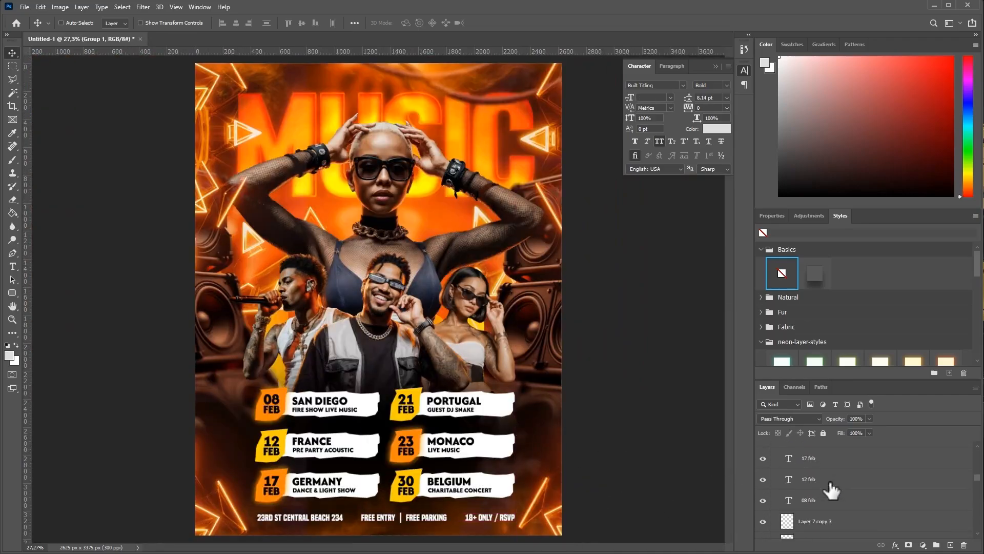
pyautogui.scroll(1, 831, 492)
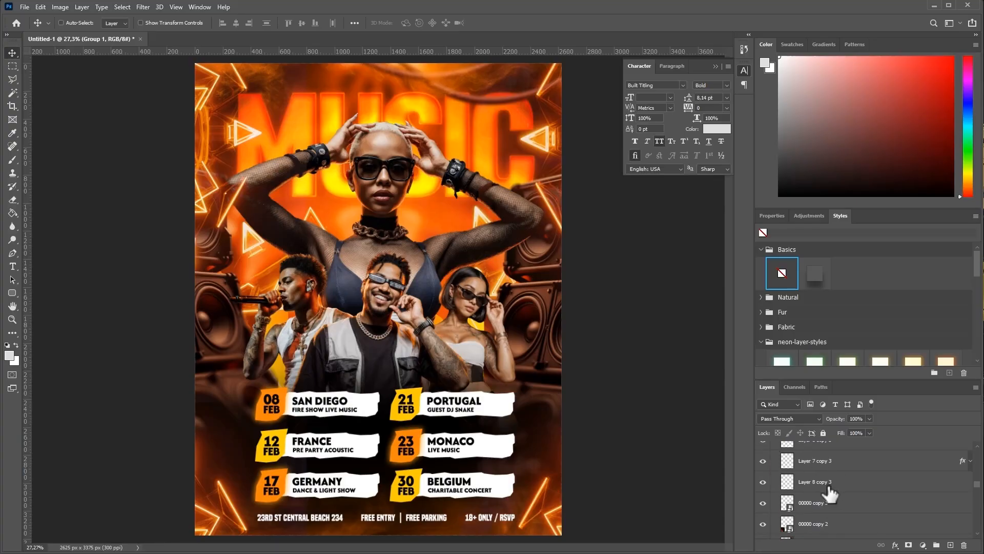
pyautogui.click(764, 481)
pyautogui.click(831, 485)
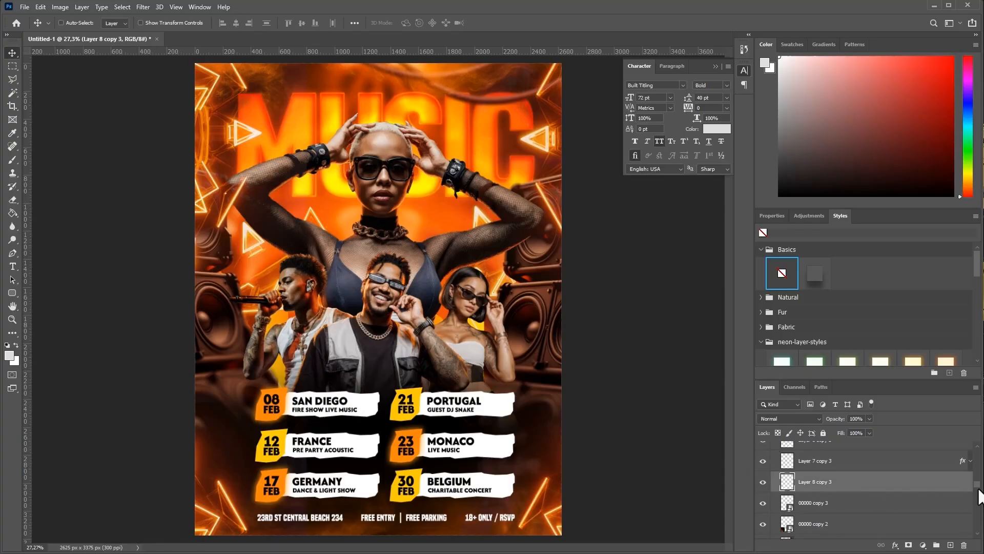
pyautogui.click(763, 502)
pyautogui.click(763, 503)
pyautogui.moveTo(975, 487); pyautogui.dragTo(969, 436)
pyautogui.keyDown('shift'); pyautogui.click(846, 466); pyautogui.keyUp('shift')
pyautogui.click(936, 544)
pyautogui.click(763, 460)
pyautogui.click(763, 460)
# - Move the remaining label shape layers, from Layer 7 copy 2 down to Layer 8, into the new group and collapse it
pyautogui.scroll(-5, 826, 498)
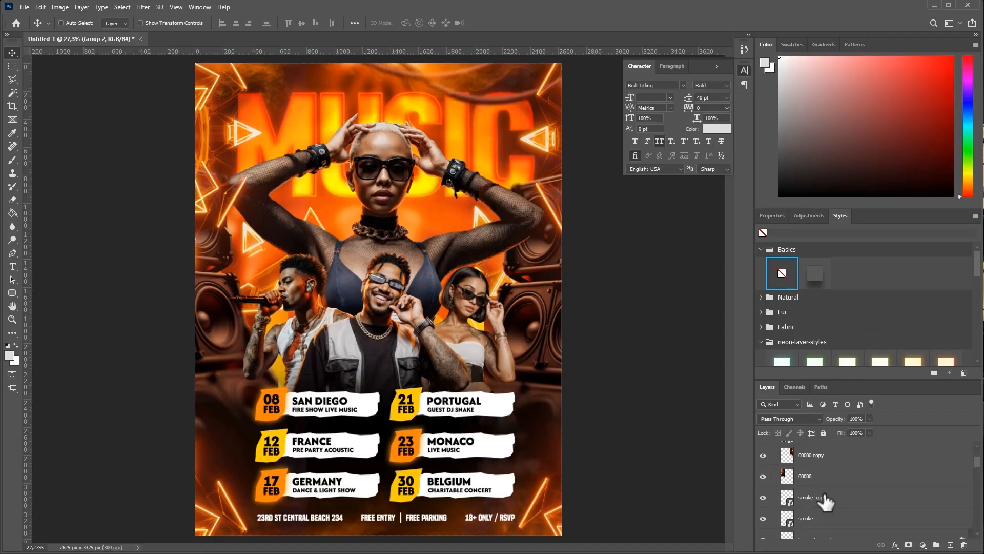
pyautogui.click(833, 503)
pyautogui.keyDown('ctrl'); pyautogui.click(845, 518); pyautogui.keyUp('ctrl')
pyautogui.scroll(-5, 841, 515)
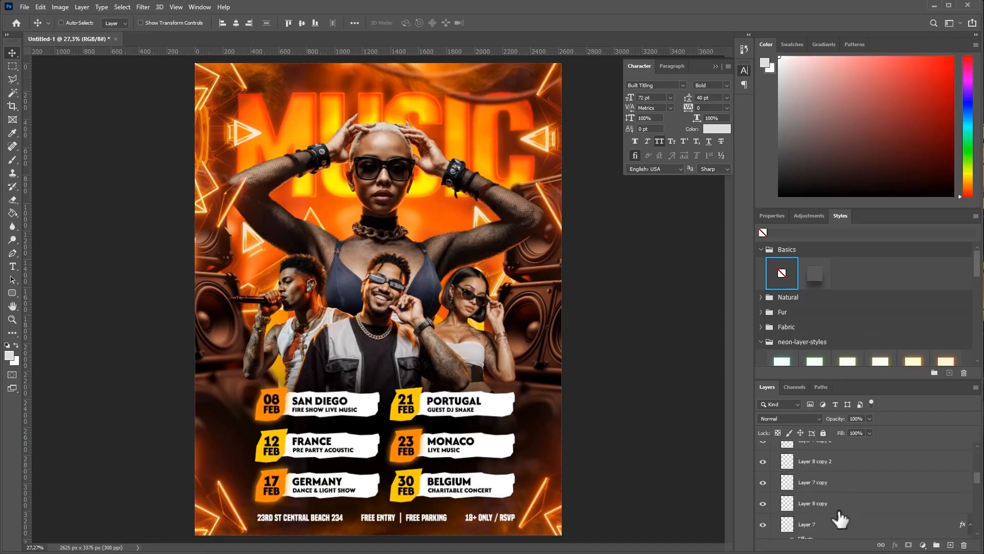
pyautogui.click(763, 512)
pyautogui.click(970, 511)
pyautogui.scroll(-2, 884, 503)
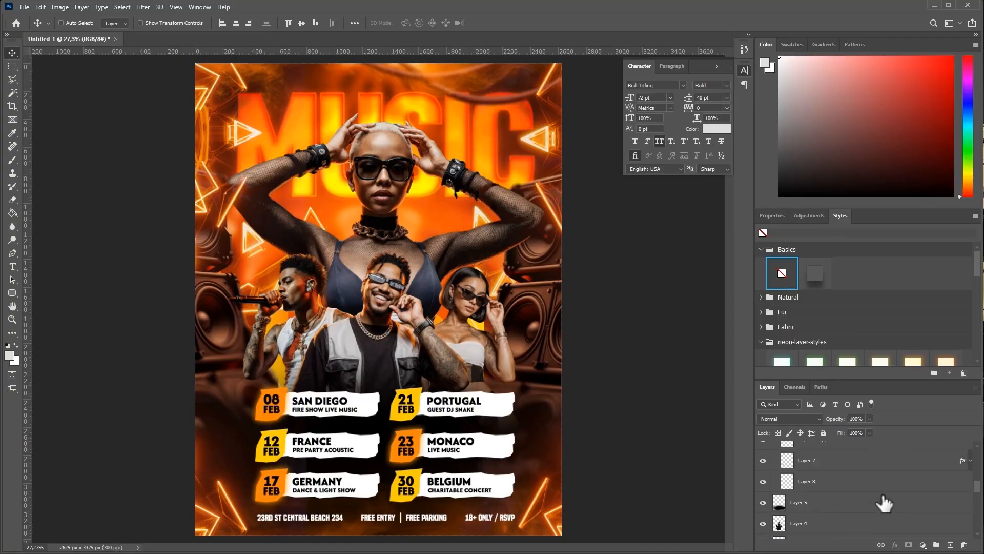
pyautogui.scroll(12, 834, 489)
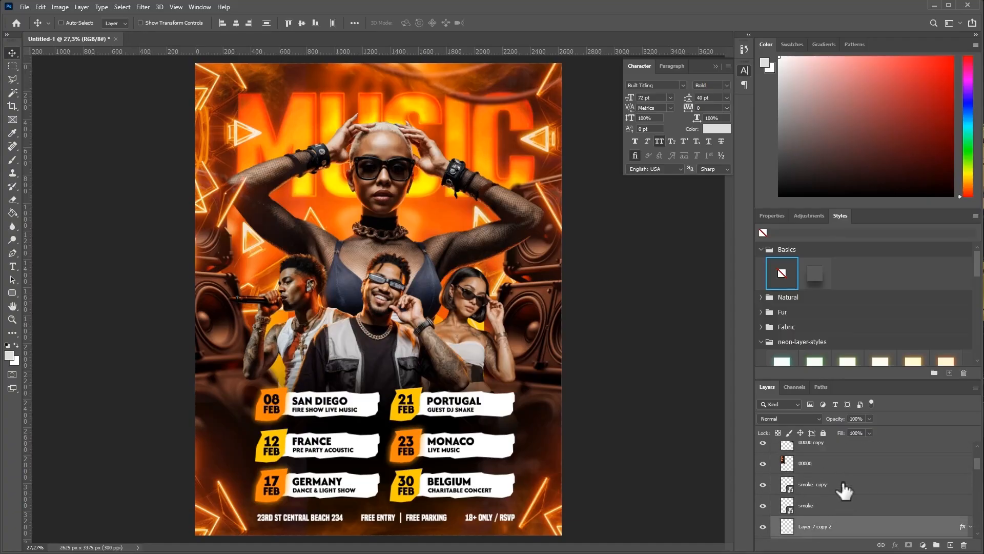
pyautogui.click(783, 460)
pyautogui.scroll(-5, 831, 508)
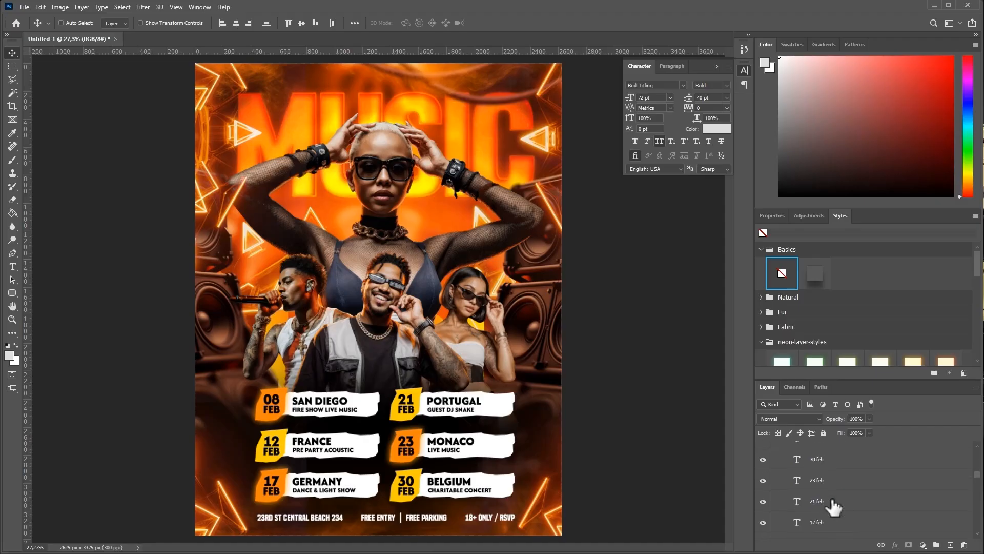
pyautogui.moveTo(825, 516); pyautogui.dragTo(824, 483)
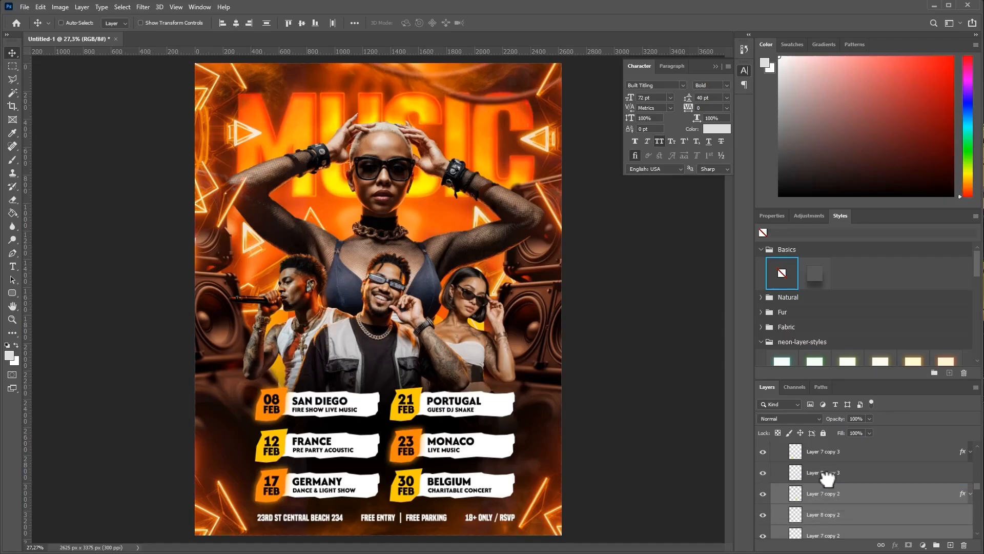
pyautogui.scroll(3, 828, 493)
pyautogui.scroll(3, 828, 486)
pyautogui.click(789, 461)
# - Check the group's contents by toggling its visibility, and move the labels and footer slightly up and left, nudging them right for centering
pyautogui.click(762, 460)
pyautogui.click(763, 460)
pyautogui.click(763, 460)
pyautogui.click(762, 460)
pyautogui.moveTo(568, 420); pyautogui.dragTo(602, 421)
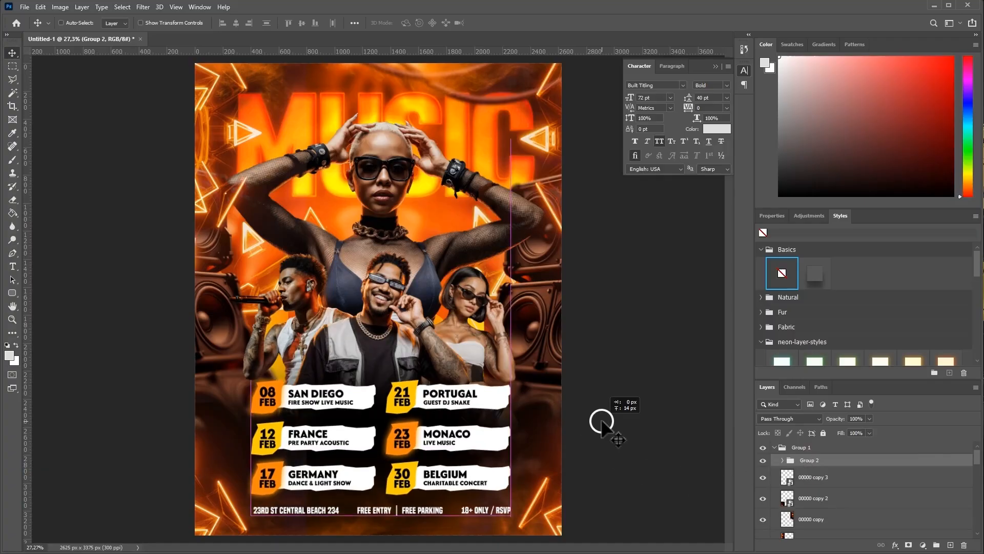
pyautogui.press('Right')
pyautogui.press('Right')
pyautogui.press('Right')
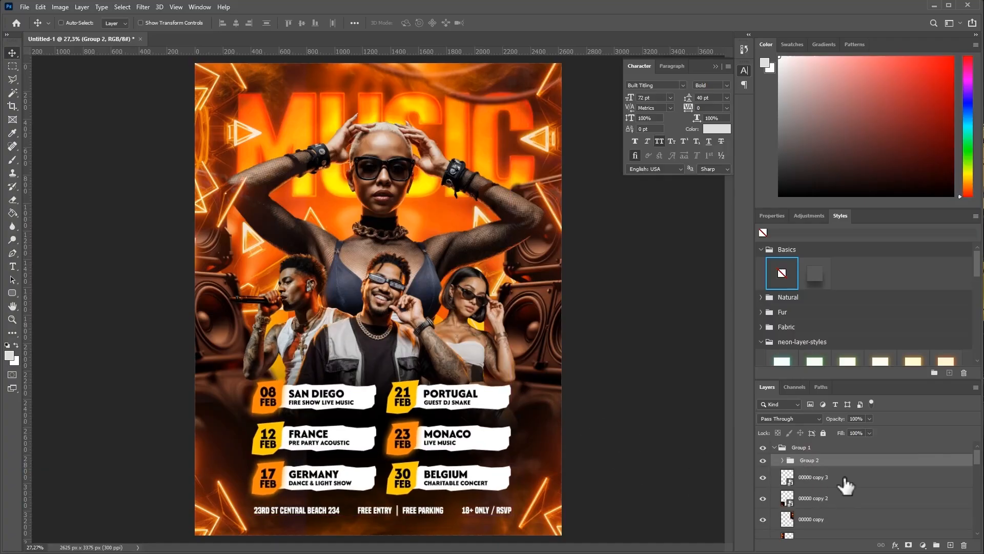
# - Draw a frame of about 667 x 114 px around the address text on a new layer with a 3 px white centered stroke
pyautogui.scroll(12, 279, 450)
pyautogui.moveTo(331, 457); pyautogui.dragTo(375, 197)
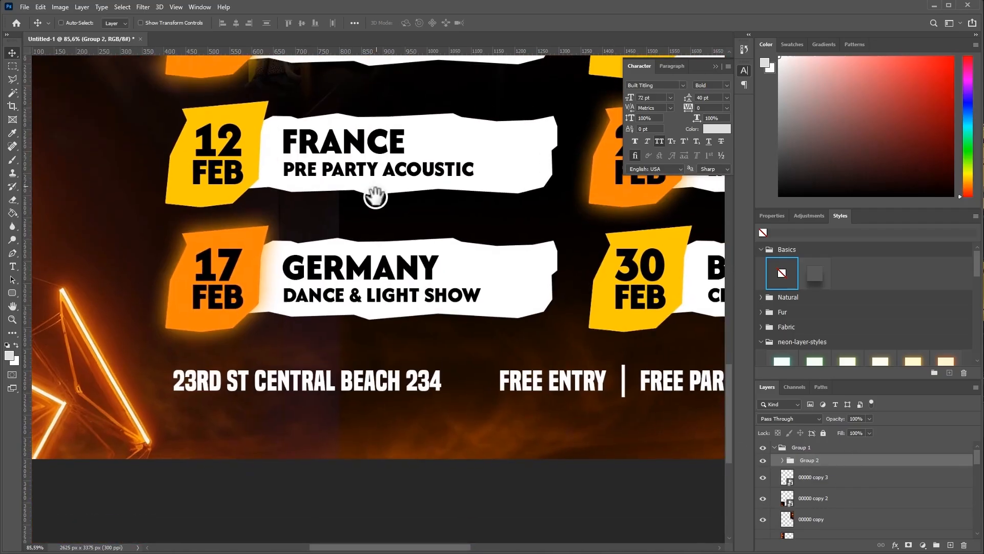
pyautogui.click(12, 66)
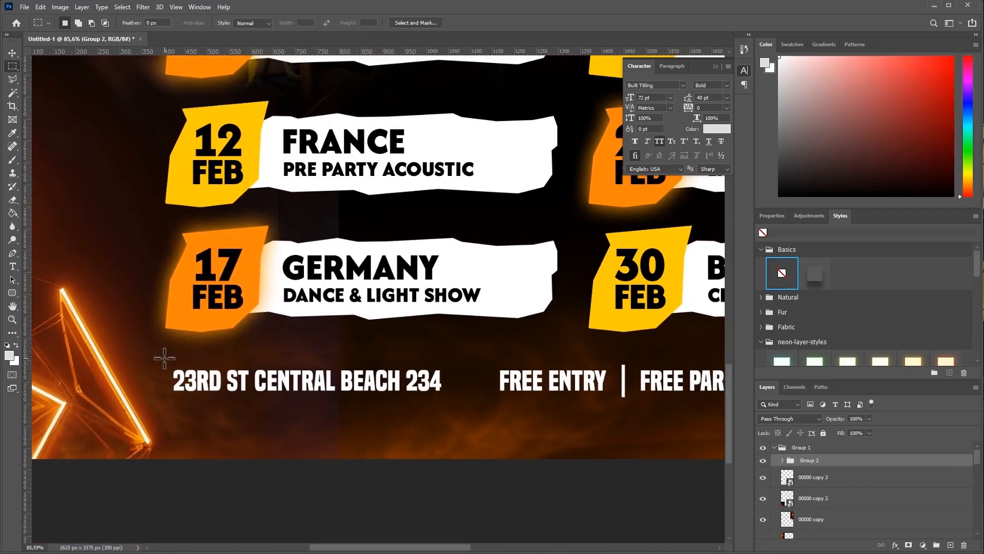
pyautogui.moveTo(414, 393); pyautogui.dragTo(454, 406)
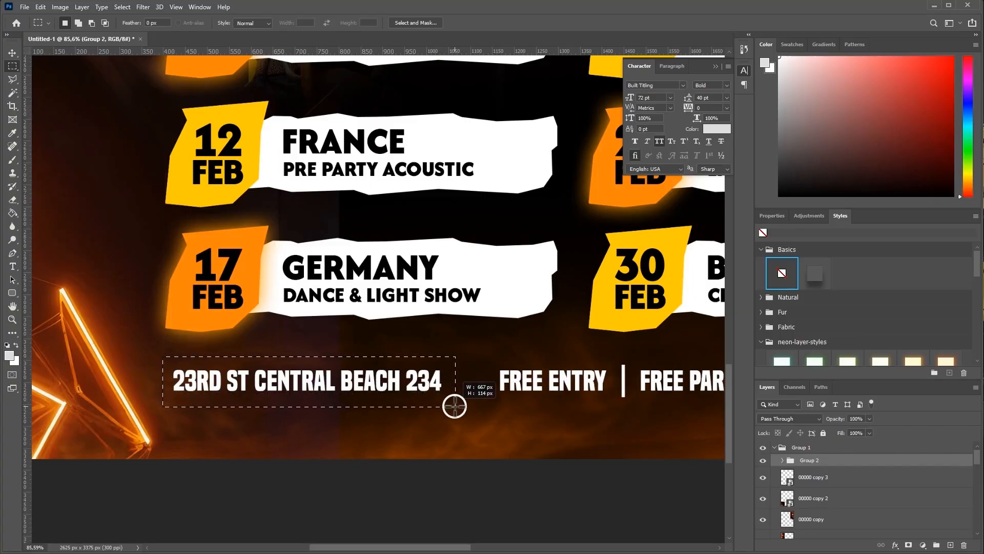
pyautogui.click(950, 545)
pyautogui.click(40, 6)
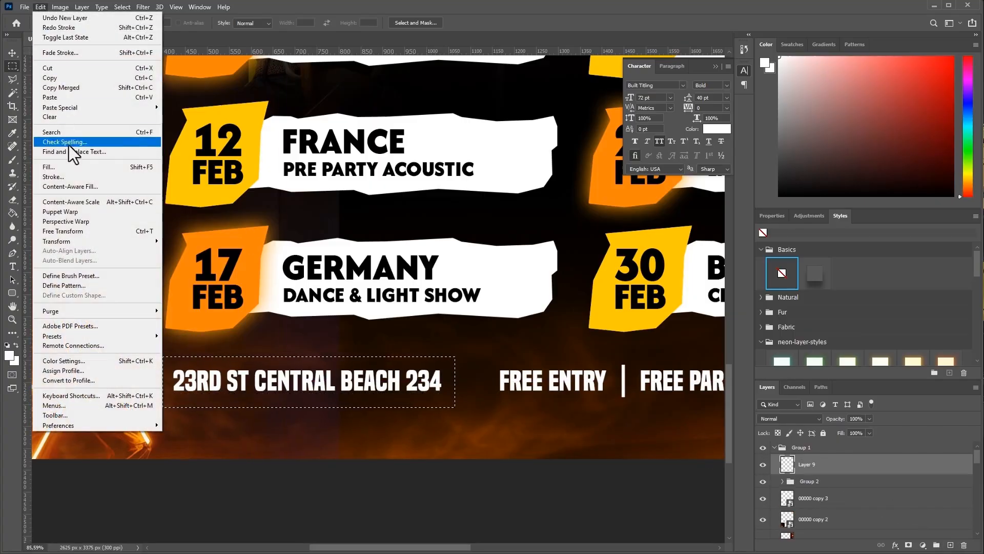
pyautogui.click(57, 176)
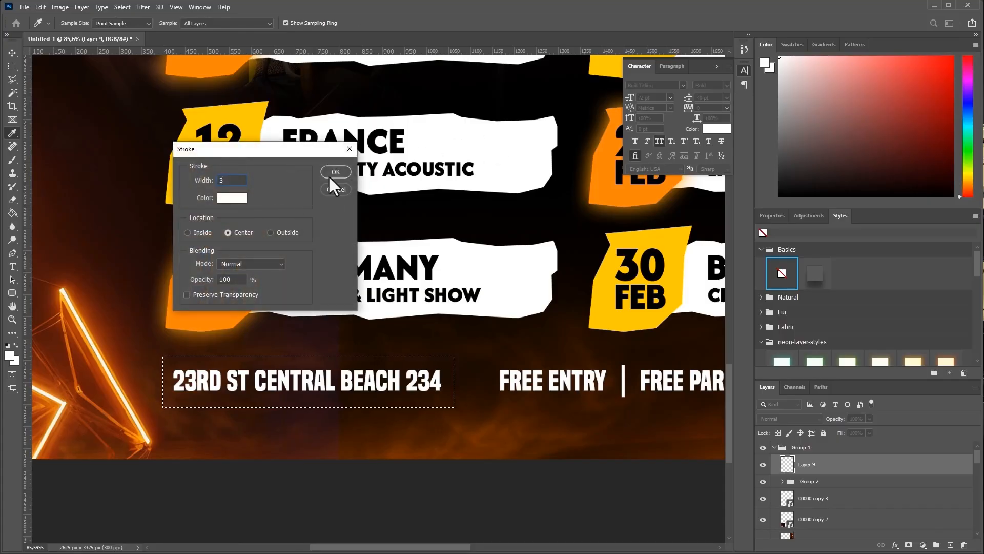
pyautogui.click(333, 173)
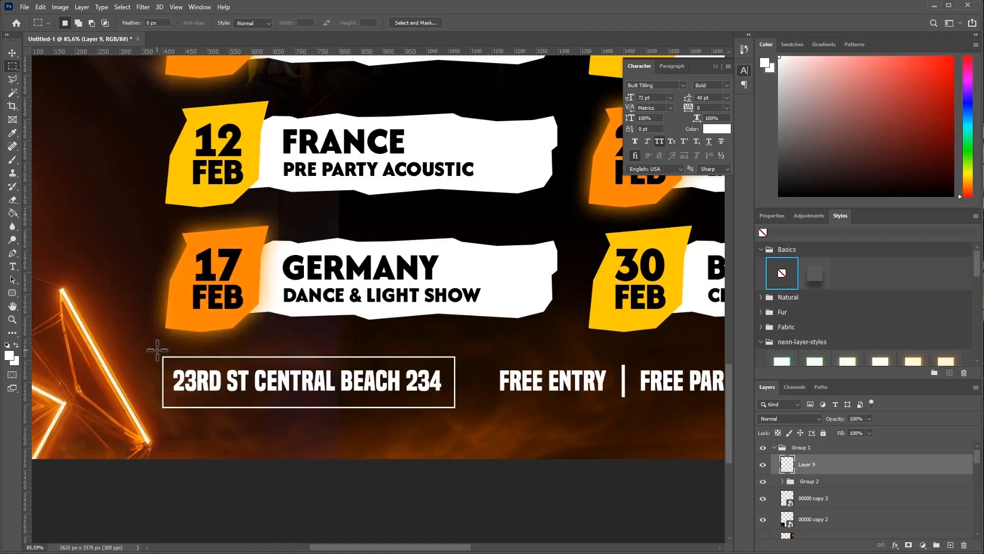
# - Put the upper-left corner of the address frame on its own layer and hide the full frame layer
pyautogui.moveTo(168, 358); pyautogui.dragTo(179, 365)
pyautogui.rightClick(173, 364)
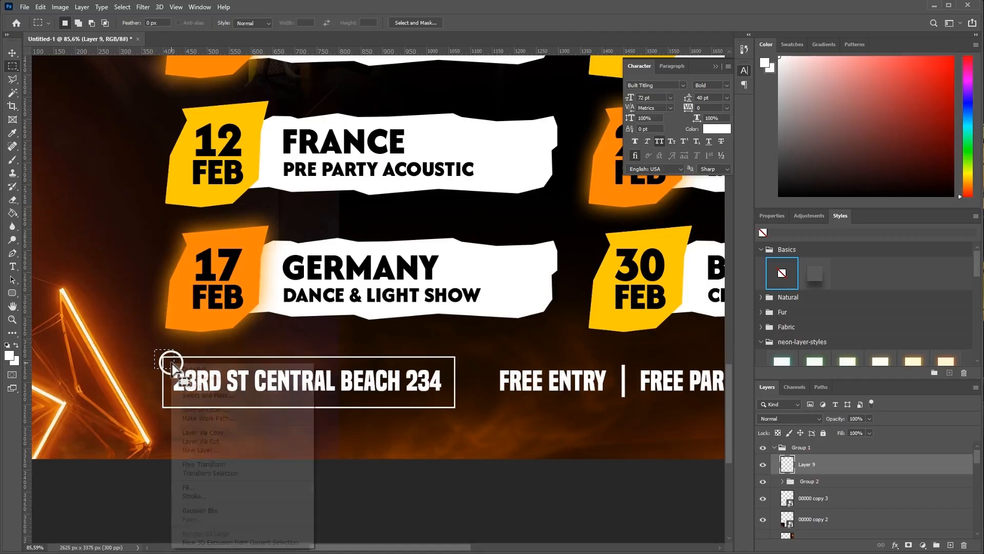
pyautogui.click(223, 441)
pyautogui.click(763, 485)
# - Duplicate the corner mark, flip it horizontally and vertically, and place it at the lower-right end of the address text
pyautogui.click(12, 52)
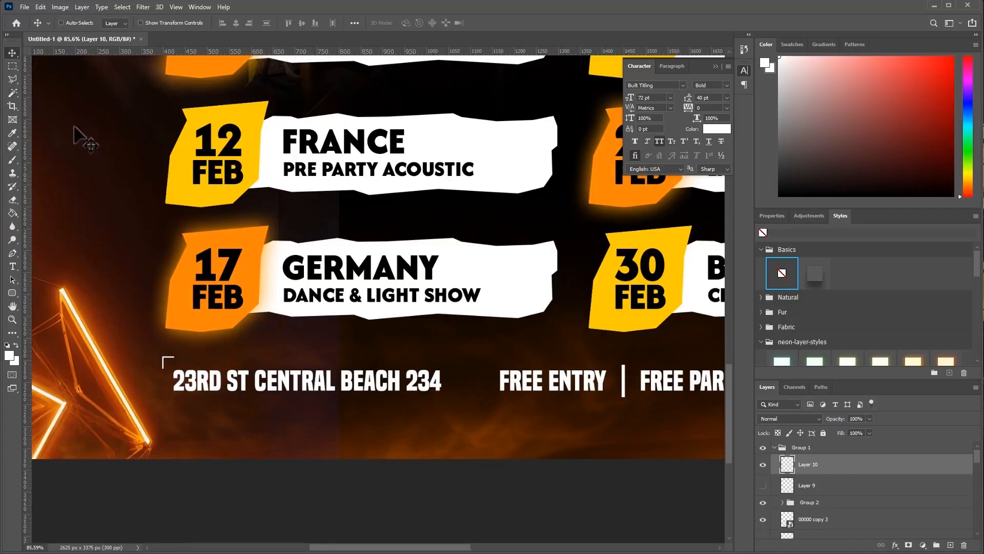
pyautogui.moveTo(241, 354); pyautogui.dragTo(510, 355)
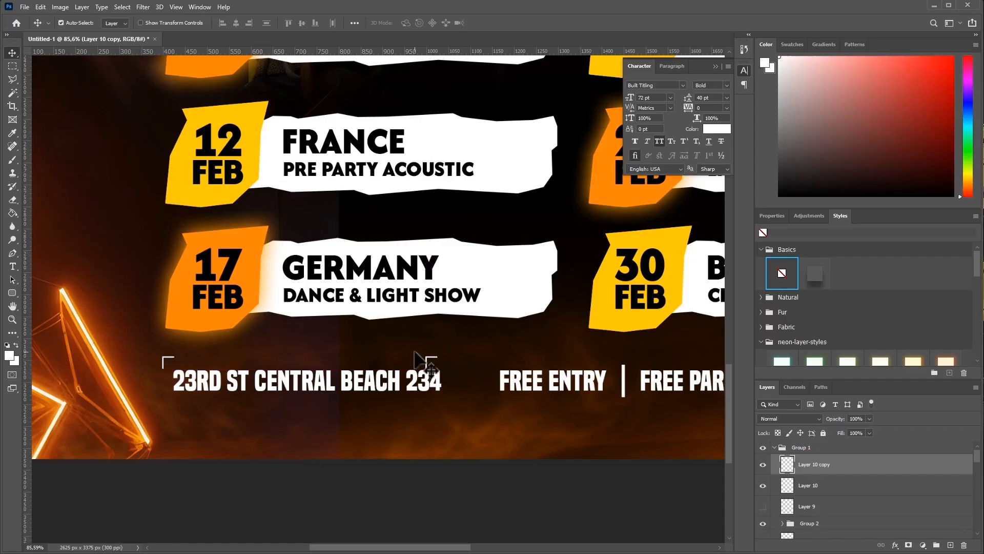
pyautogui.hotkey('ctrl', 't')
pyautogui.rightClick(431, 362)
pyautogui.click(474, 535)
pyautogui.rightClick(431, 363)
pyautogui.click(484, 542)
pyautogui.press('Return')
pyautogui.moveTo(466, 358); pyautogui.dragTo(482, 389)
pyautogui.press('Left')
pyautogui.press('Left')
pyautogui.press('Left')
# - Duplicate both corner marks and position the copies around the 18+ ONLY / RSVP text
pyautogui.scroll(-4, 366, 332)
pyautogui.moveTo(518, 332); pyautogui.dragTo(337, 336)
pyautogui.keyDown('ctrl'); pyautogui.click(815, 485); pyautogui.keyUp('ctrl')
pyautogui.moveTo(162, 378); pyautogui.dragTo(603, 395)
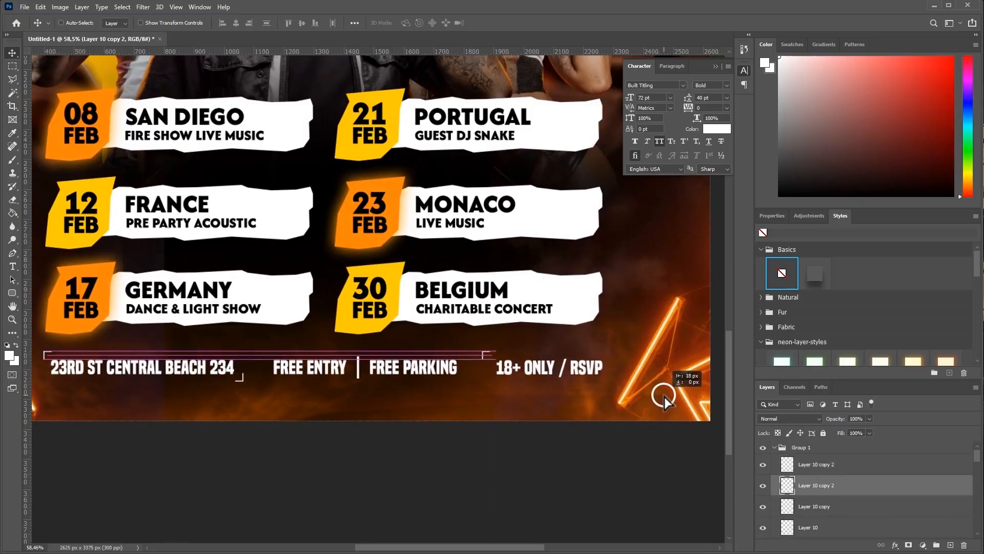
pyautogui.click(814, 463)
pyautogui.moveTo(688, 388); pyautogui.dragTo(572, 392)
# - Flip the copied corner pair so it frames the lower-left and upper-right of 18+ ONLY / RSVP, and fine-tune the upper mark
pyautogui.click(845, 486)
pyautogui.keyDown('ctrl'); pyautogui.click(819, 464); pyautogui.keyUp('ctrl')
pyautogui.hotkey('ctrl', 't')
pyautogui.rightClick(586, 384)
pyautogui.click(623, 543)
pyautogui.press('Return')
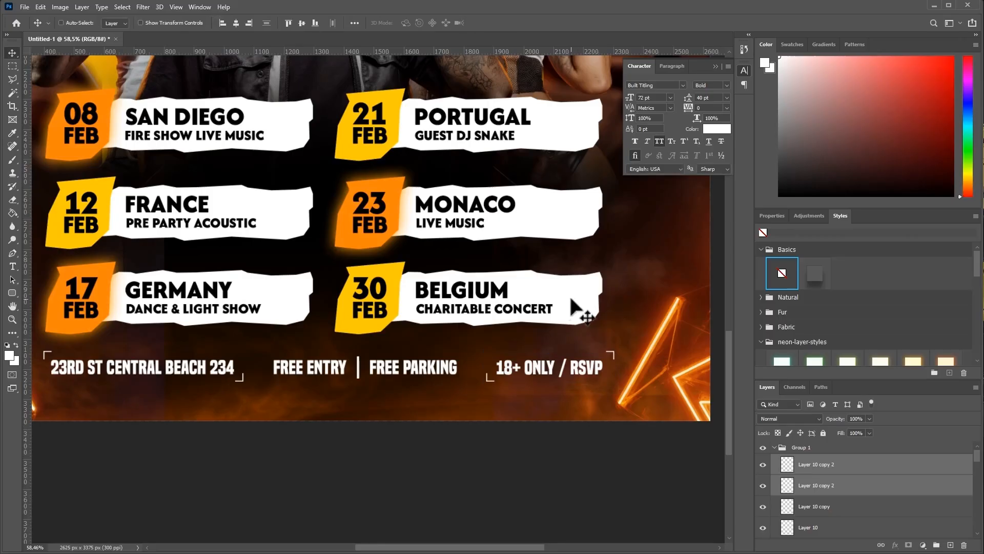
pyautogui.click(792, 464)
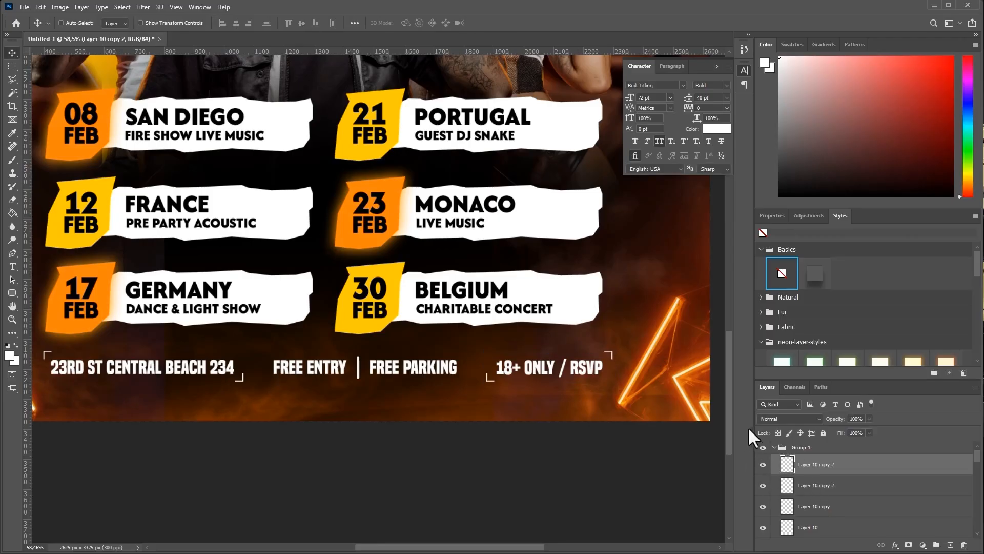
pyautogui.scroll(-4, 417, 280)
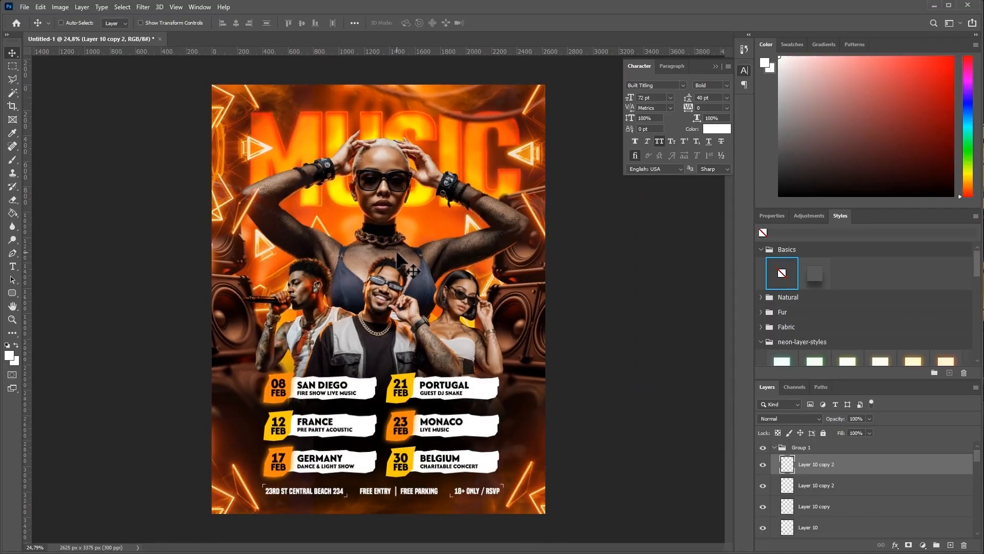
# - On a new layer, paint a soft spot about 1800 px wide above the date labels in orange sampled from the MUSIC background
pyautogui.click(715, 66)
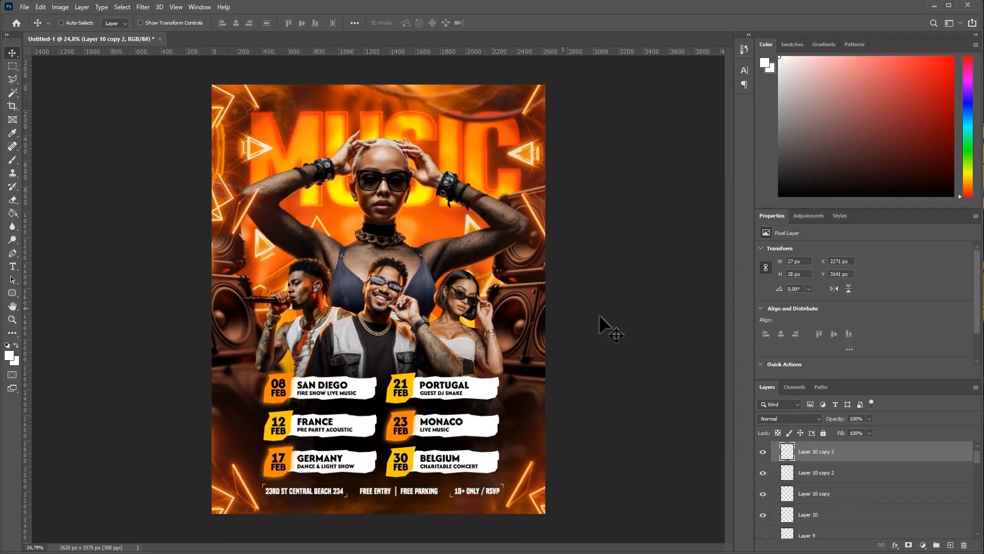
pyautogui.click(949, 545)
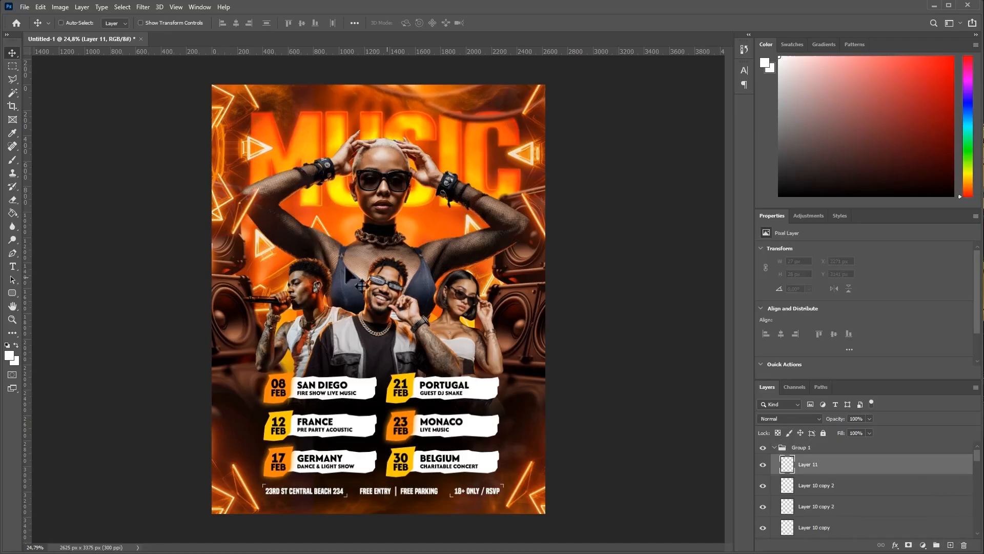
pyautogui.click(13, 160)
pyautogui.keyDown('alt'); pyautogui.click(504, 136); pyautogui.keyUp('alt')
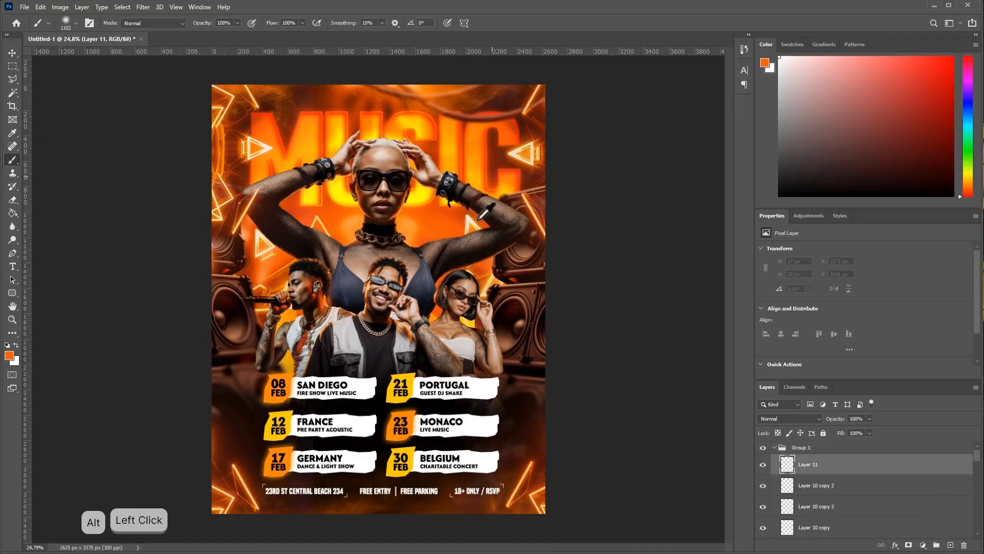
pyautogui.click(376, 373)
# - Turn the orange spot into a small Lighten-mode glow over the 08 FEB label, layered beneath the label group
pyautogui.click(12, 52)
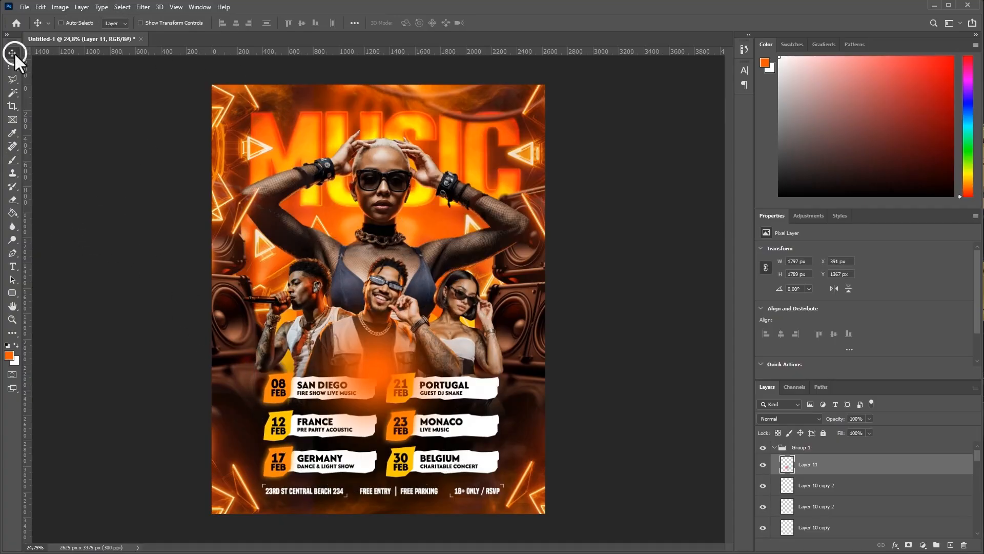
pyautogui.moveTo(812, 462); pyautogui.dragTo(811, 454)
pyautogui.click(764, 485)
pyautogui.click(789, 419)
pyautogui.click(775, 430)
pyautogui.hotkey('ctrl', 't')
pyautogui.moveTo(490, 258); pyautogui.dragTo(345, 403)
pyautogui.press('Return')
pyautogui.moveTo(370, 440); pyautogui.dragTo(345, 383)
pyautogui.moveTo(822, 464)
pyautogui.mouseDown()
pyautogui.moveTo(827, 541)
pyautogui.moveTo(831, 476)
pyautogui.mouseUp()
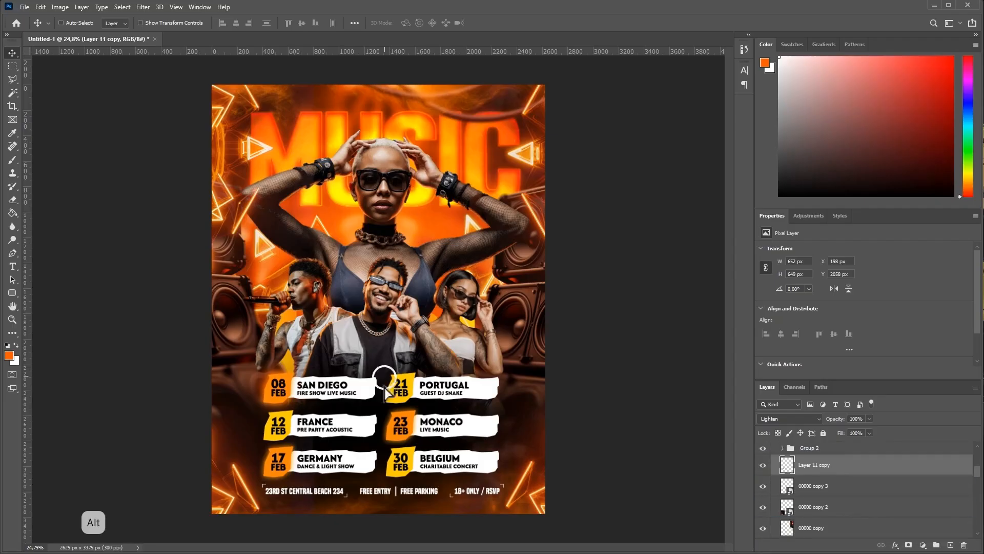
# - Duplicate the orange glow onto the 17 FEB and 23 FEB labels, adjusting its size
pyautogui.moveTo(384, 376); pyautogui.dragTo(386, 448)
pyautogui.hotkey('ctrl', 't')
pyautogui.moveTo(320, 419); pyautogui.dragTo(457, 416)
pyautogui.press('Return')
# - Paint a soft spot at the 21 FEB label on a new layer in yellow sampled from that label
pyautogui.click(950, 545)
pyautogui.click(13, 160)
pyautogui.keyDown('alt'); pyautogui.click(409, 383); pyautogui.keyUp('alt')
pyautogui.click(405, 375)
# - Scale down the yellow spot around the 21 FEB label and set its blend mode to Lighten
pyautogui.click(13, 53)
pyautogui.hotkey('ctrl', 't')
pyautogui.moveTo(519, 261); pyautogui.dragTo(417, 320)
pyautogui.press('Return')
pyautogui.click(784, 419)
pyautogui.click(772, 430)
pyautogui.hotkey('ctrl', 't')
pyautogui.moveTo(441, 409); pyautogui.dragTo(438, 406)
pyautogui.press('Return')
# - Duplicate the yellow glow onto the 12 FEB and 30 FEB labels
pyautogui.moveTo(502, 342); pyautogui.dragTo(370, 388)
pyautogui.hotkey('ctrl', 't')
pyautogui.moveTo(306, 397); pyautogui.dragTo(477, 434)
pyautogui.press('Return')
# - Set the opacity of the three orange glow layers behind the orange date labels to 64%
pyautogui.scroll(-2, 852, 496)
pyautogui.click(861, 518)
pyautogui.keyDown('shift'); pyautogui.click(907, 478); pyautogui.keyUp('shift')
pyautogui.click(869, 419)
pyautogui.moveTo(871, 430); pyautogui.dragTo(851, 427)
pyautogui.click(853, 497)
pyautogui.scroll(-1, 843, 501)
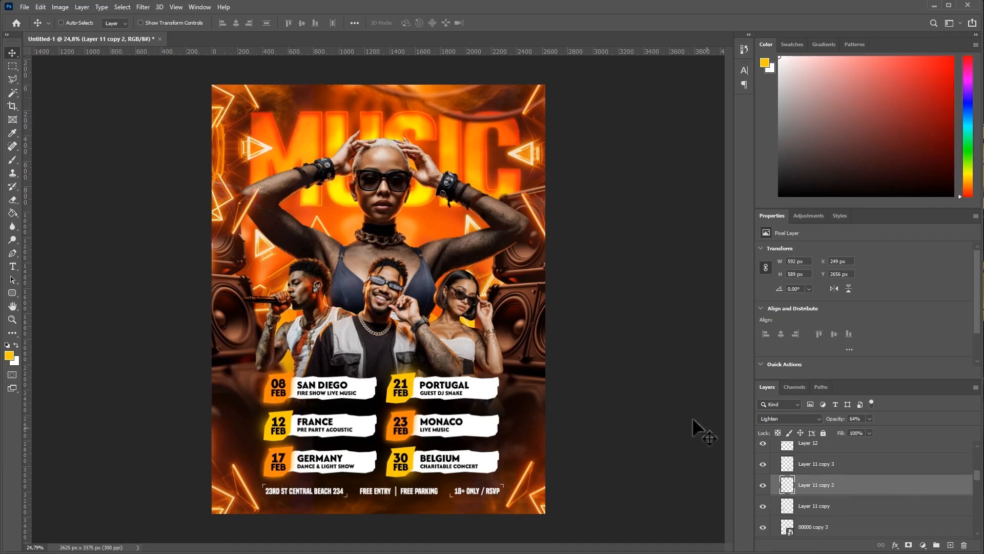
# - Duplicate a glow up onto the lead performer, change its blend mode, resize it and shift it towards her arm
pyautogui.scroll(5, 843, 485)
pyautogui.click(825, 466)
pyautogui.click(762, 464)
pyautogui.moveTo(425, 405); pyautogui.dragTo(420, 239)
pyautogui.click(790, 418)
pyautogui.click(770, 410)
pyautogui.hotkey('ctrl', 't')
pyautogui.moveTo(399, 156)
pyautogui.mouseDown()
pyautogui.moveTo(303, 215)
pyautogui.moveTo(386, 158)
pyautogui.mouseUp()
pyautogui.moveTo(434, 108); pyautogui.dragTo(386, 138)
pyautogui.press('Return')
pyautogui.moveTo(368, 223); pyautogui.dragTo(479, 218)
# - Paint a large soft orange spot over the performers on a new layer and set its blend mode to Lighten
pyautogui.click(13, 160)
pyautogui.click(9, 355)
pyautogui.click(647, 288)
pyautogui.press('Return')
pyautogui.click(950, 545)
pyautogui.click(388, 293)
pyautogui.click(12, 53)
pyautogui.click(782, 418)
pyautogui.click(786, 431)
pyautogui.moveTo(577, 341); pyautogui.dragTo(526, 313)
pyautogui.press('Delete')
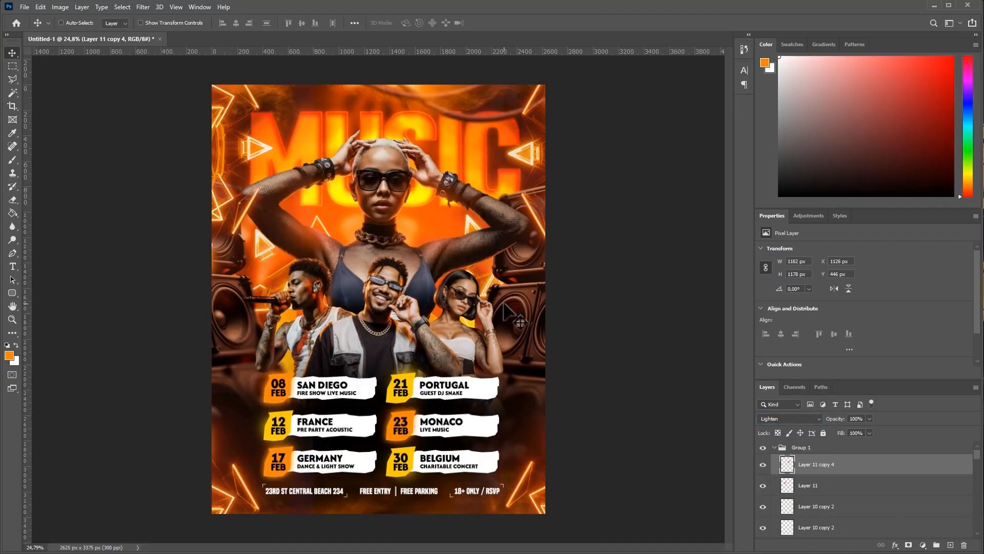
# - Reposition the large orange glow near the right speakers and set its blend mode to Linear Dodge (Add)
pyautogui.scroll(-1, 803, 474)
pyautogui.moveTo(507, 264)
pyautogui.mouseDown()
pyautogui.moveTo(511, 279)
pyautogui.moveTo(476, 325)
pyautogui.mouseUp()
pyautogui.click(789, 419)
pyautogui.click(797, 451)
# - Duplicate the orange glow to the flyer's left edge, stretch it vertically, set its opacity to 72% and copy it to the right edge
pyautogui.moveTo(504, 292); pyautogui.dragTo(325, 285)
pyautogui.hotkey('ctrl', 't')
pyautogui.moveTo(217, 348); pyautogui.dragTo(213, 456)
pyautogui.moveTo(229, 368)
pyautogui.mouseDown()
pyautogui.moveTo(217, 348)
pyautogui.moveTo(220, 357)
pyautogui.mouseUp()
pyautogui.doubleClick(241, 354)
pyautogui.moveTo(870, 419); pyautogui.dragTo(855, 430)
pyautogui.moveTo(207, 314); pyautogui.dragTo(541, 342)
pyautogui.moveTo(637, 391); pyautogui.dragTo(634, 370)
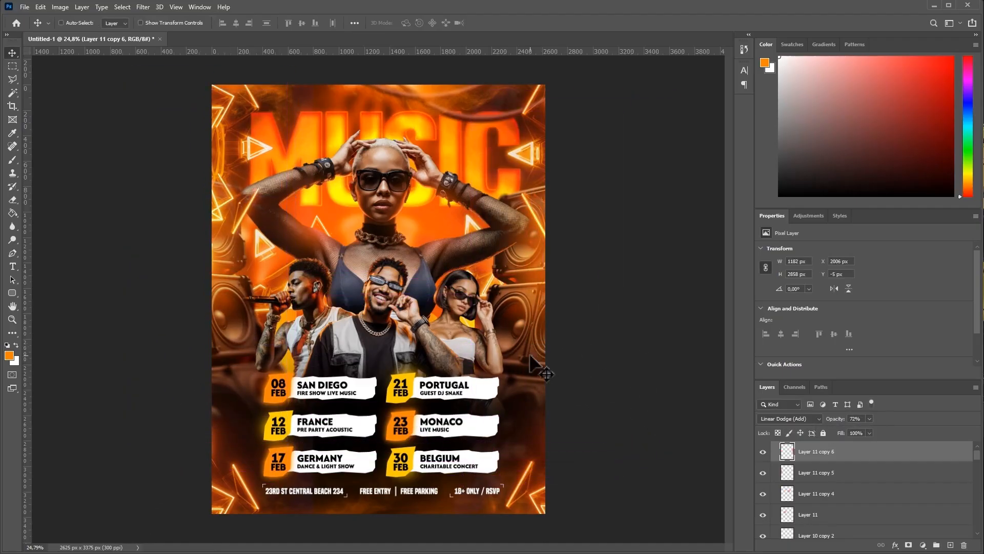
# - Add a new layer directly above the orange glow on the flyer's left edge
pyautogui.click(867, 477)
pyautogui.click(12, 160)
pyautogui.click(950, 545)
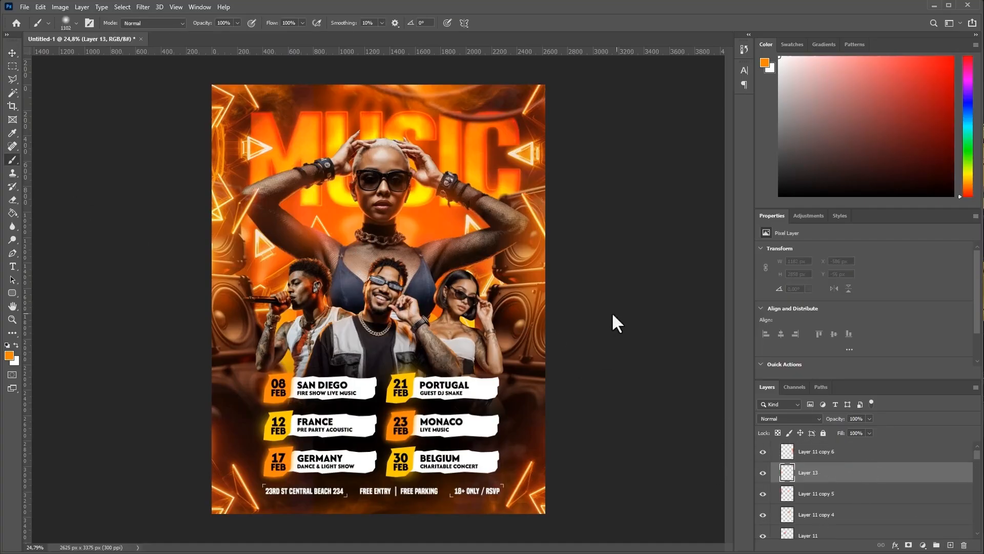
# - Shift the male singer outwards to the left and nudge the woman on the right slightly outwards
pyautogui.click(13, 52)
pyautogui.moveTo(976, 454); pyautogui.dragTo(976, 497)
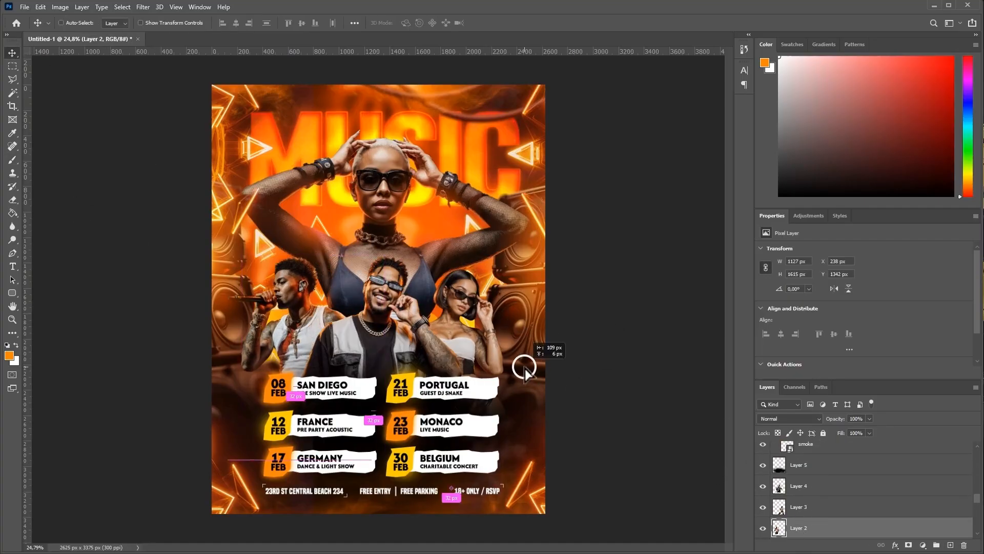
pyautogui.click(830, 507)
pyautogui.moveTo(552, 388); pyautogui.dragTo(554, 388)
# - Paint a soft orange spot between the singer and the front man on a new layer above the front man
pyautogui.click(834, 485)
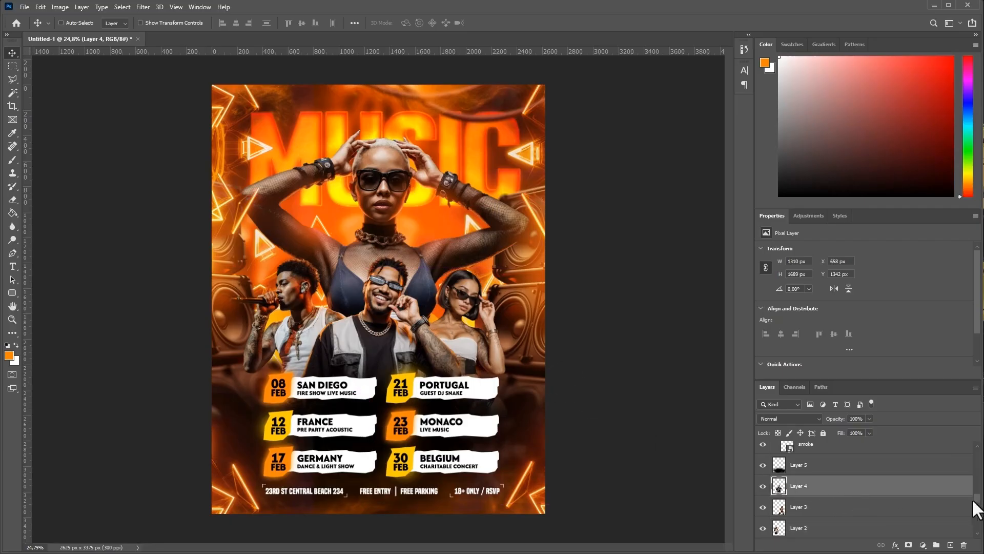
pyautogui.click(12, 160)
pyautogui.rightClick(380, 311)
pyautogui.click(490, 337)
pyautogui.click(322, 296)
# - Set the orange spot beside the singer to the Color Dodge blend mode and reduce its opacity
pyautogui.click(12, 53)
pyautogui.click(790, 419)
pyautogui.click(771, 436)
pyautogui.press('Down')
pyautogui.click(870, 419)
pyautogui.click(849, 430)
# - Duplicate the Color Dodge glow beside the woman on the right and onto the lead performer's upper body, enlarging the upper copy
pyautogui.moveTo(425, 340); pyautogui.dragTo(542, 352)
pyautogui.moveTo(480, 341); pyautogui.dragTo(469, 260)
pyautogui.hotkey('ctrl', 't')
pyautogui.moveTo(482, 176); pyautogui.dragTo(505, 152)
pyautogui.moveTo(465, 227); pyautogui.dragTo(471, 219)
pyautogui.press('Return')
pyautogui.moveTo(494, 260); pyautogui.dragTo(398, 250)
# - Paint a very large soft yellow spot at the flyer's centre, around the front man's head, on a new layer
pyautogui.click(951, 545)
pyautogui.click(12, 160)
pyautogui.click(10, 355)
pyautogui.moveTo(645, 287); pyautogui.dragTo(646, 282)
pyautogui.click(734, 161)
pyautogui.click(760, 486)
pyautogui.rightClick(408, 248)
pyautogui.moveTo(519, 272); pyautogui.dragTo(522, 271)
pyautogui.click(379, 297)
# - Place the large yellow glow layer behind the lead performer, trying the Screen blend mode and returning it to Normal
pyautogui.click(12, 54)
pyautogui.moveTo(840, 485)
pyautogui.mouseDown()
pyautogui.moveTo(833, 547)
pyautogui.moveTo(825, 455)
pyautogui.mouseUp()
pyautogui.click(789, 419)
pyautogui.click(779, 360)
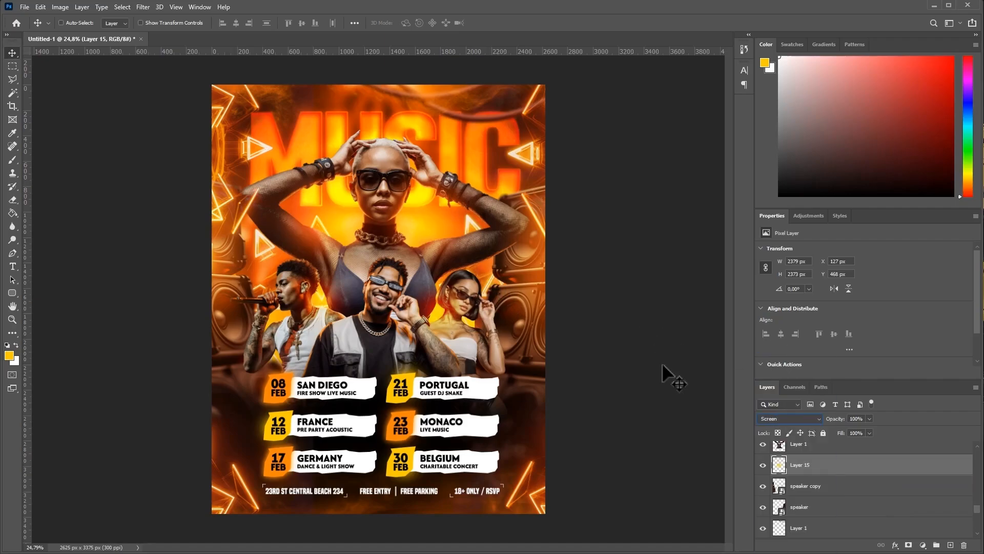
pyautogui.scroll(-2, 843, 492)
pyautogui.scroll(-5, 843, 495)
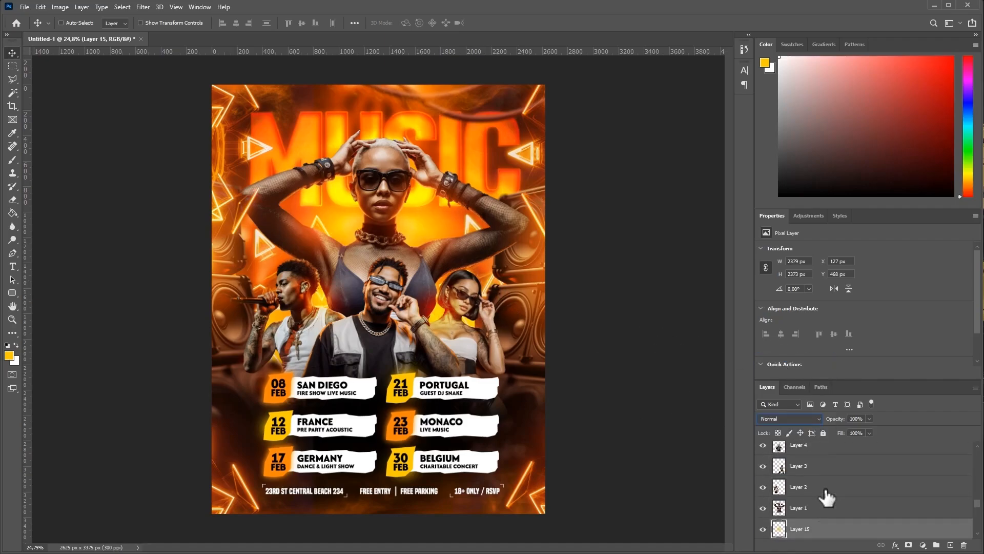
# - Paint a large soft white spot over the lead performer on a new top layer and set its blend mode to Overlay
pyautogui.scroll(10, 874, 517)
pyautogui.click(875, 463)
pyautogui.click(950, 545)
pyautogui.click(12, 160)
pyautogui.click(16, 345)
pyautogui.click(420, 206)
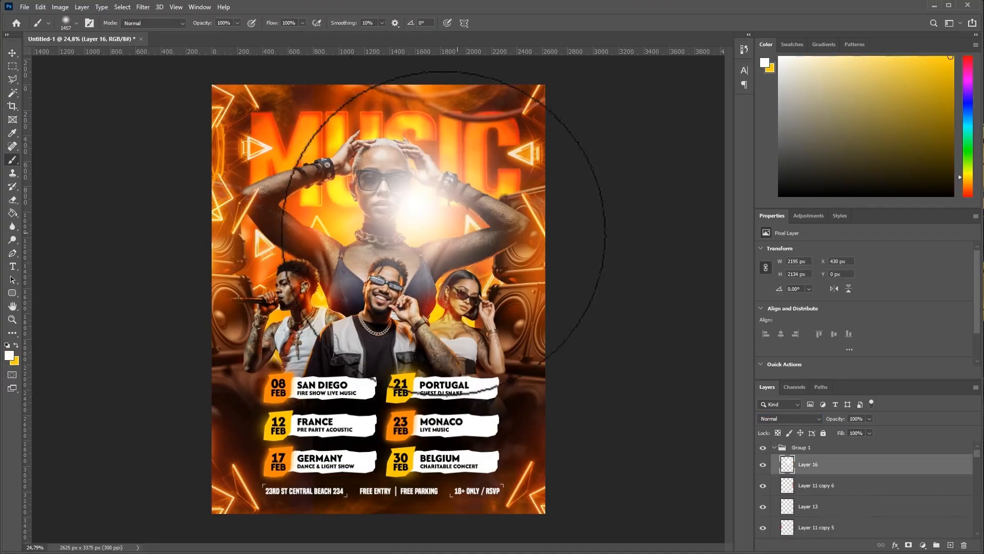
pyautogui.click(790, 418)
pyautogui.click(771, 431)
pyautogui.press('v')
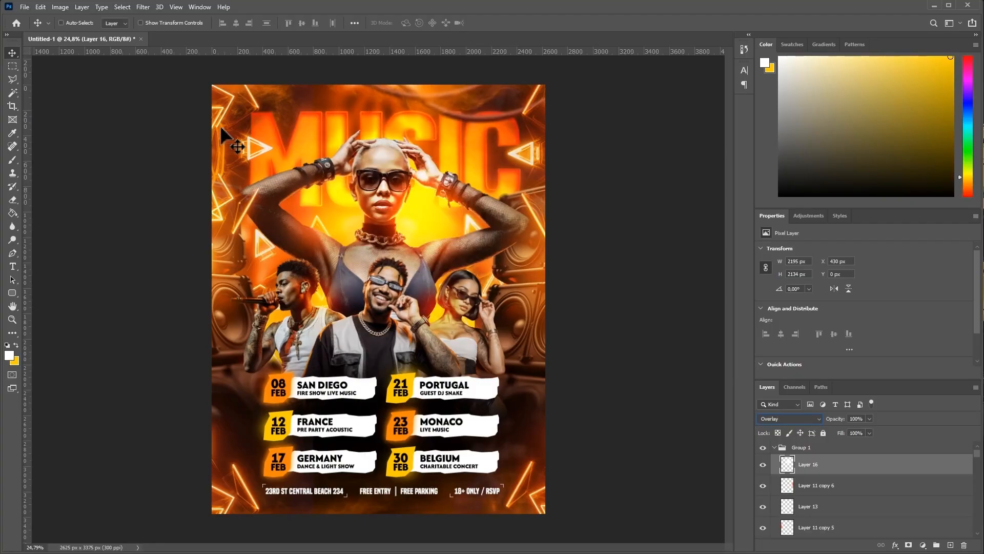
# - Add two scaled-down copies of the white Overlay highlight on both sides of the front man's head at reduced opacity
pyautogui.click(840, 429)
pyautogui.moveTo(505, 220); pyautogui.dragTo(445, 288)
pyautogui.hotkey('ctrl', 't')
pyautogui.moveTo(485, 152); pyautogui.dragTo(440, 195)
pyautogui.press('Return')
pyautogui.click(869, 419)
pyautogui.moveTo(865, 420); pyautogui.dragTo(875, 427)
pyautogui.moveTo(545, 345); pyautogui.dragTo(613, 335)
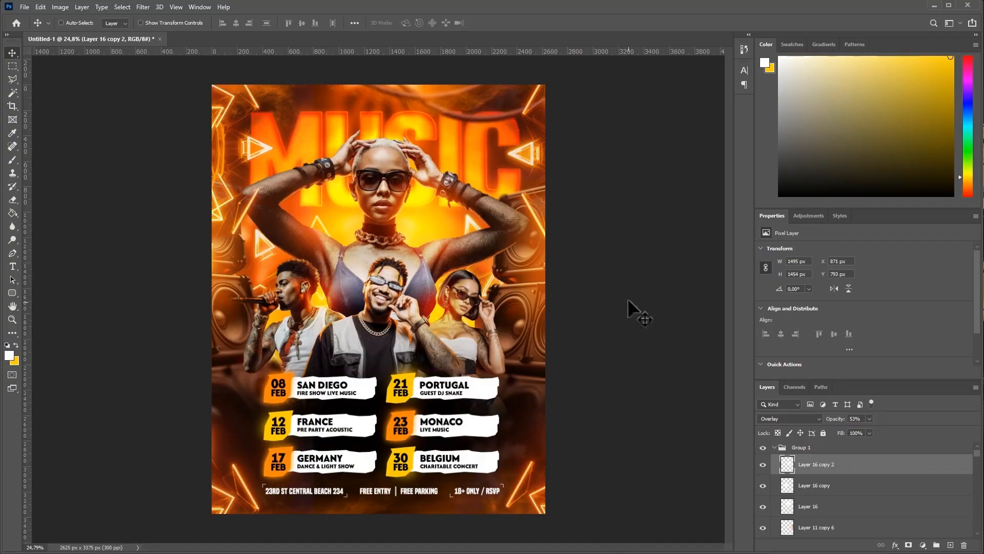
pyautogui.moveTo(869, 418); pyautogui.dragTo(864, 429)
# - Add a Brightness/Contrast adjustment layer with brightness 11 and contrast 40 and compare the flyer with and without it
pyautogui.click(902, 447)
pyautogui.click(922, 545)
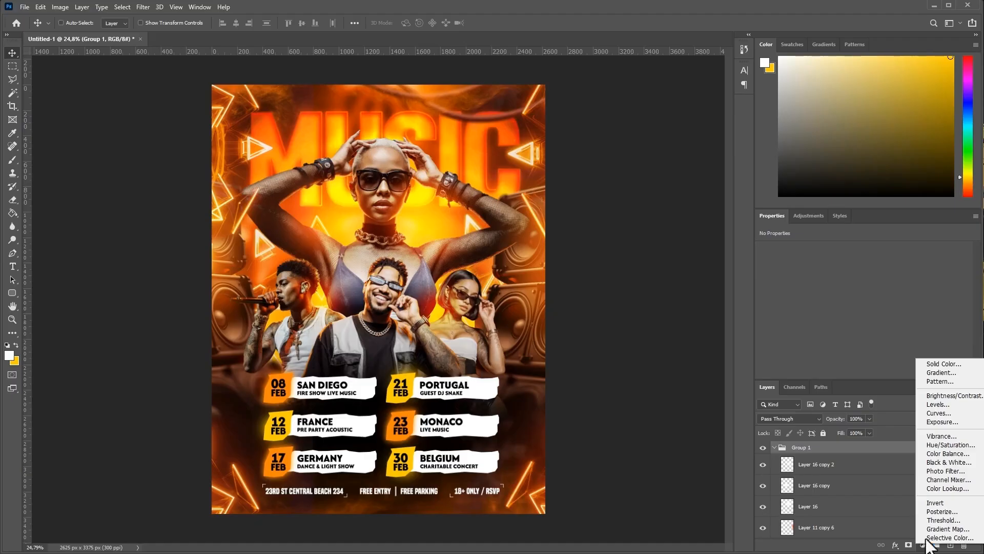
pyautogui.click(954, 396)
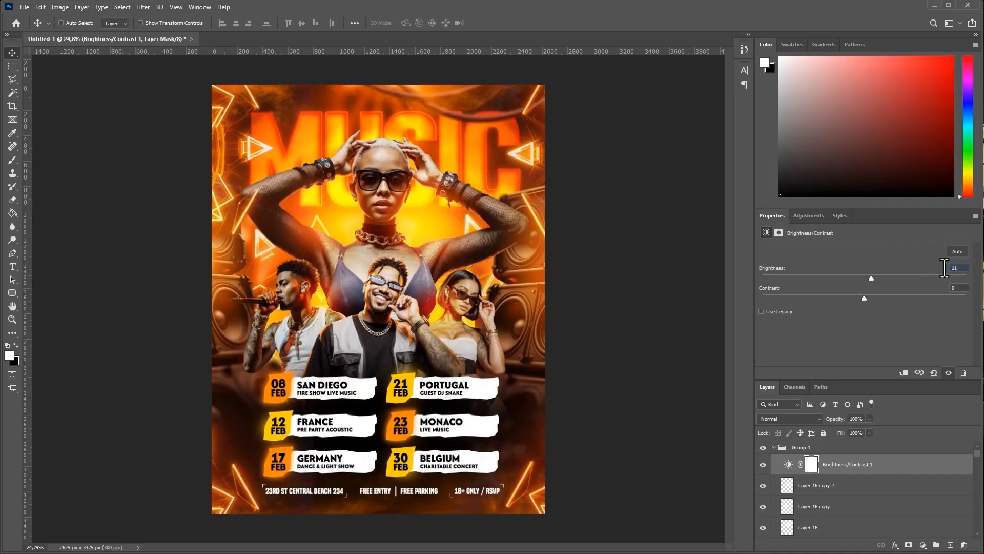
pyautogui.write('40')
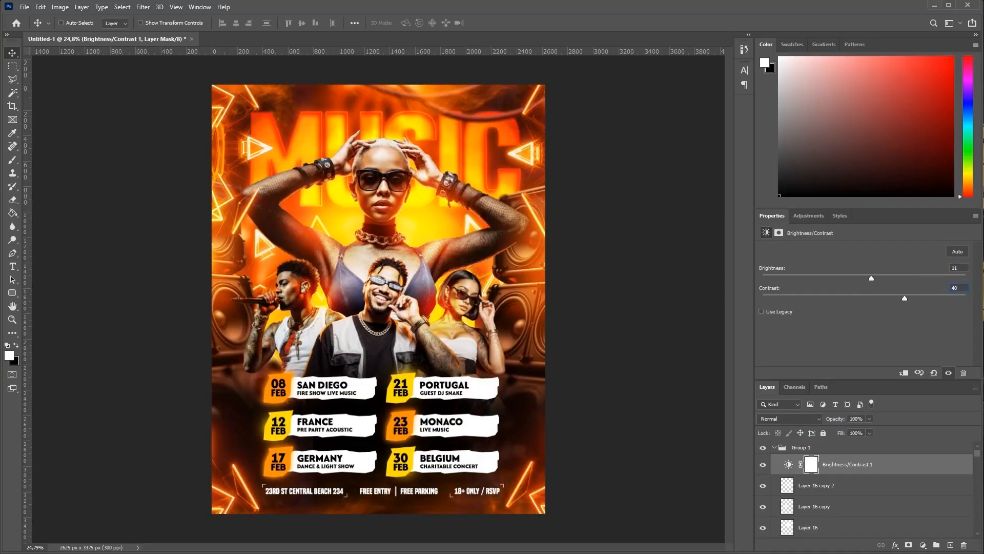
pyautogui.click(763, 465)
# - Set the opacity of the right white highlight copy to 43% and the left copy to 15%
pyautogui.click(805, 487)
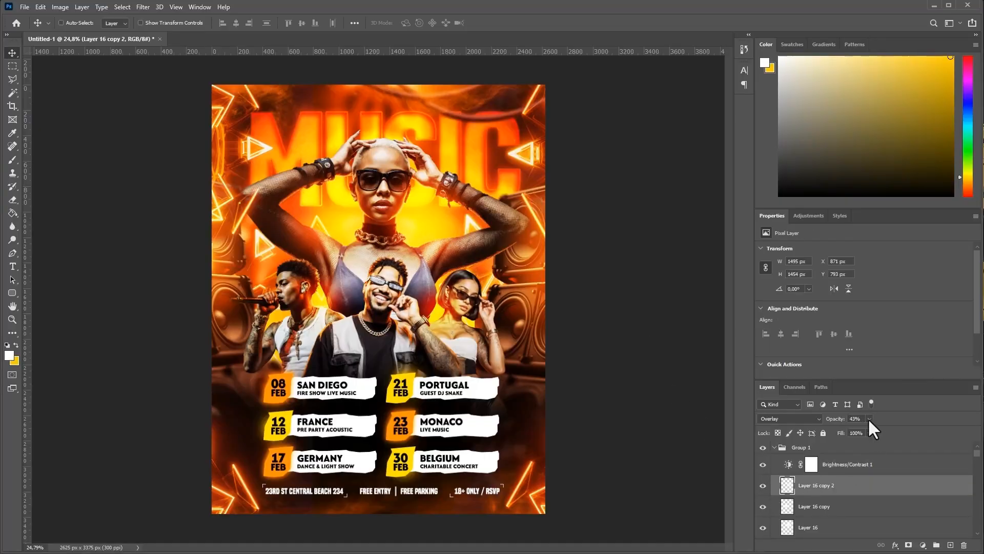
pyautogui.click(817, 508)
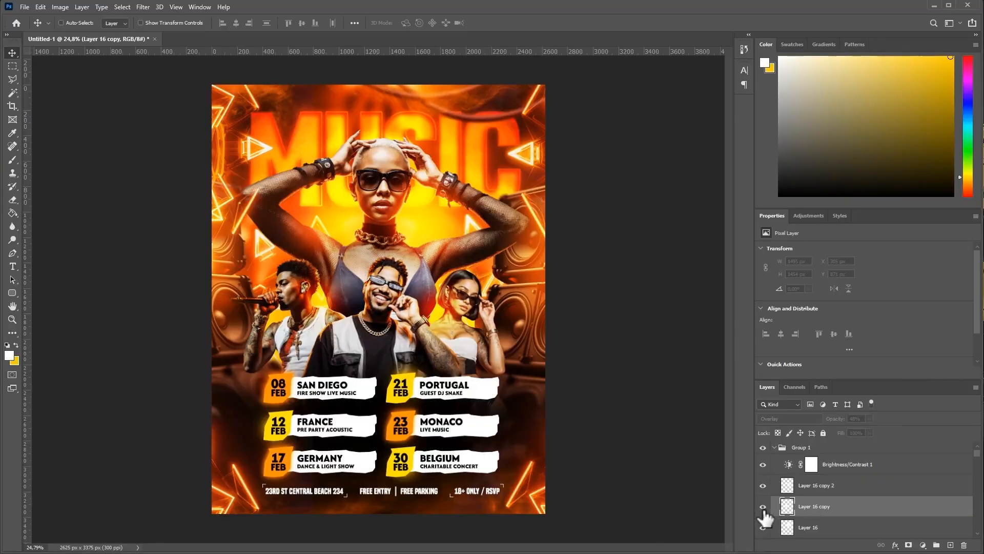
pyautogui.click(859, 430)
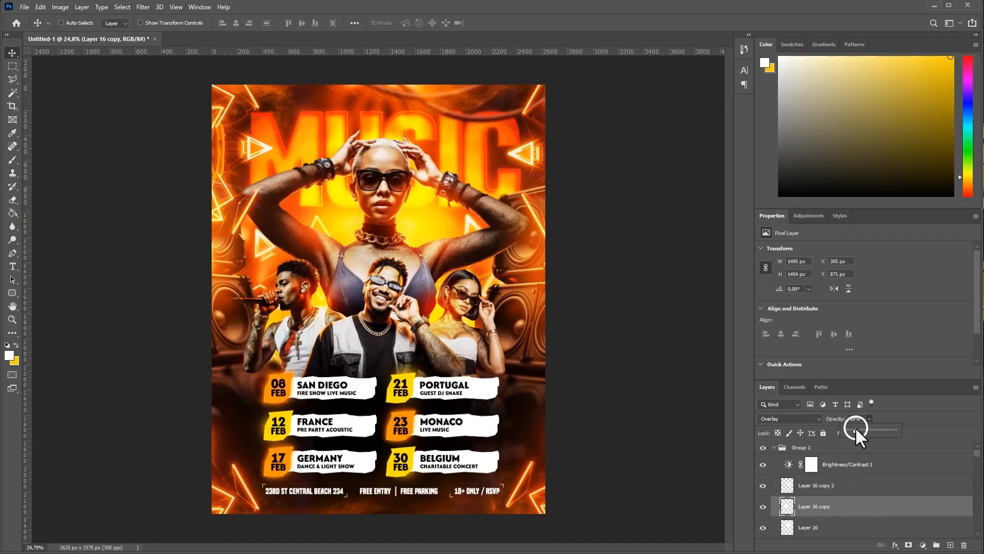
pyautogui.click(827, 505)
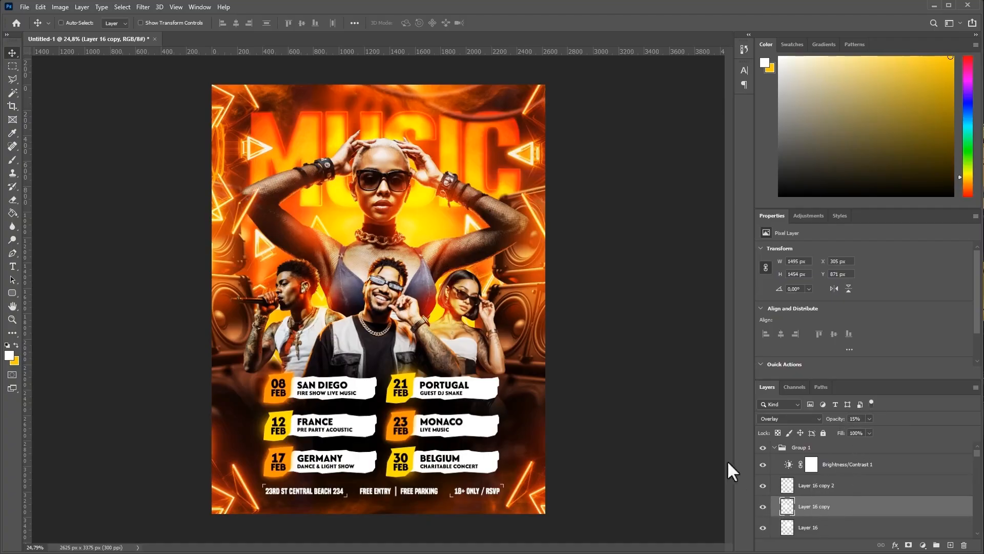
# - Place the paper.png crumpled texture over the whole flyer and set it to Overlay at 30% opacity
pyautogui.scroll(-3, 867, 489)
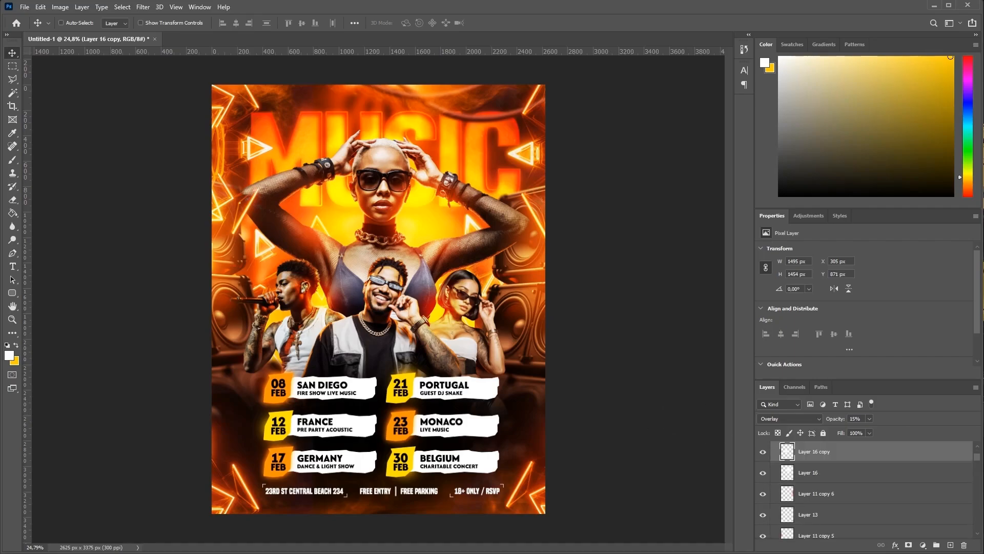
pyautogui.press('Return')
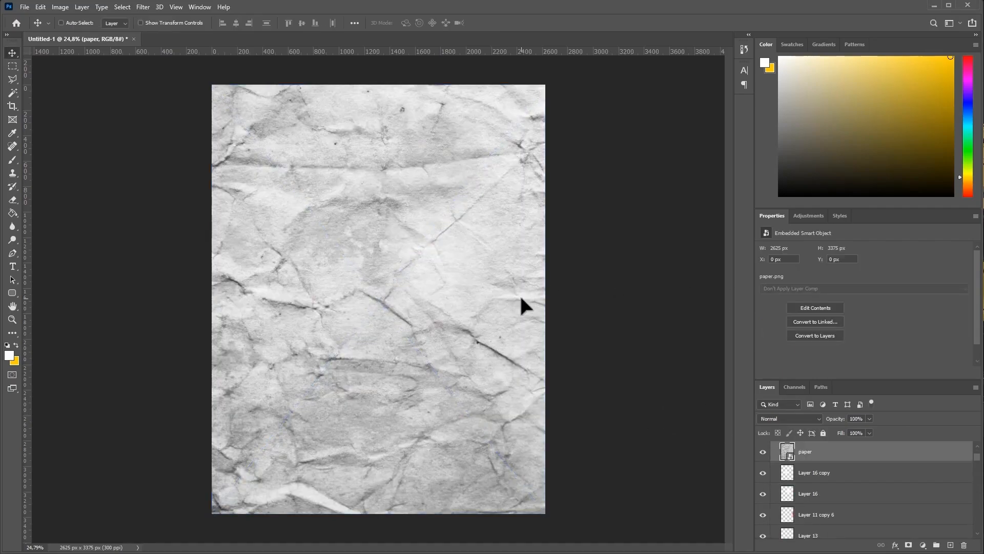
pyautogui.click(768, 418)
pyautogui.click(772, 471)
pyautogui.click(858, 419)
pyautogui.write('40')
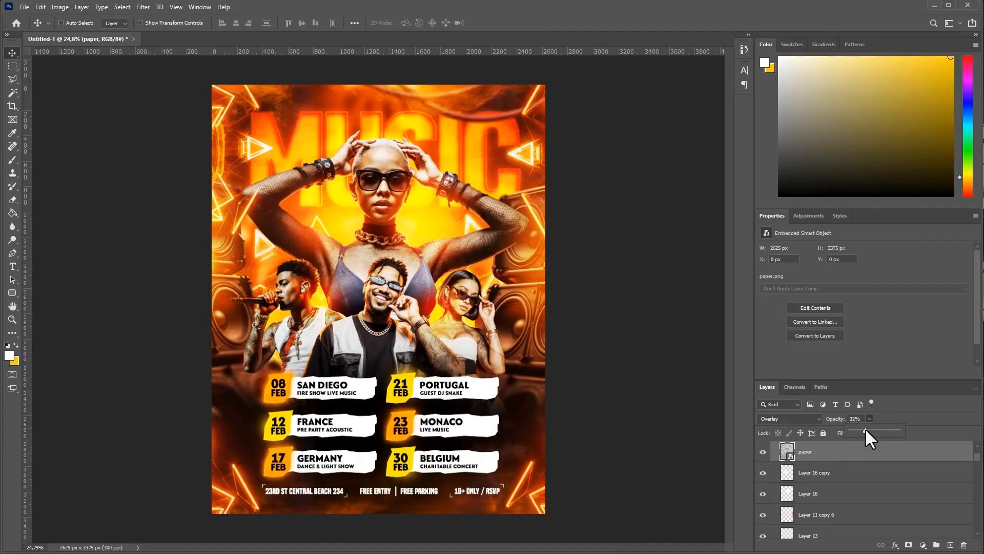
pyautogui.click(645, 373)
# - Adjust the opacity of the three orange Color Dodge glows, setting the one beside the woman on the right to 73%
pyautogui.moveTo(978, 459); pyautogui.dragTo(982, 500)
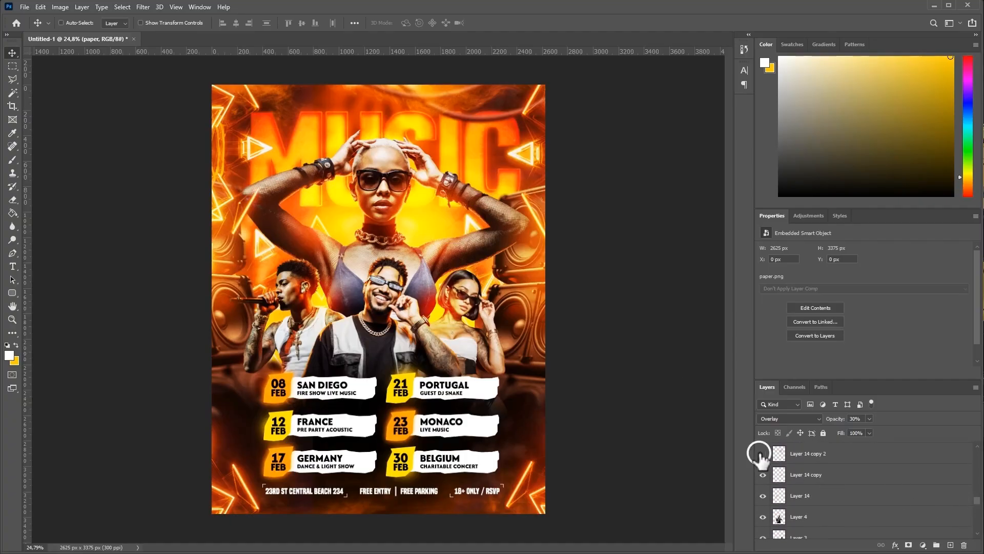
pyautogui.click(794, 454)
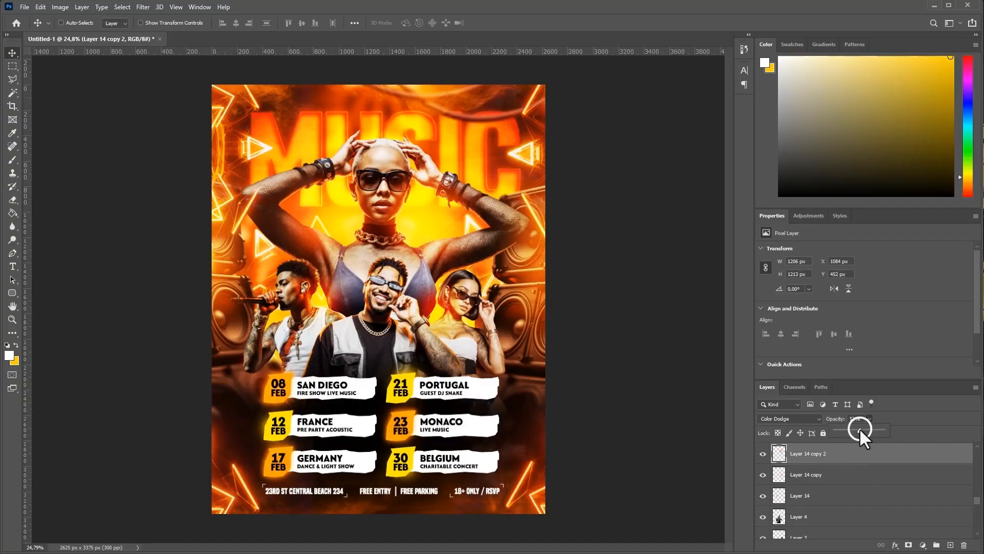
pyautogui.click(819, 472)
pyautogui.click(762, 475)
pyautogui.click(763, 474)
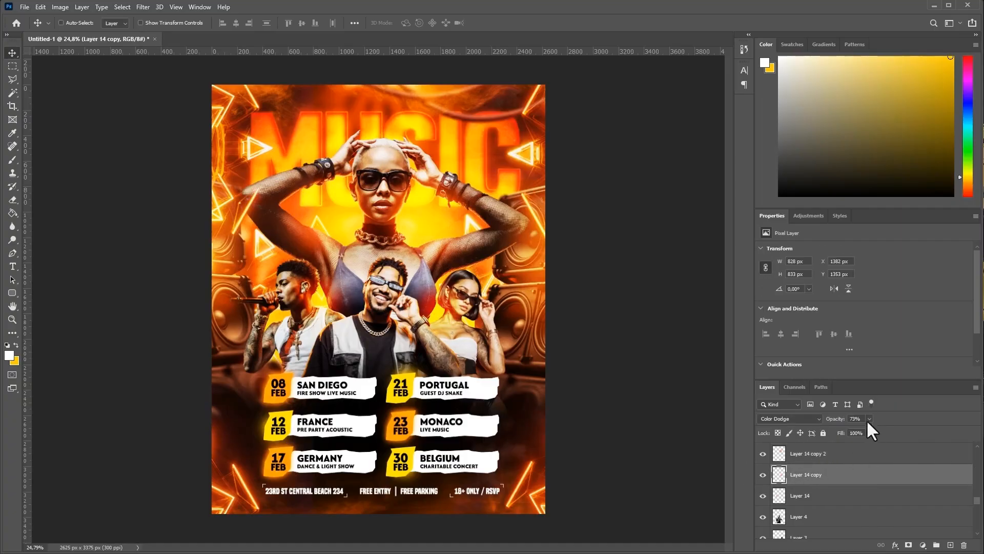
pyautogui.click(817, 496)
pyautogui.click(869, 418)
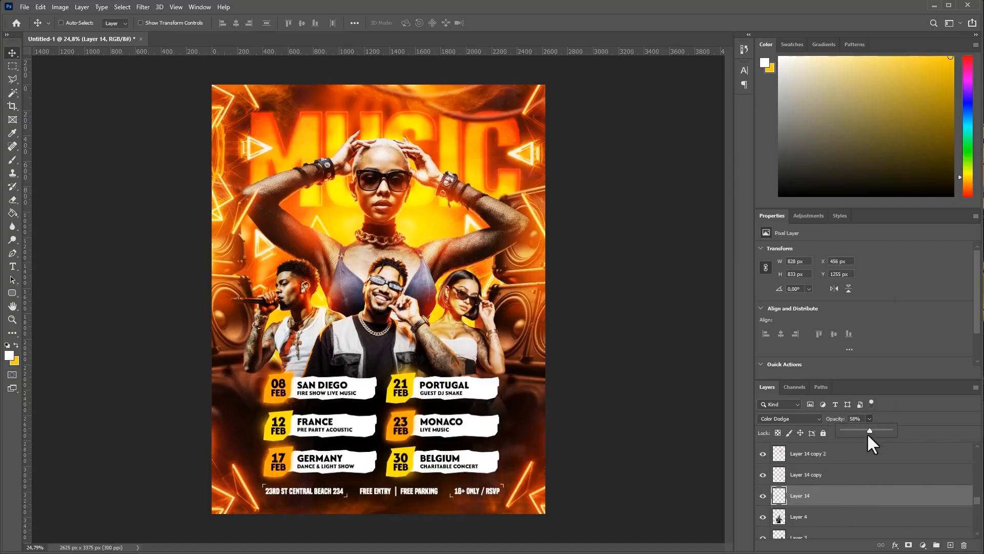